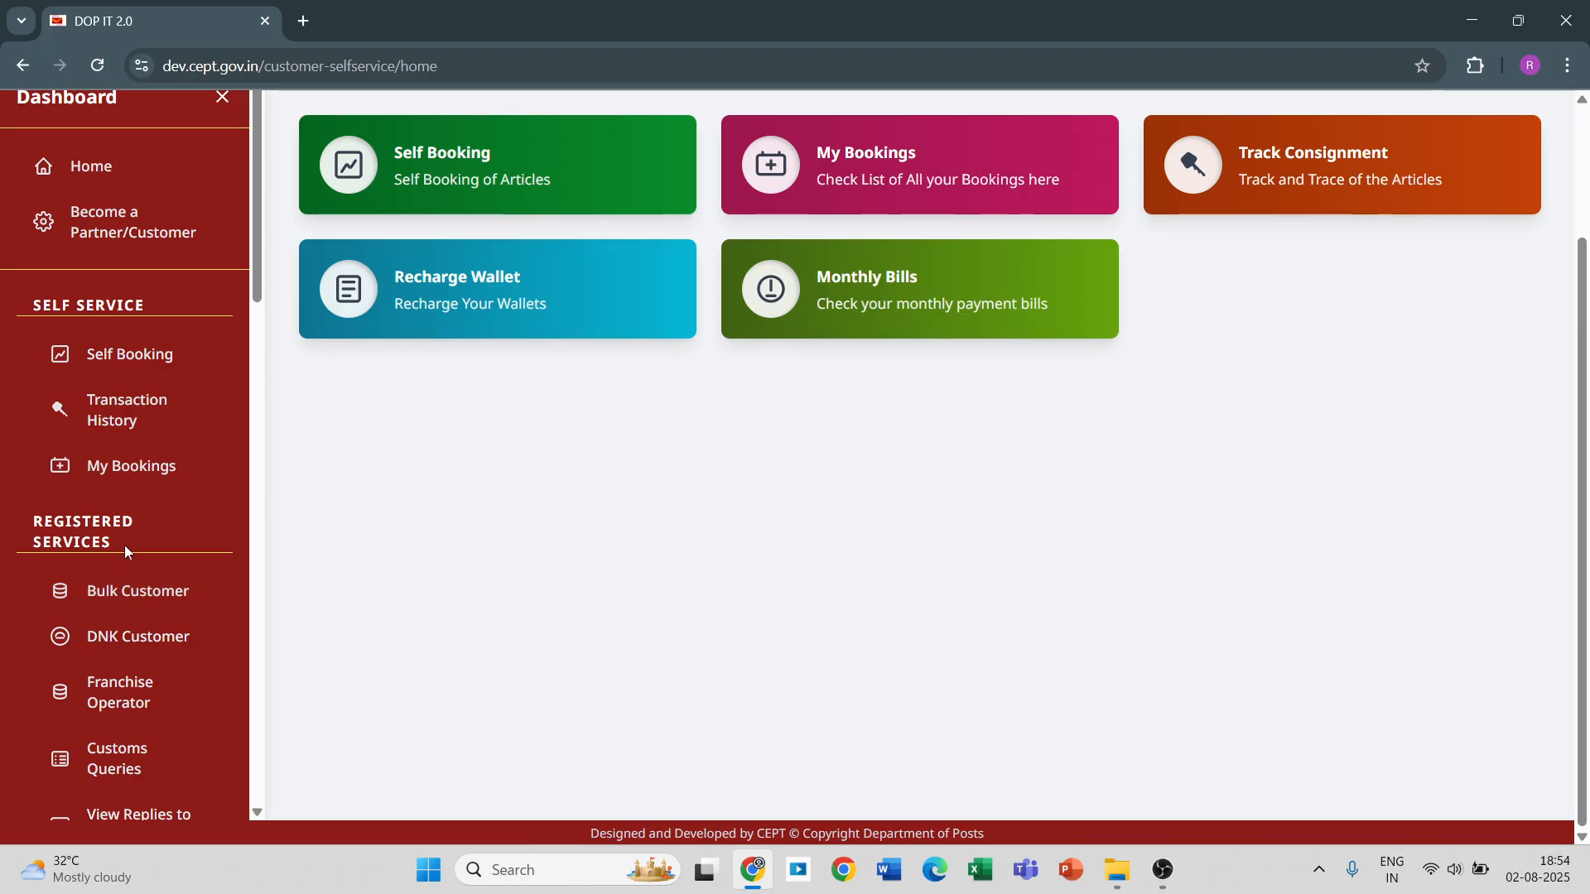
# Start a new bulk customer contract and choose International Parcel as its service name.
pyautogui.click(143, 609)
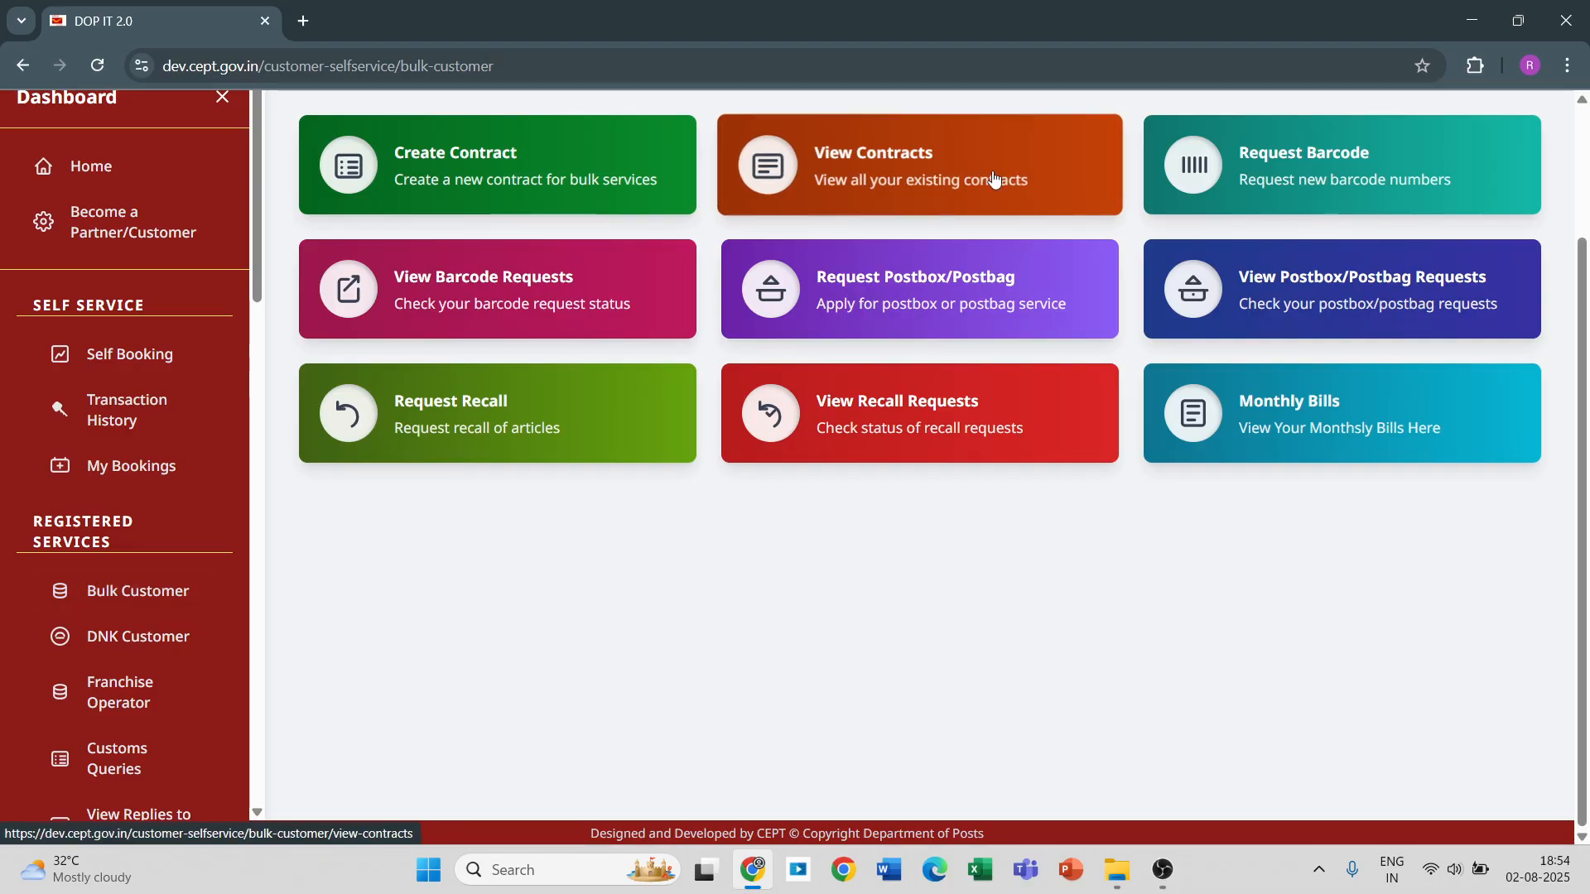
pyautogui.click(408, 154)
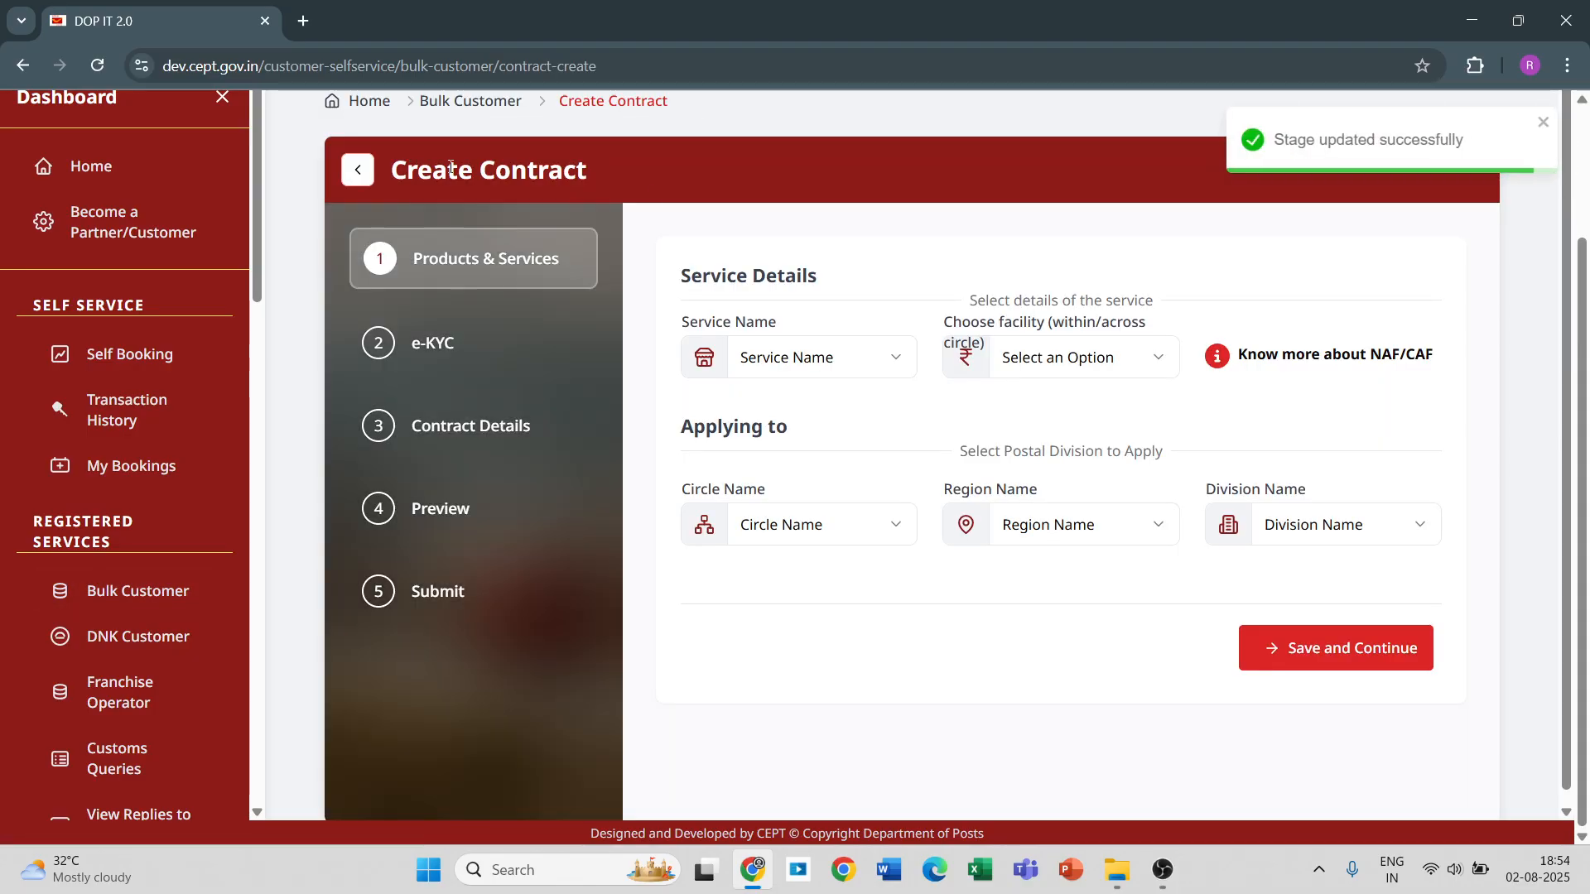
pyautogui.click(895, 352)
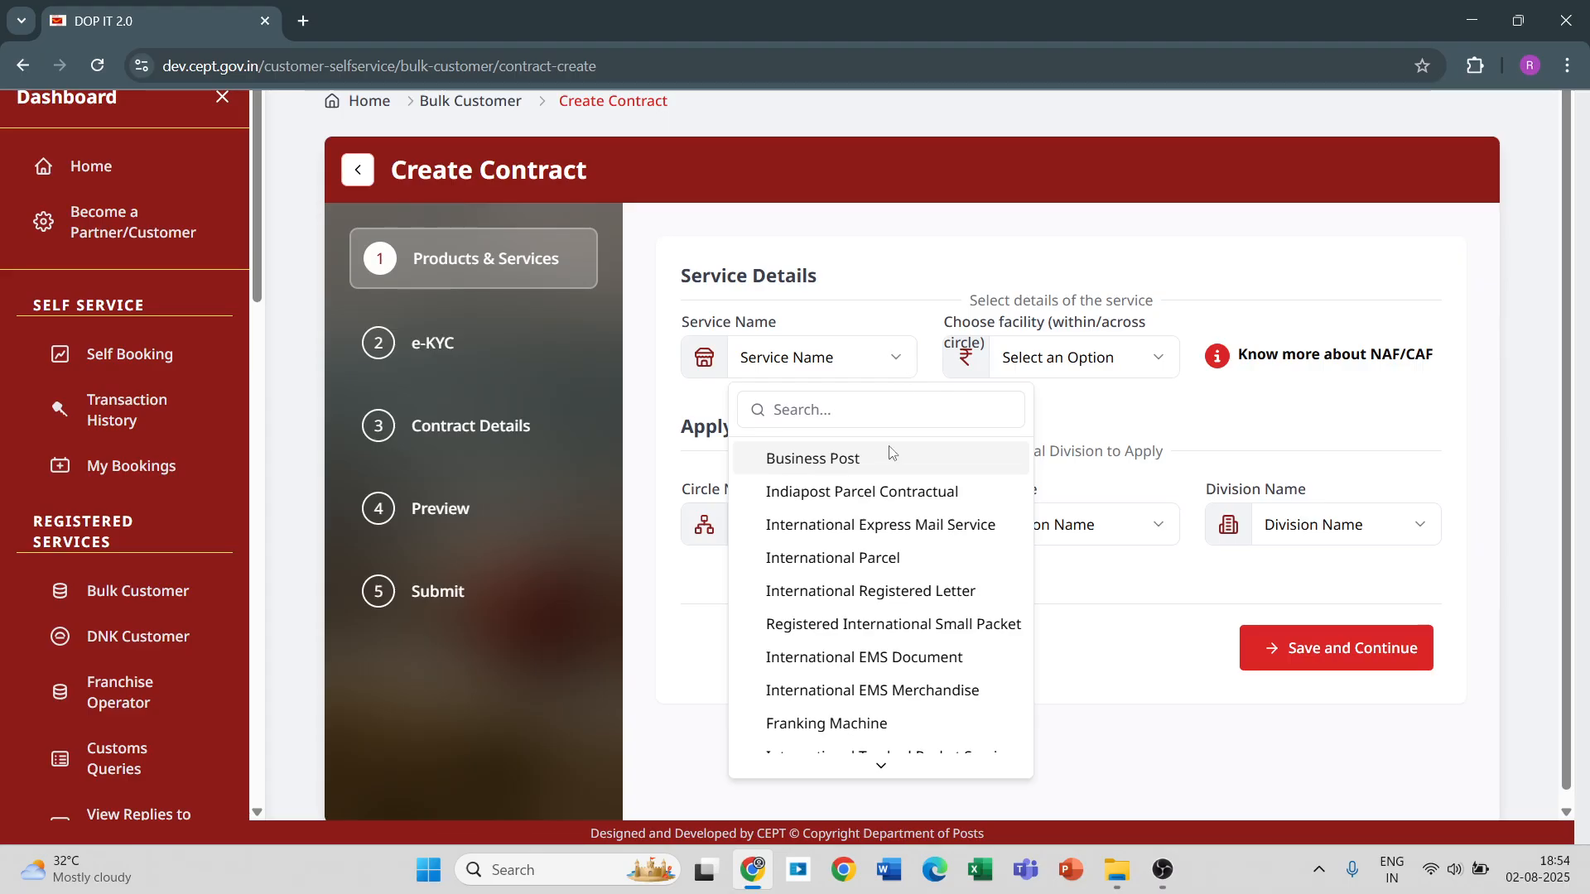
pyautogui.click(858, 558)
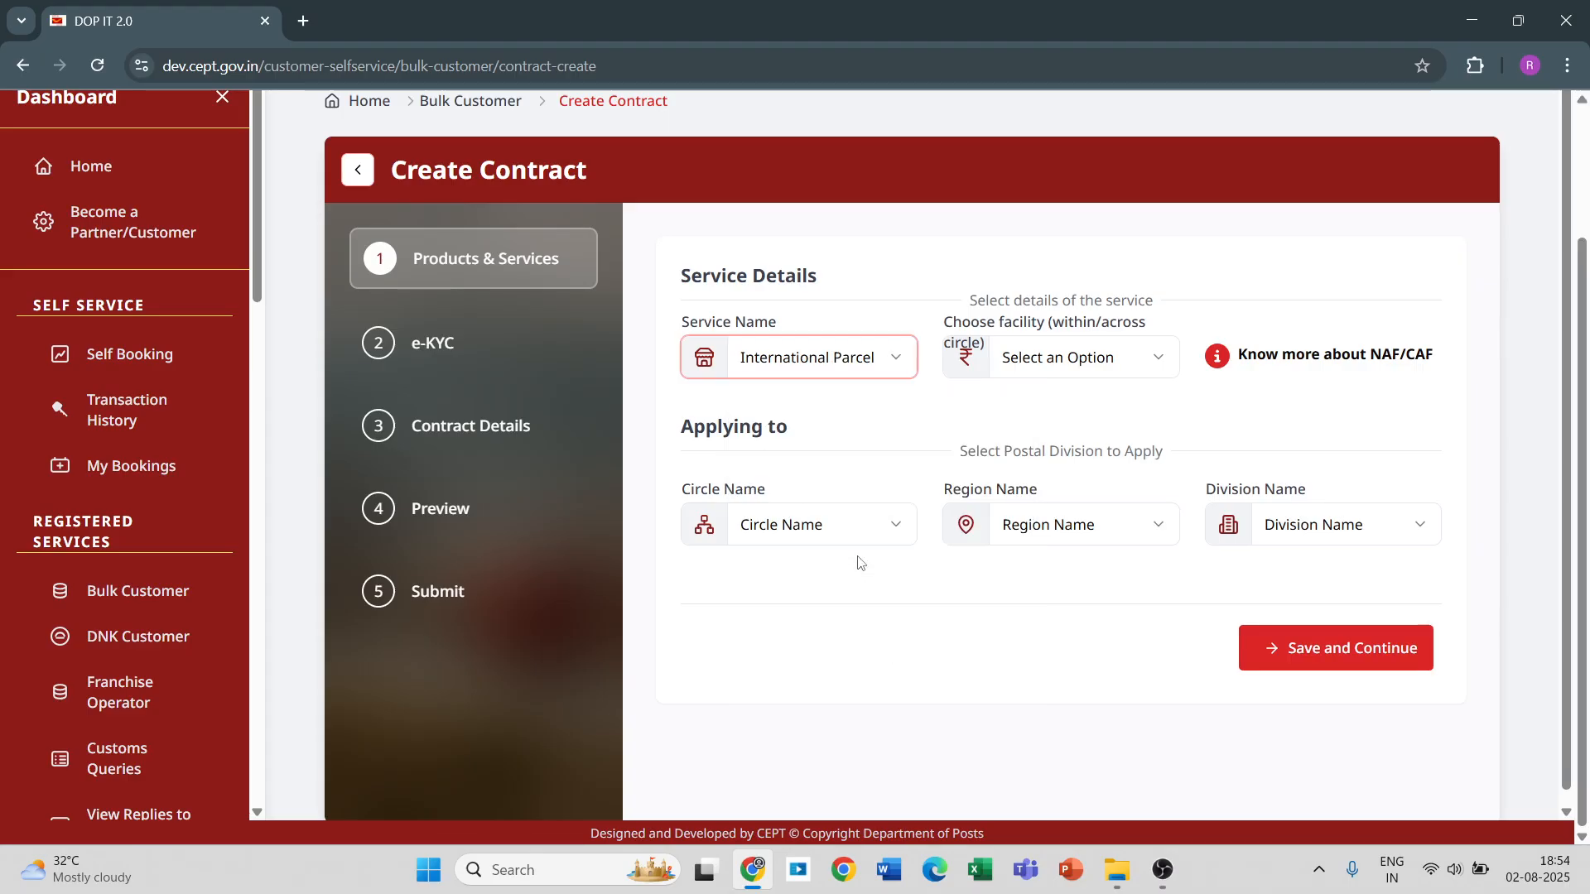
pyautogui.click(895, 360)
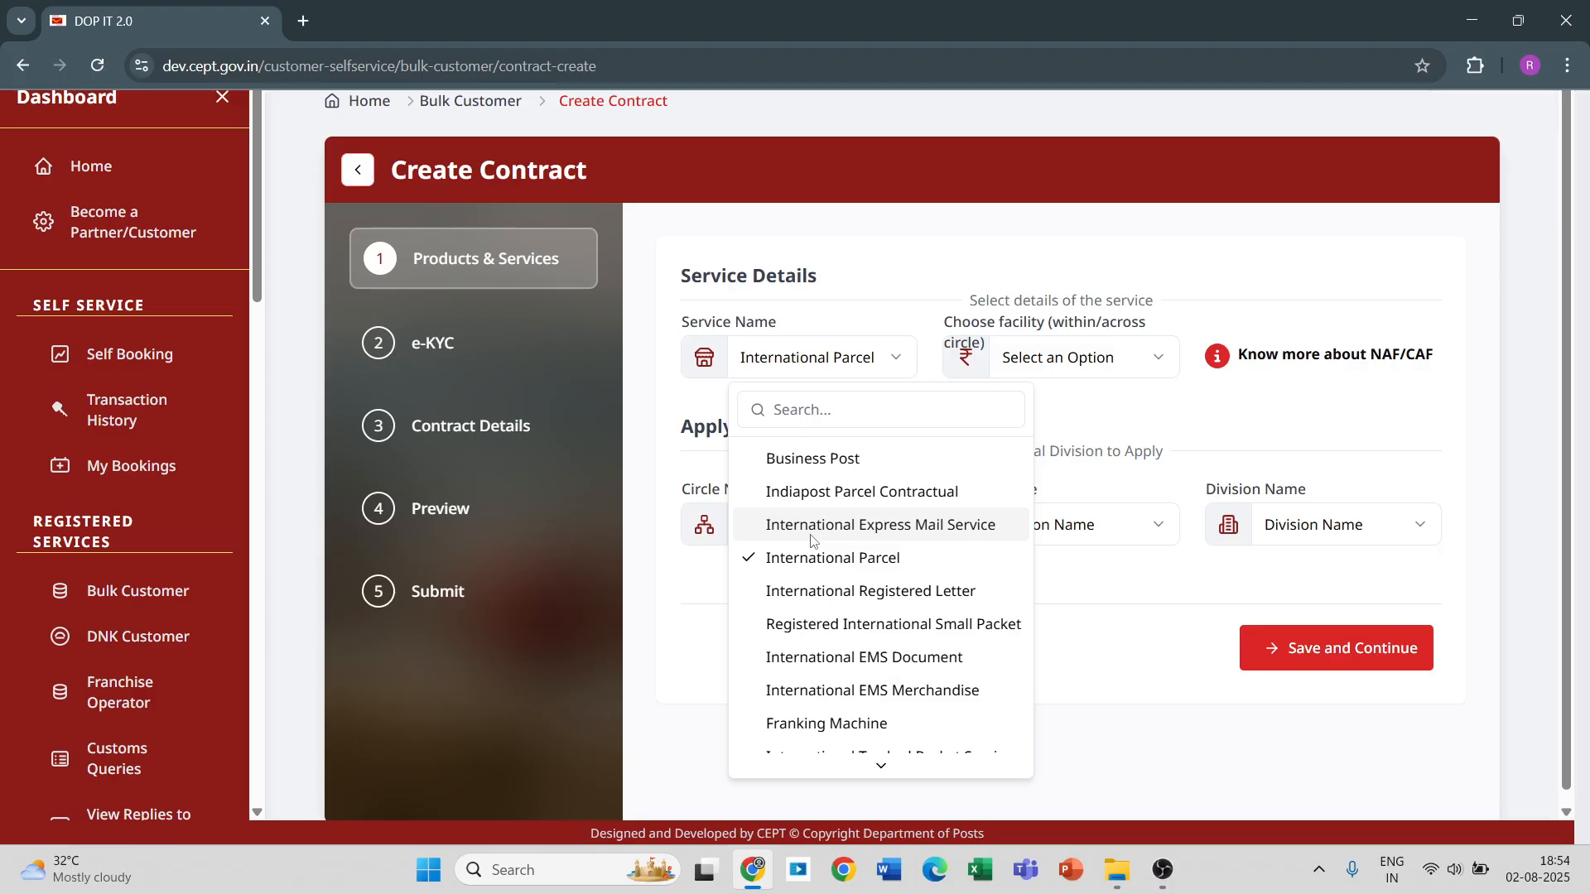
pyautogui.scroll(-3, 812, 540)
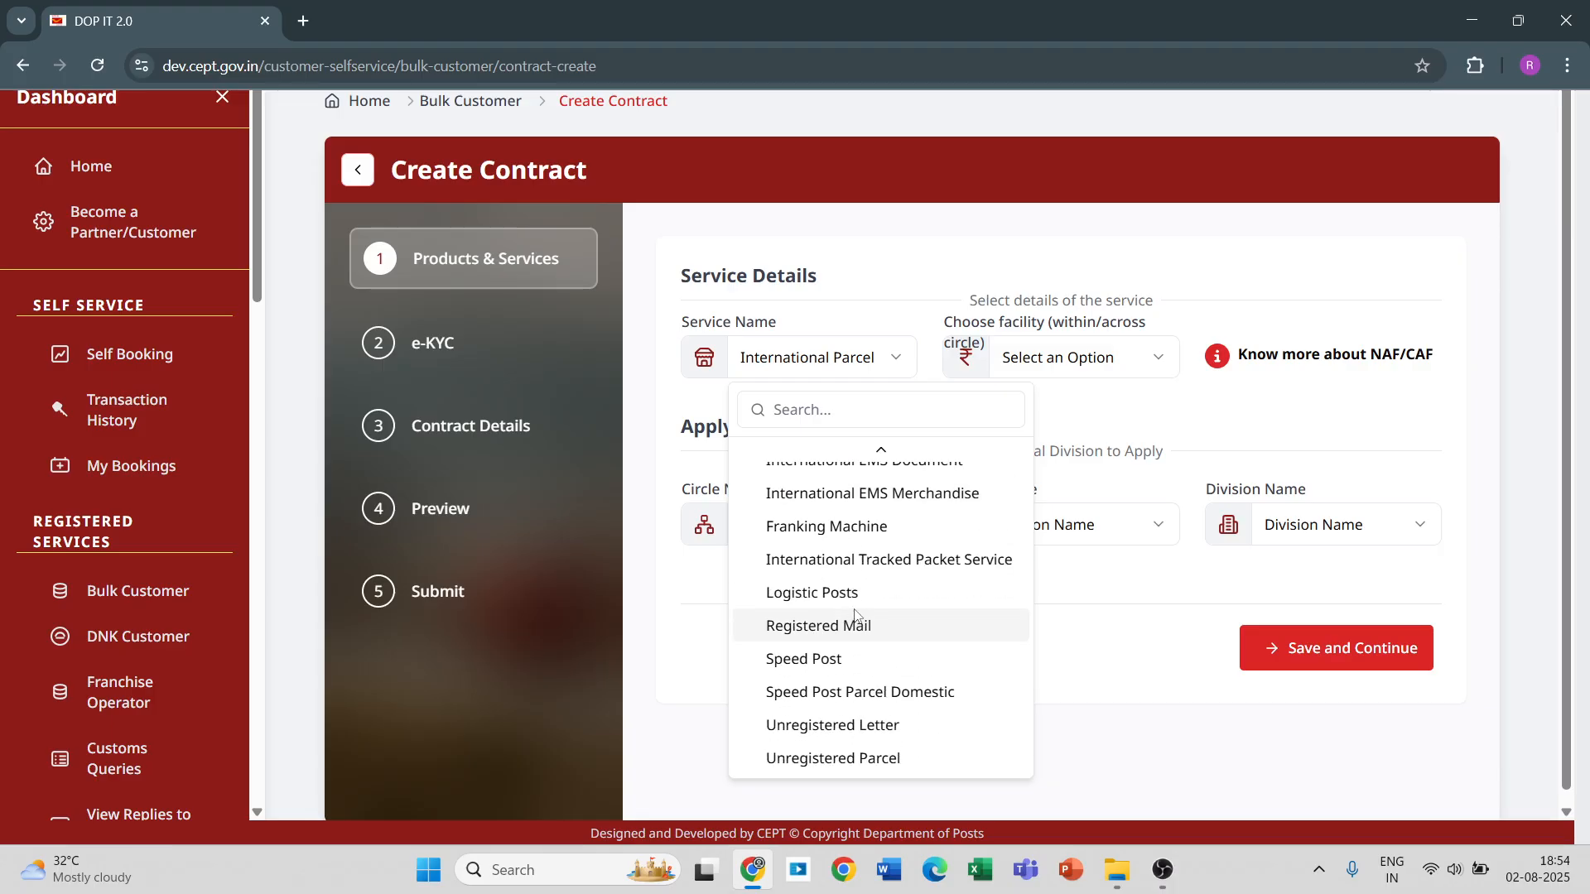
pyautogui.scroll(3, 911, 571)
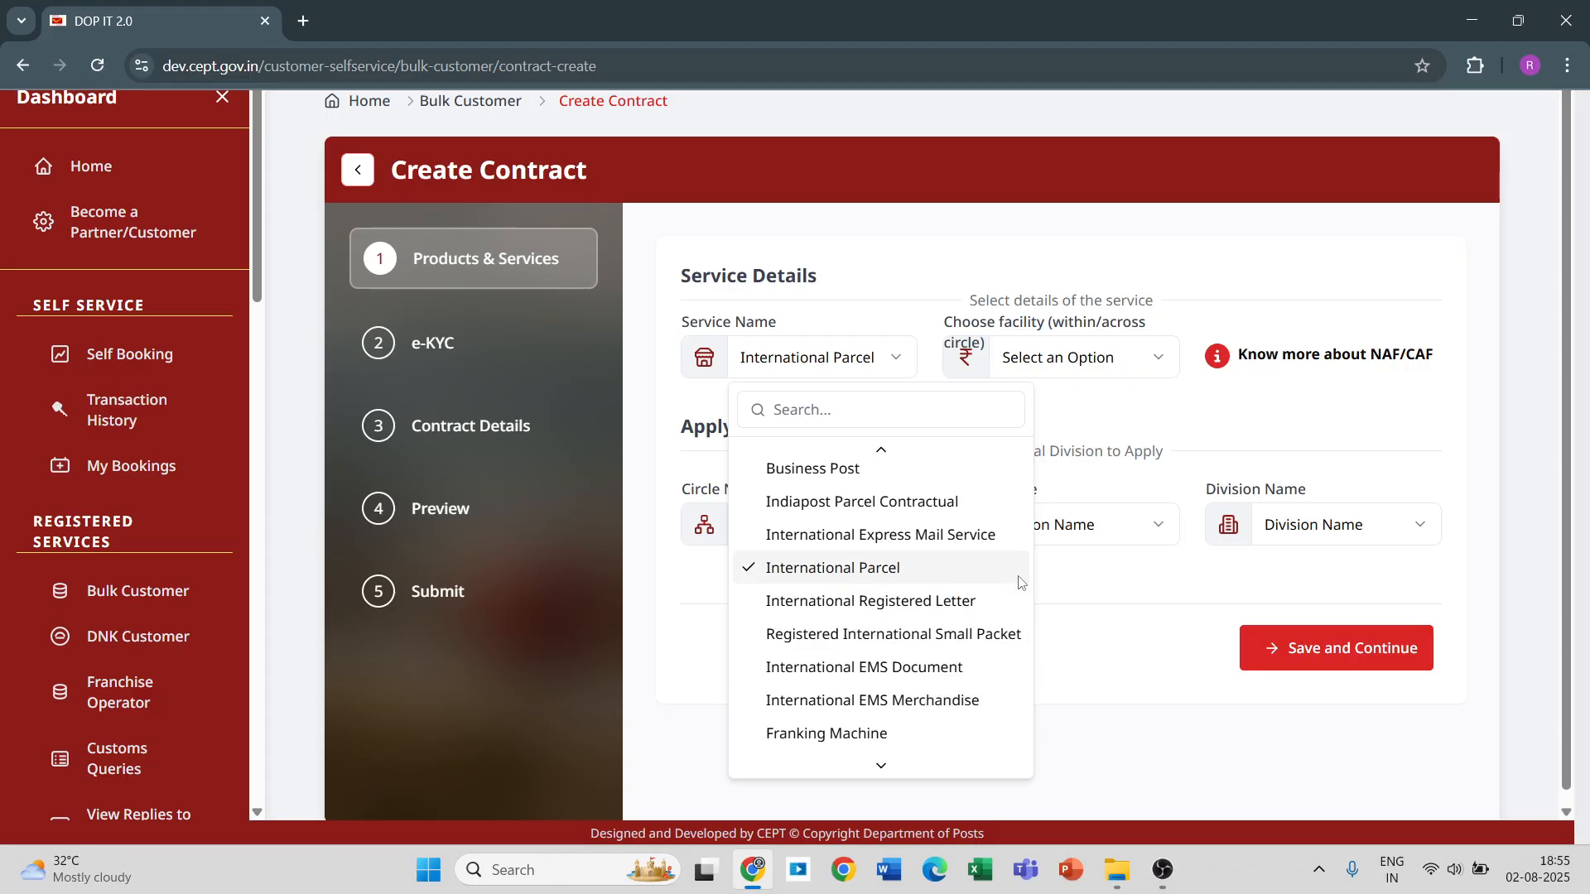
pyautogui.click(1127, 403)
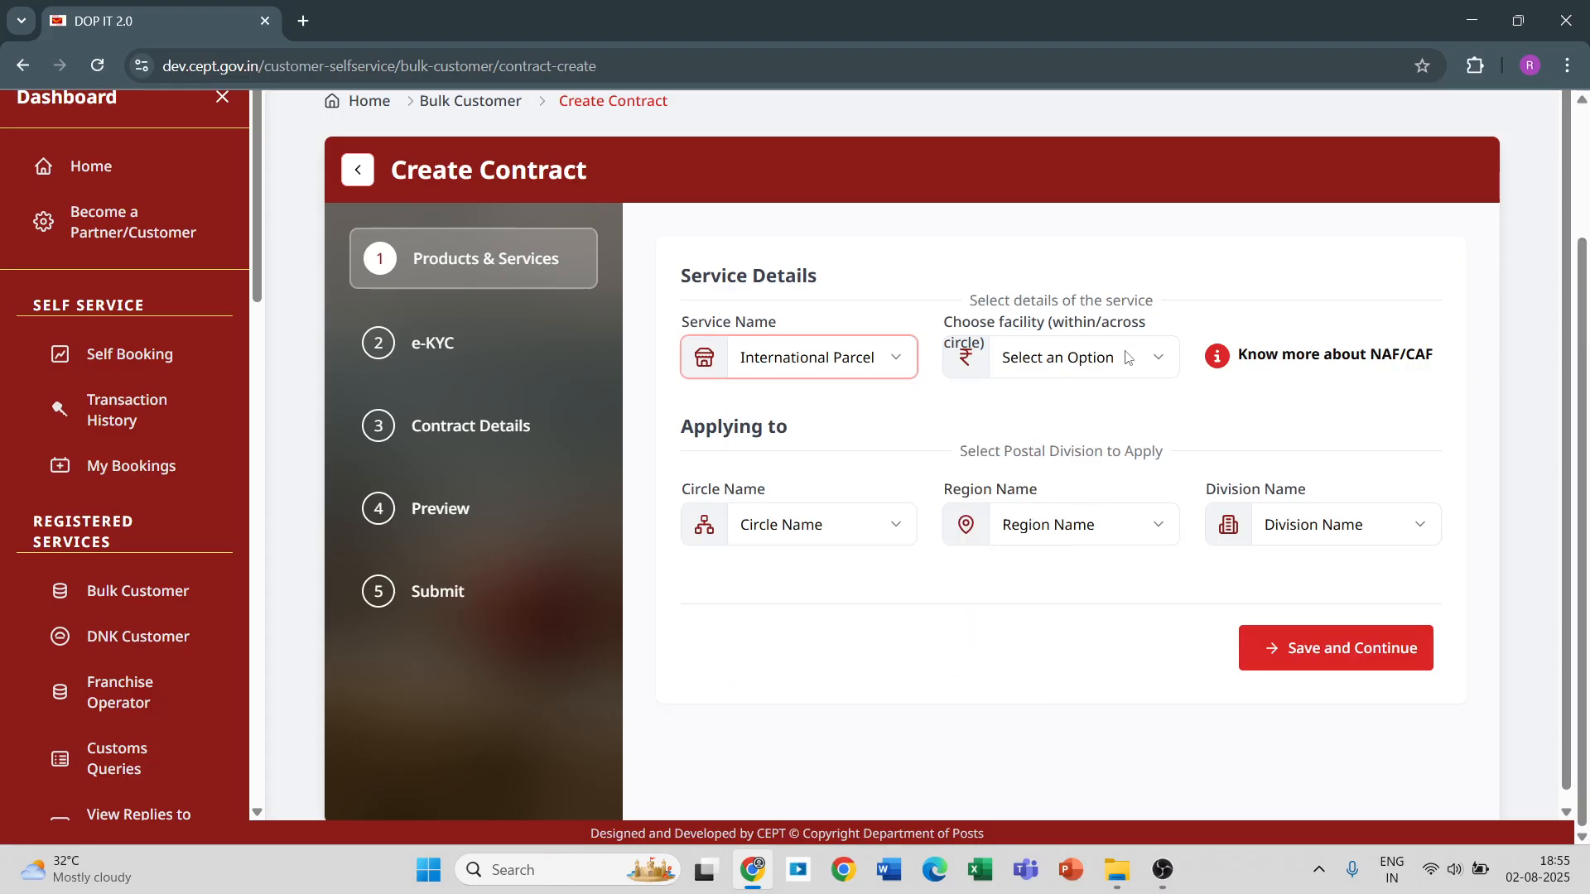
# Choose Circle Account Facility (CAF) as the contract's facility and Karnataka Circle as the circle to apply to.
pyautogui.click(1132, 361)
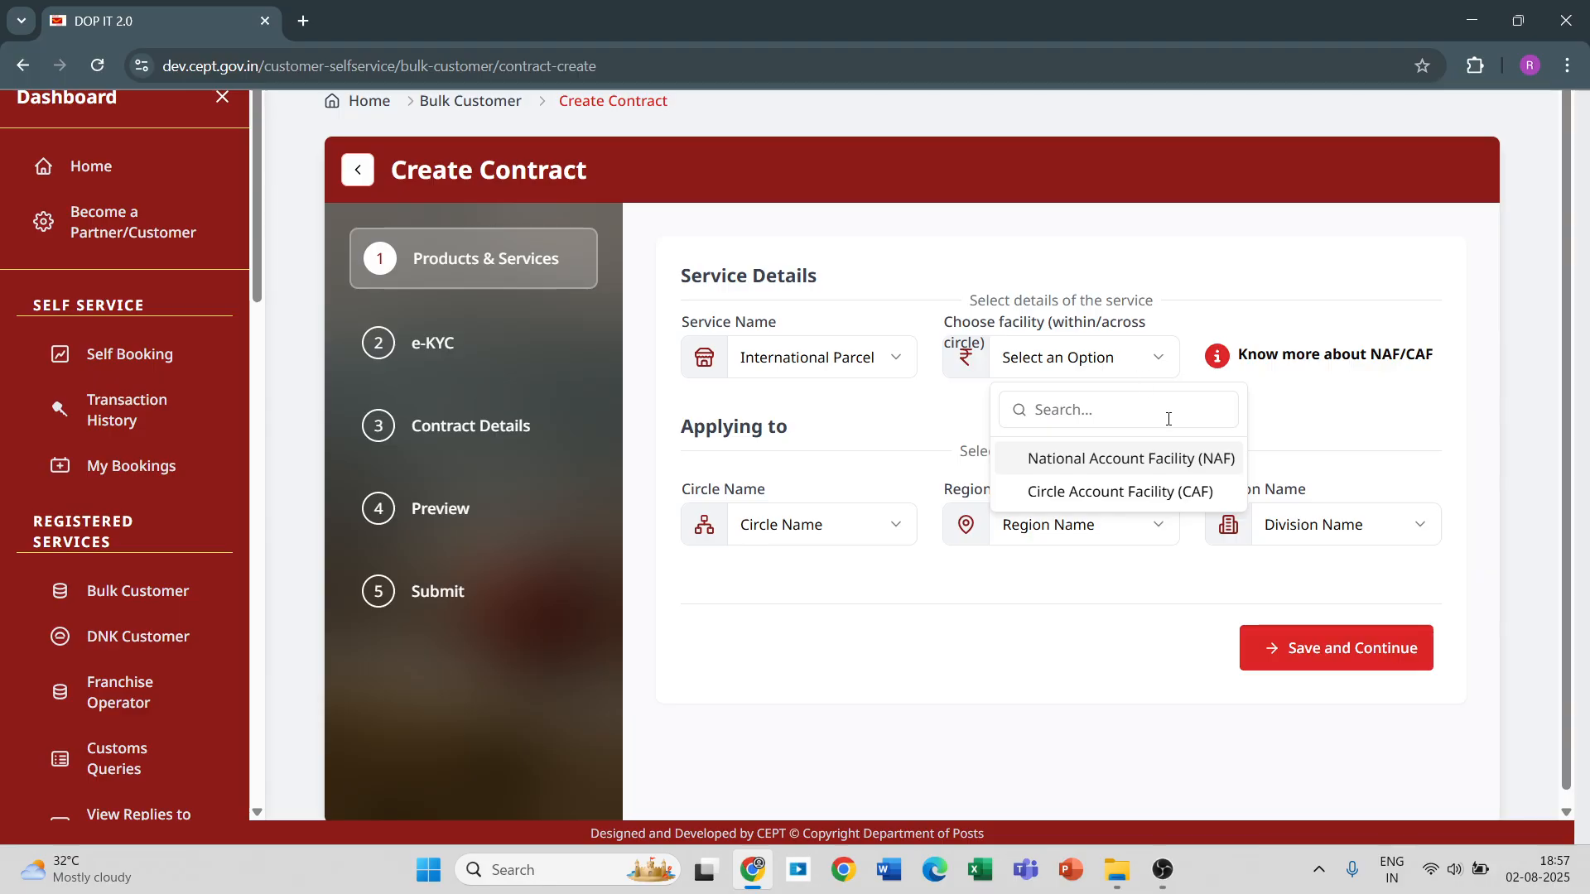
pyautogui.click(1136, 489)
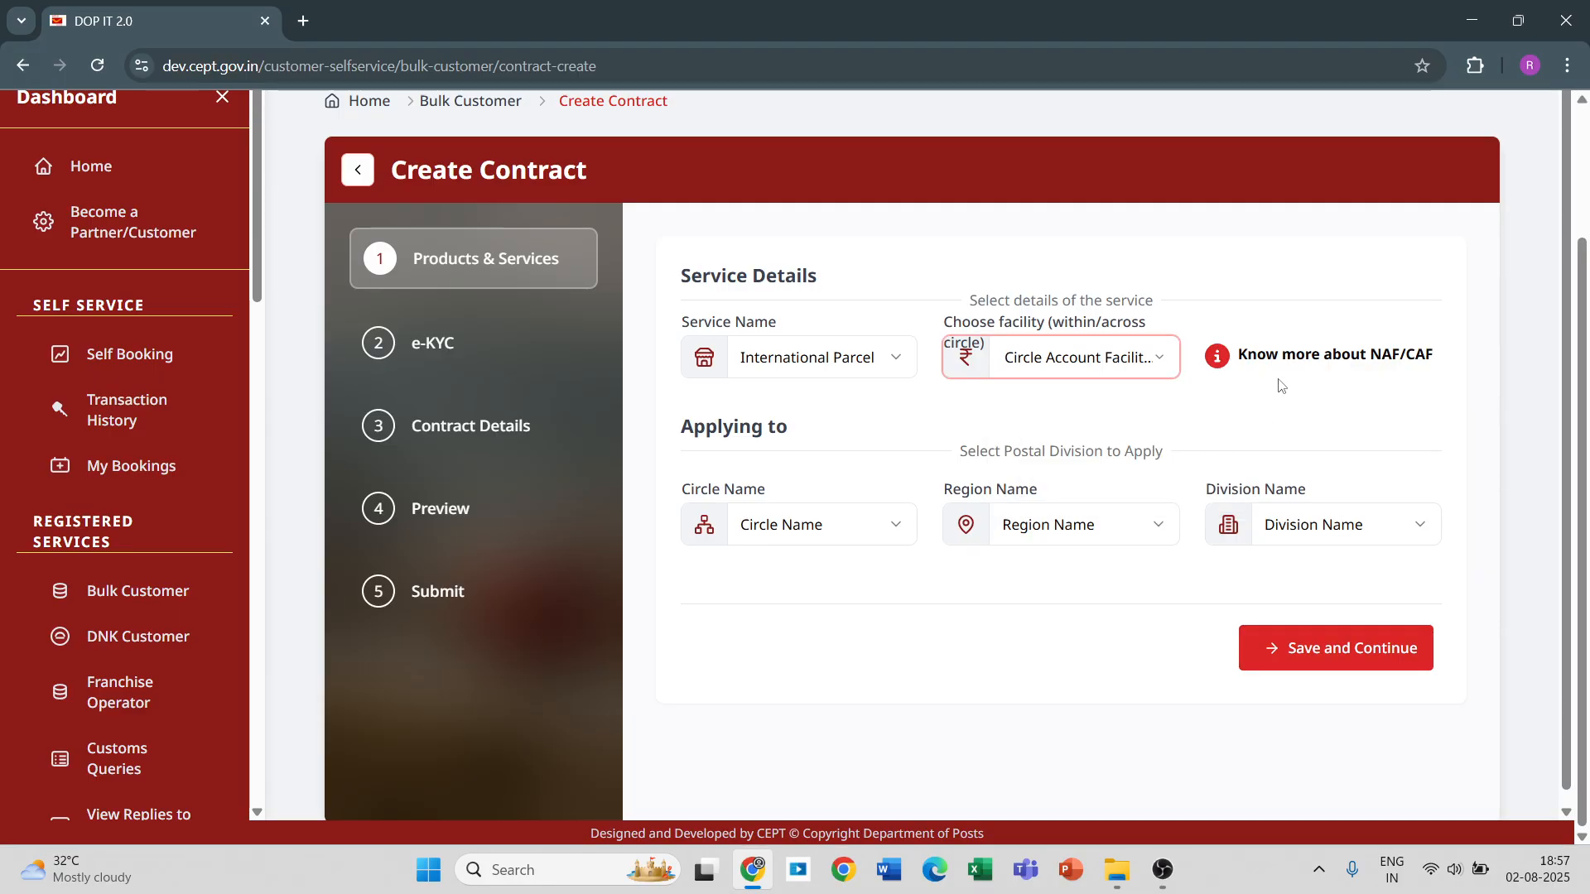
pyautogui.click(864, 524)
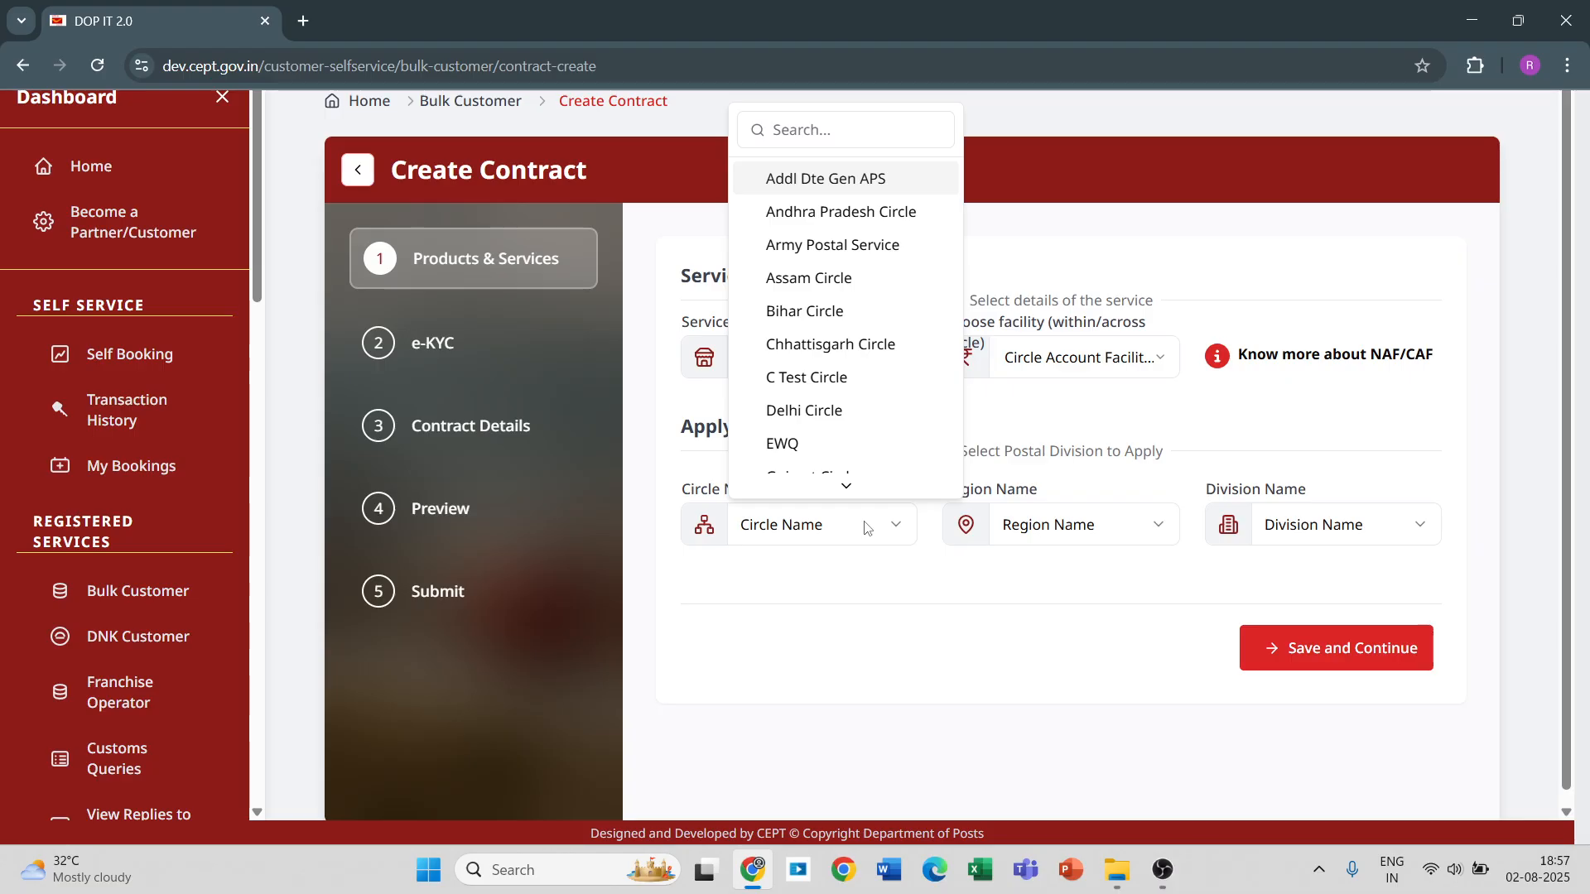
pyautogui.scroll(-1, 845, 481)
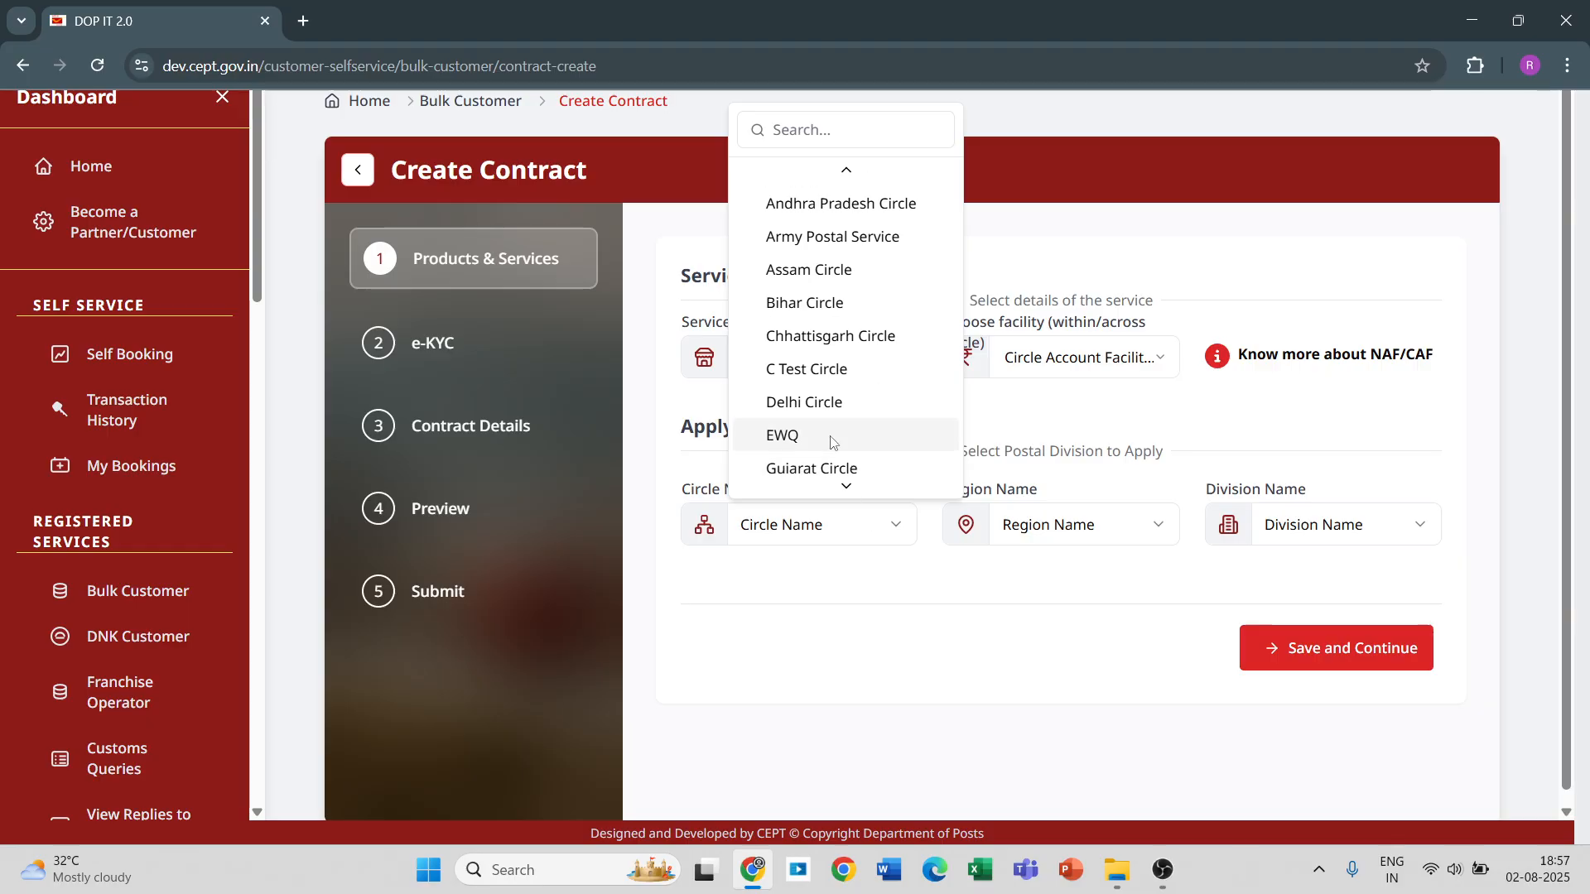
pyautogui.scroll(1, 834, 360)
pyautogui.scroll(-3, 835, 359)
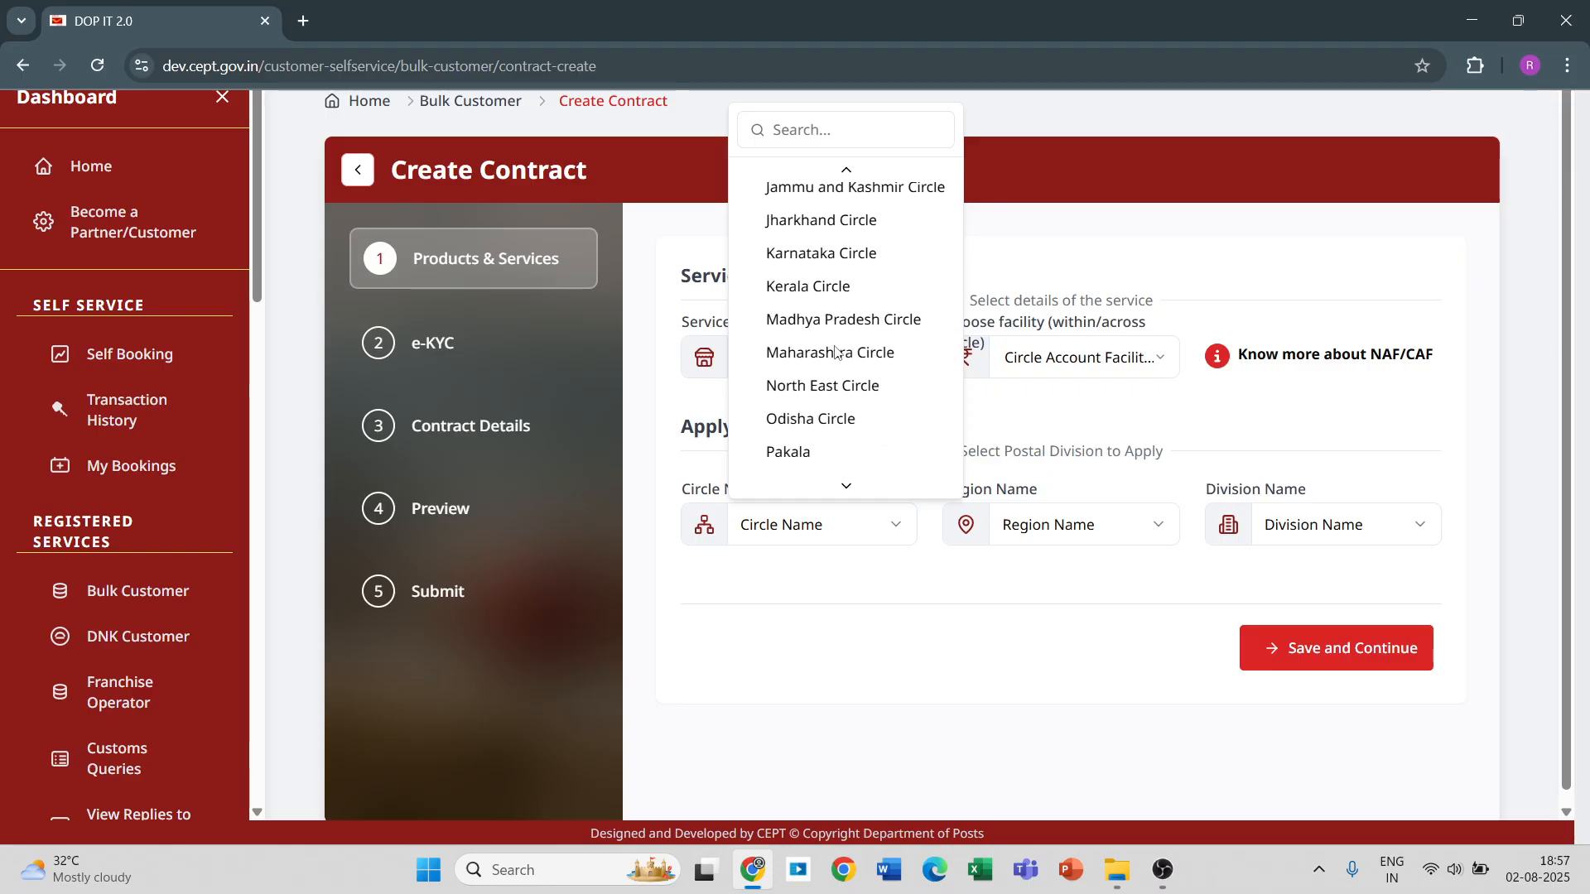
pyautogui.click(796, 253)
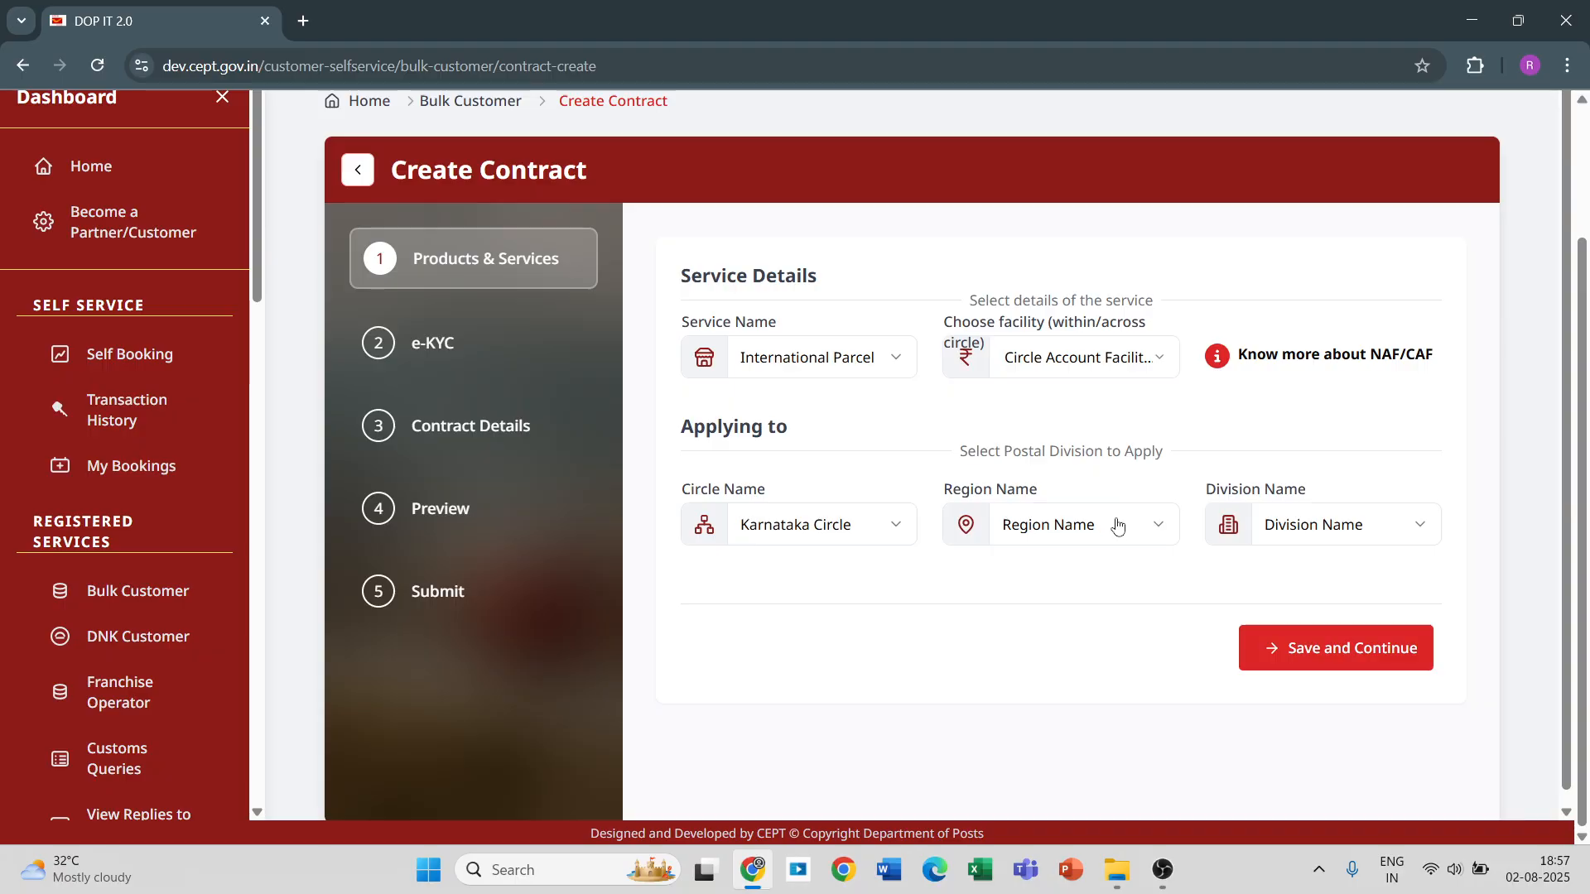
# Choose Bengaluru HQ Region and BENGALURU GPO DIVISION for the contract, and save the Products & Services stage.
pyautogui.click(1116, 523)
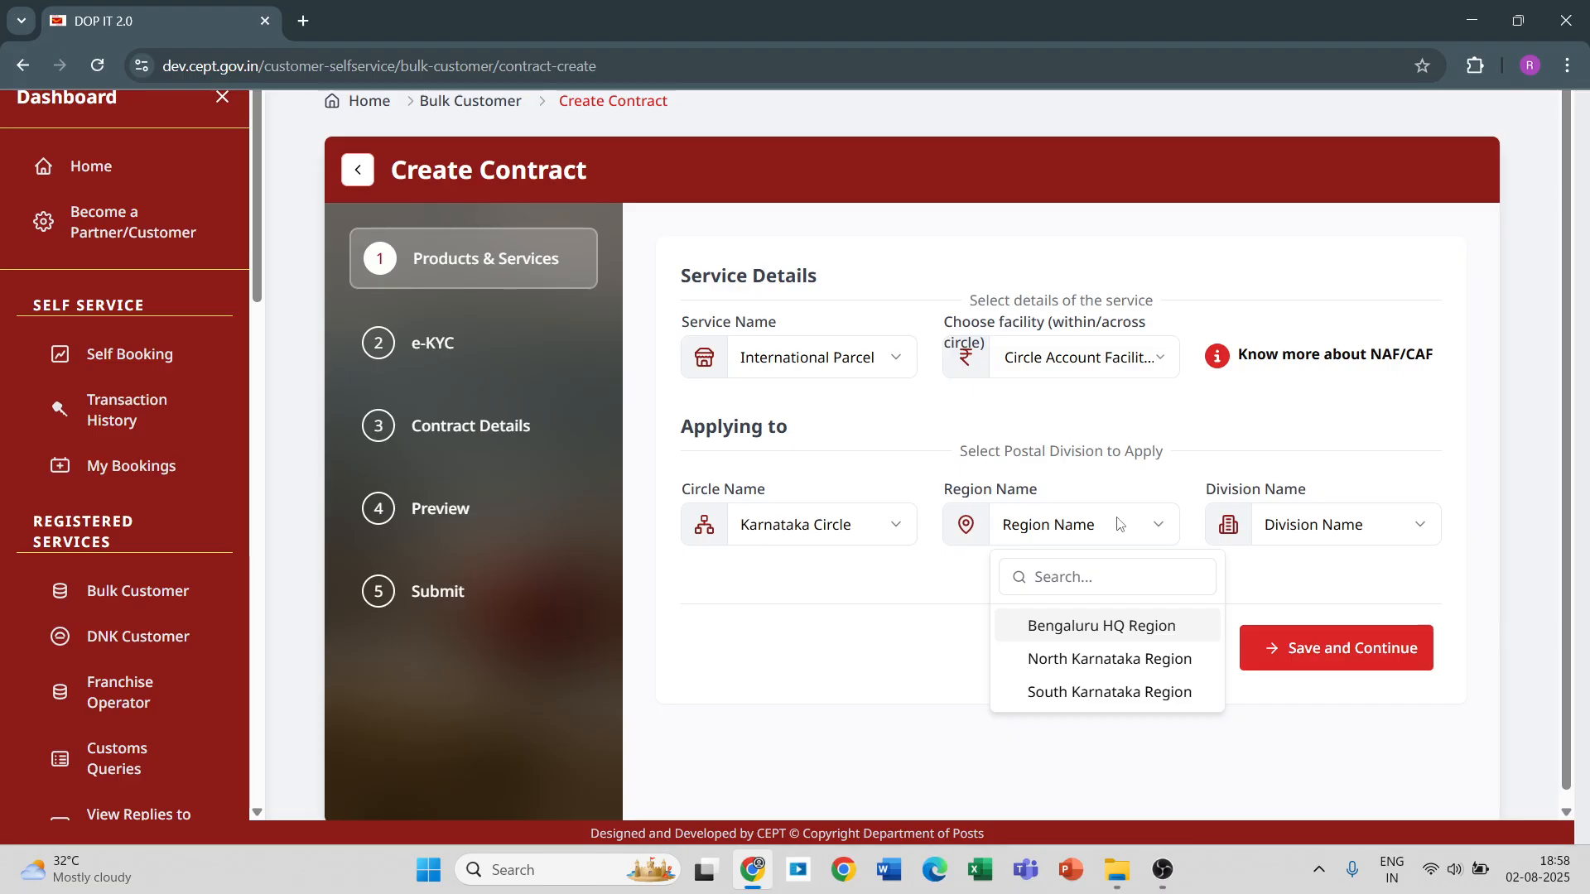
pyautogui.click(1117, 627)
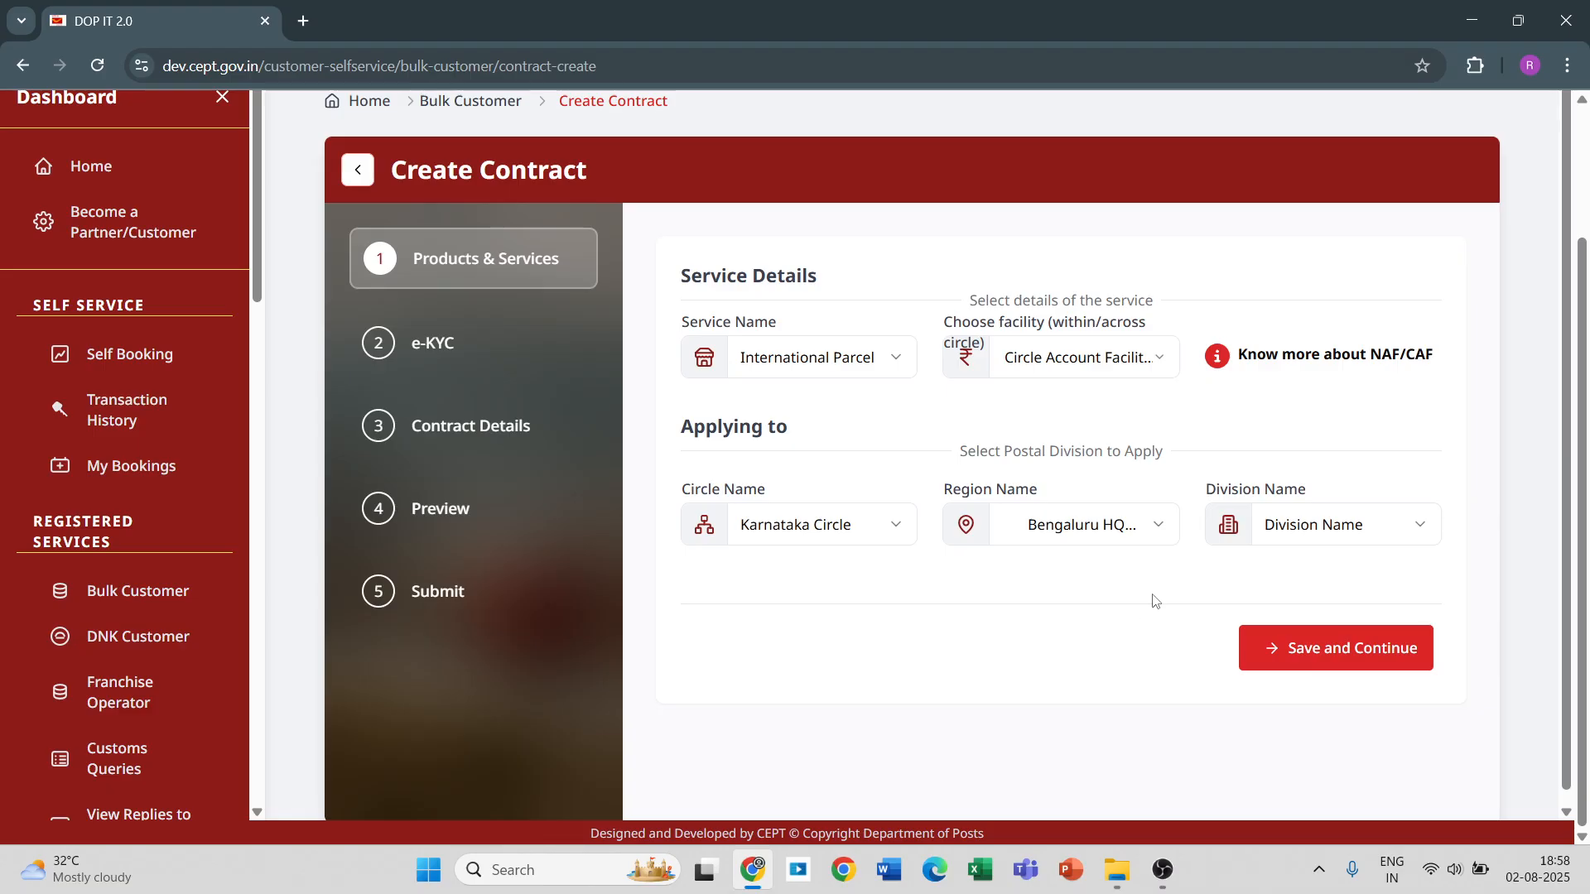
pyautogui.click(1268, 538)
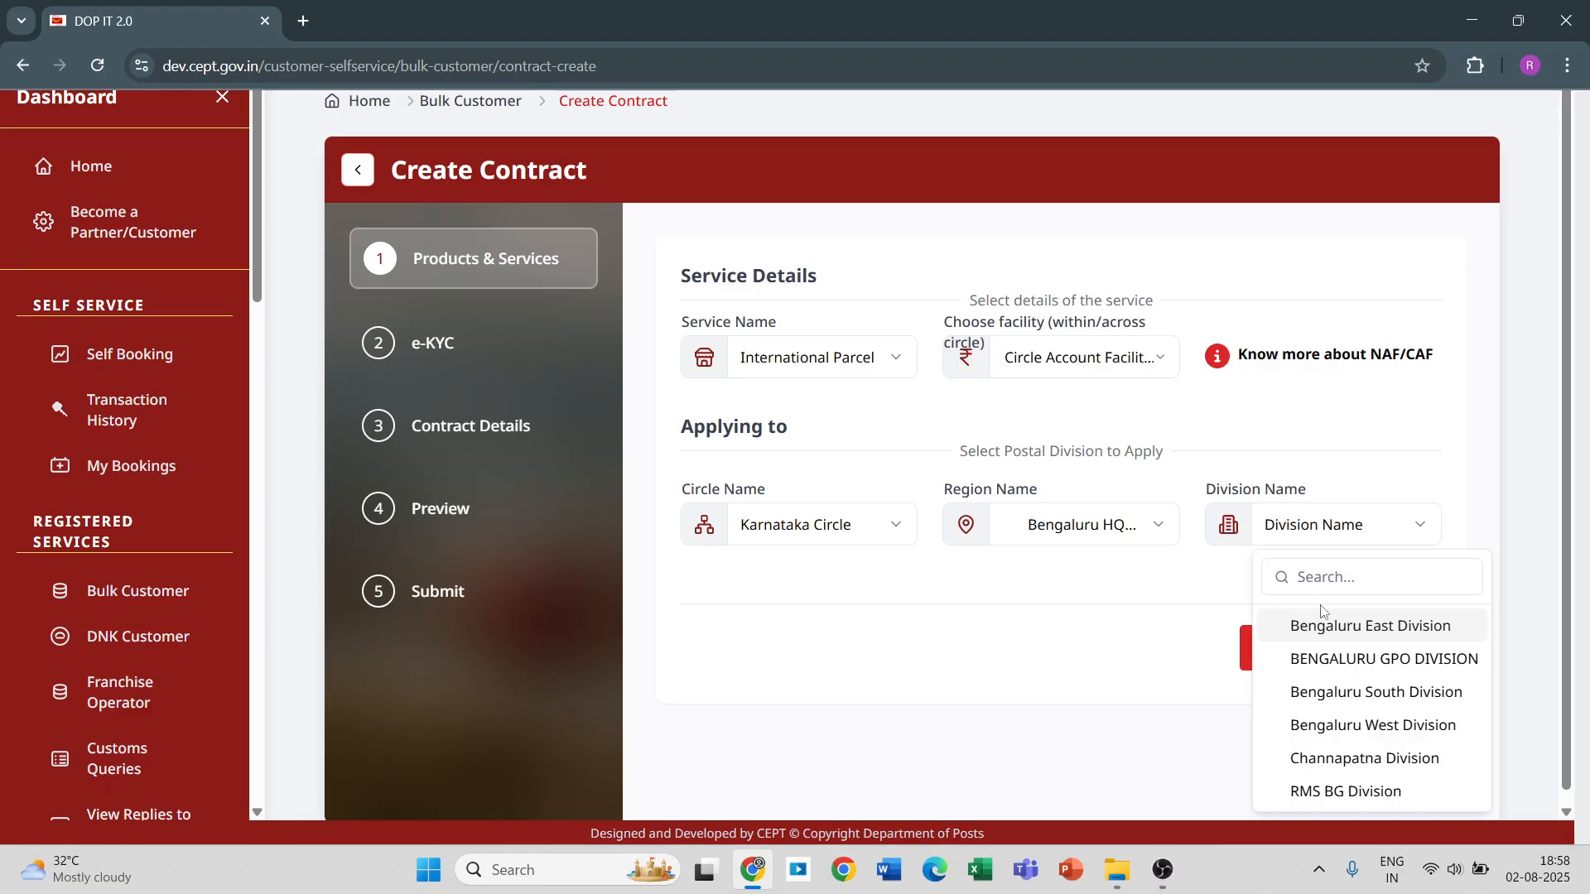
pyautogui.click(1352, 660)
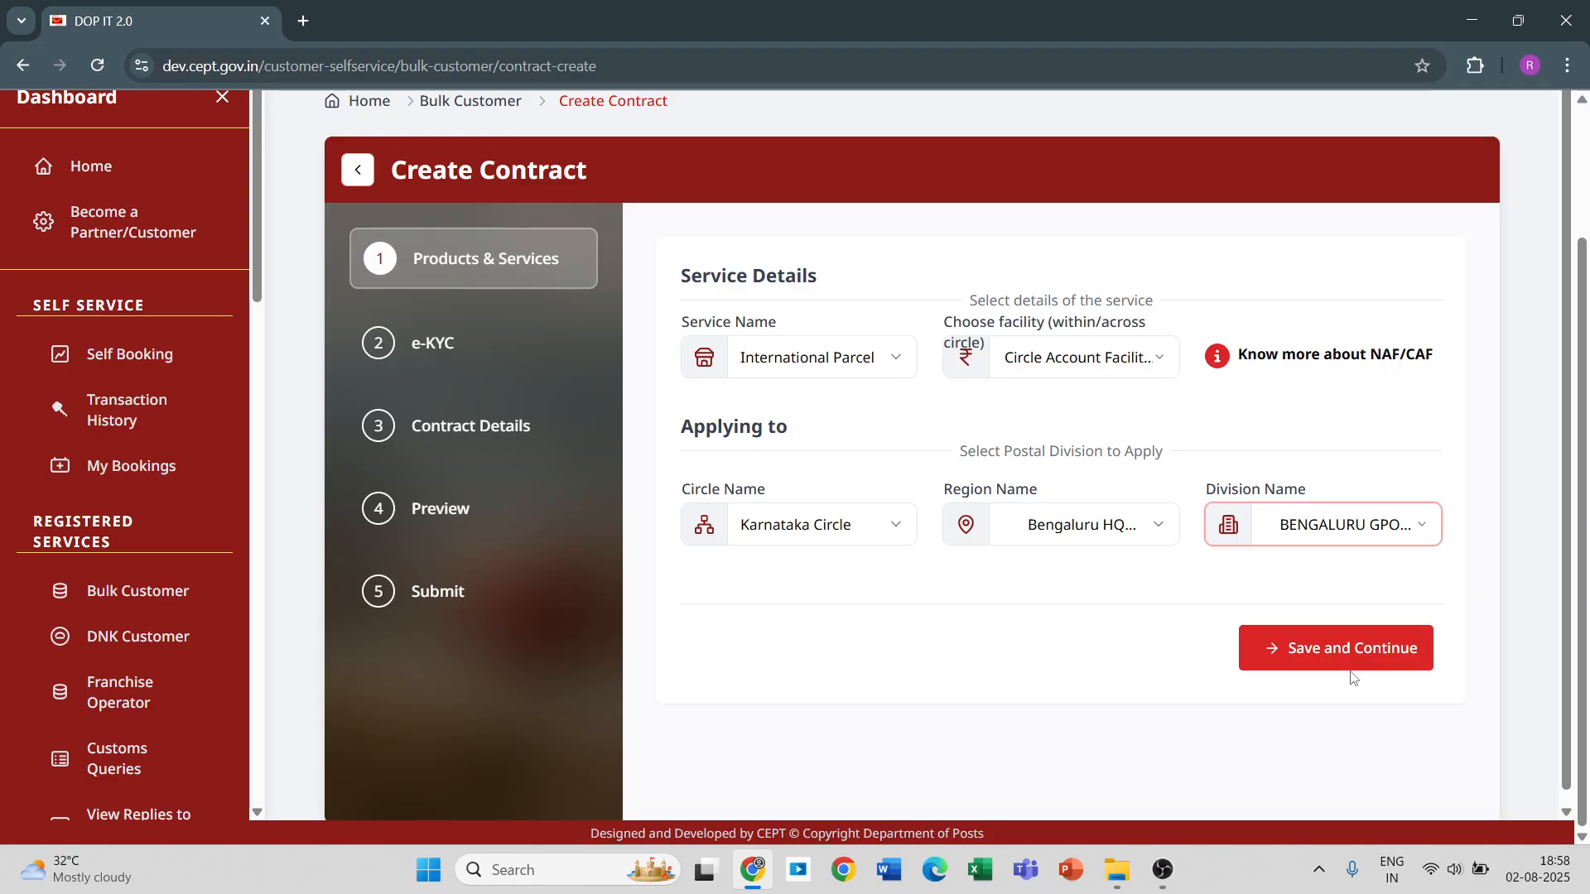
pyautogui.click(1335, 659)
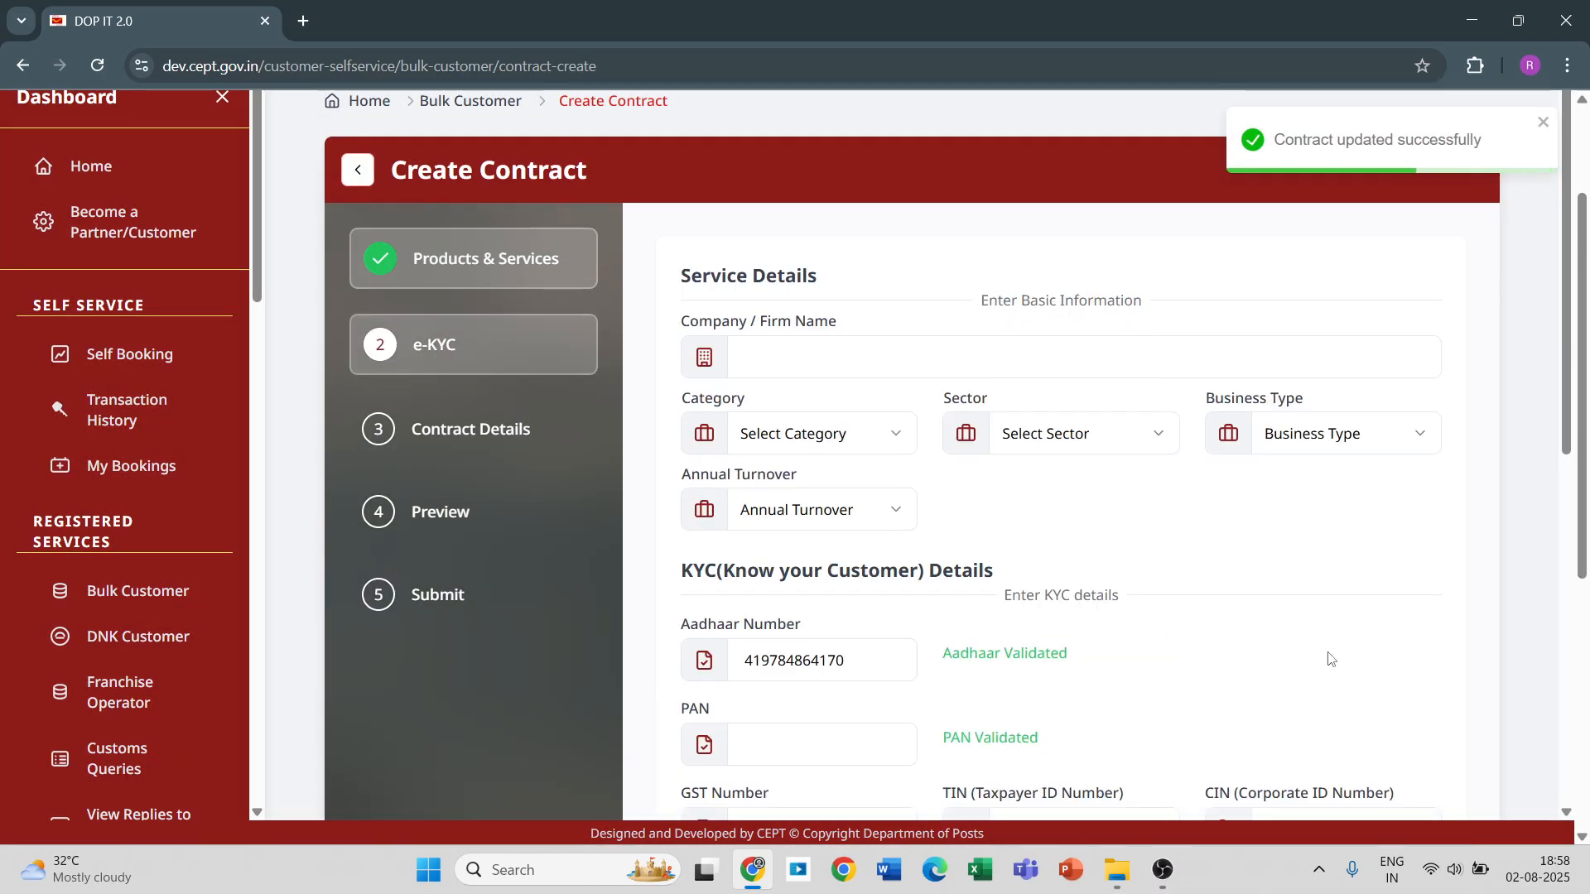
# Enter Rohan enterprises as the firm name and set the category to Others, specified as Aggregator.
pyautogui.click(862, 370)
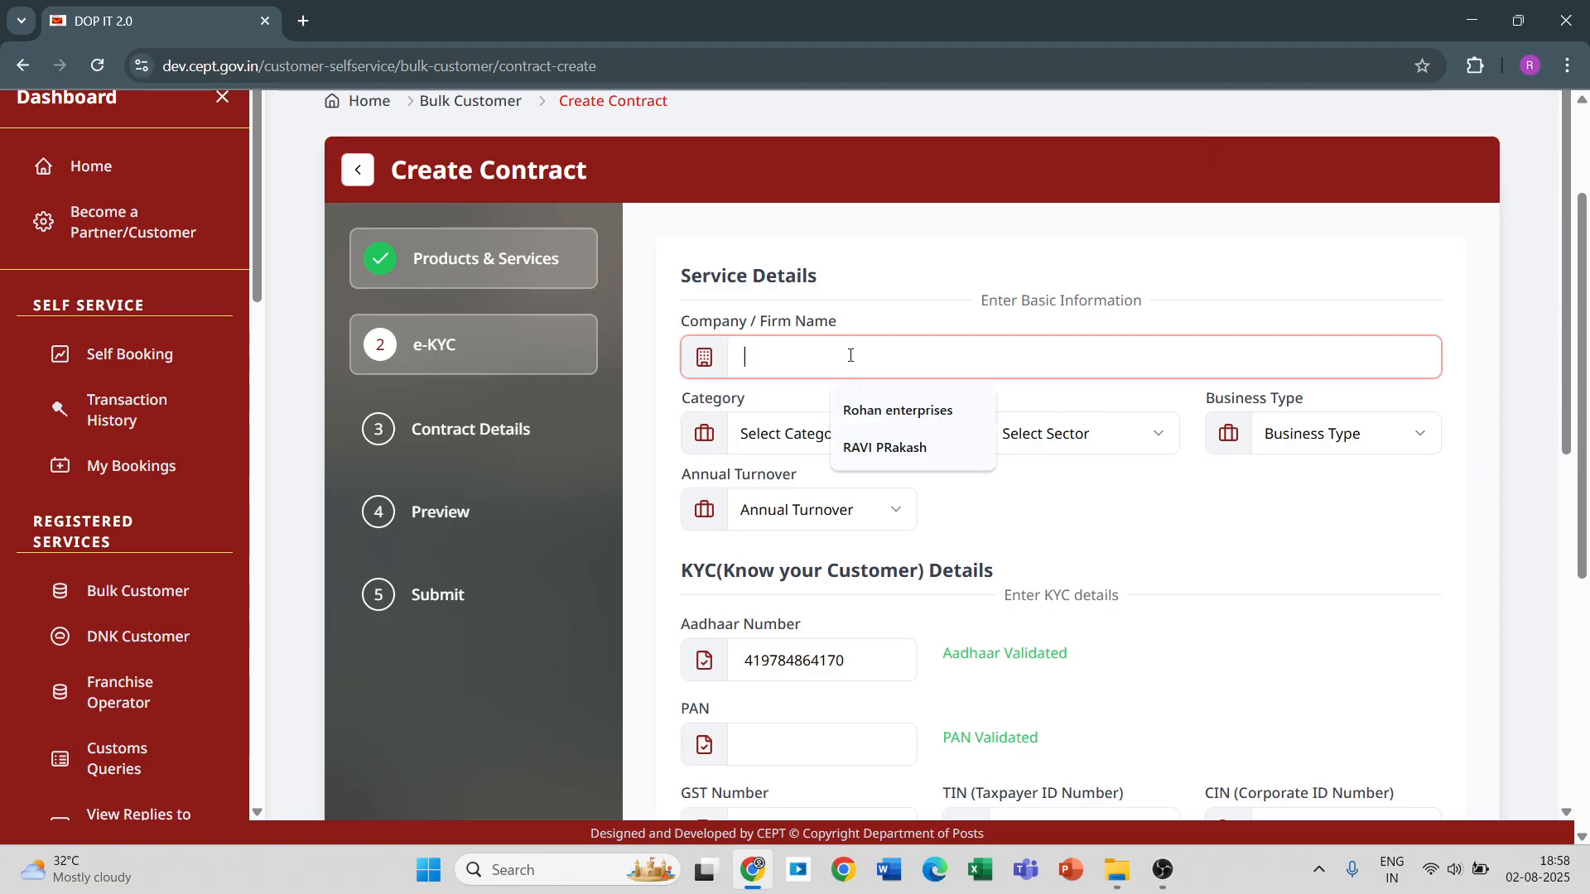
pyautogui.click(889, 414)
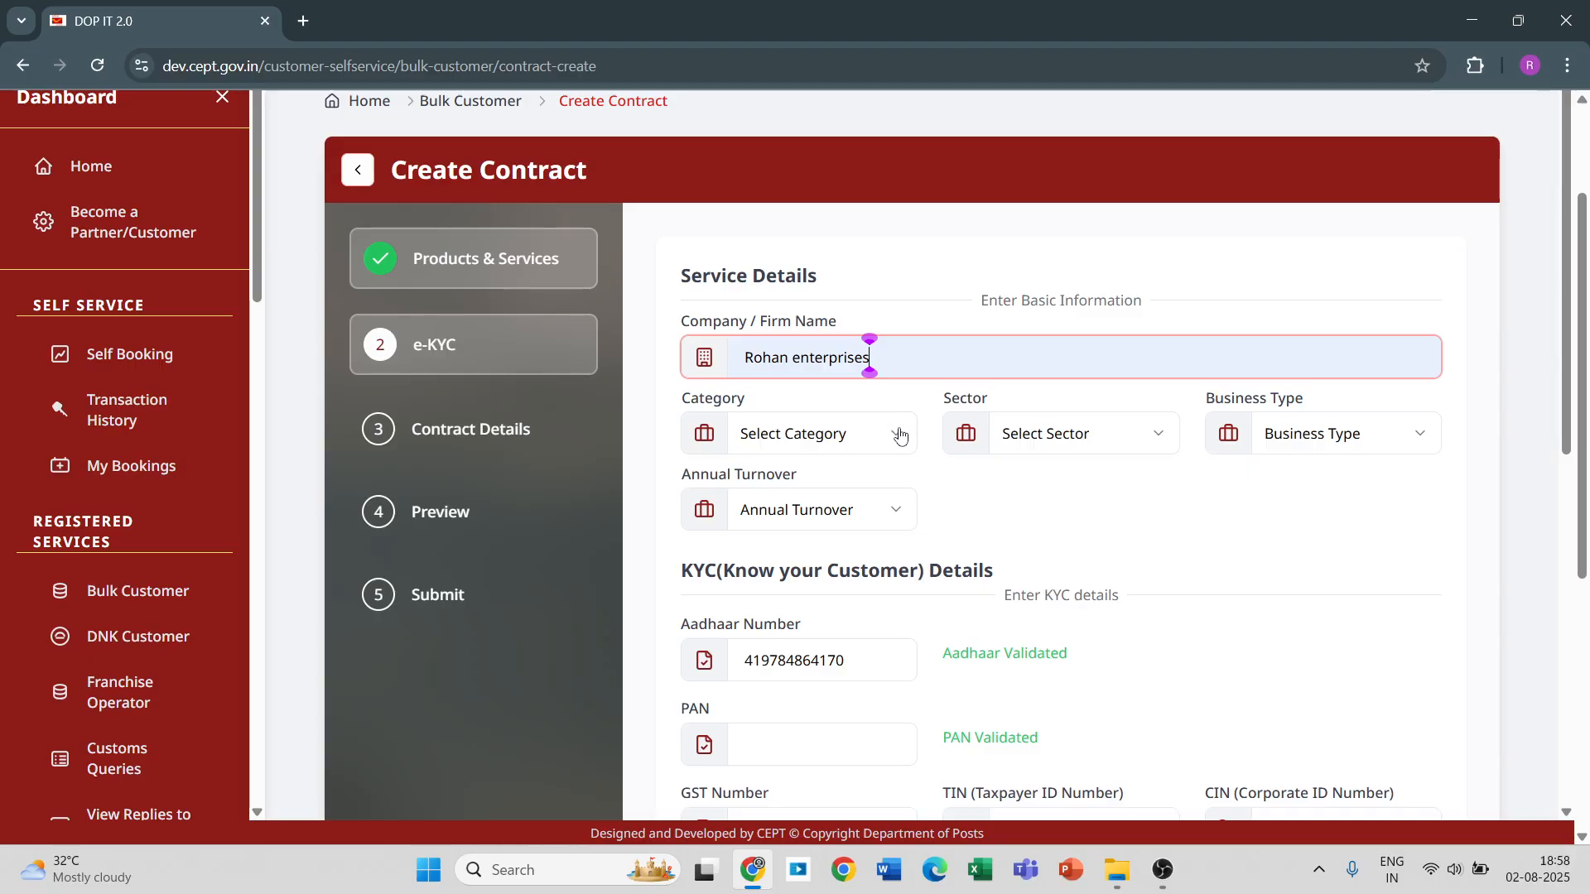
pyautogui.click(897, 431)
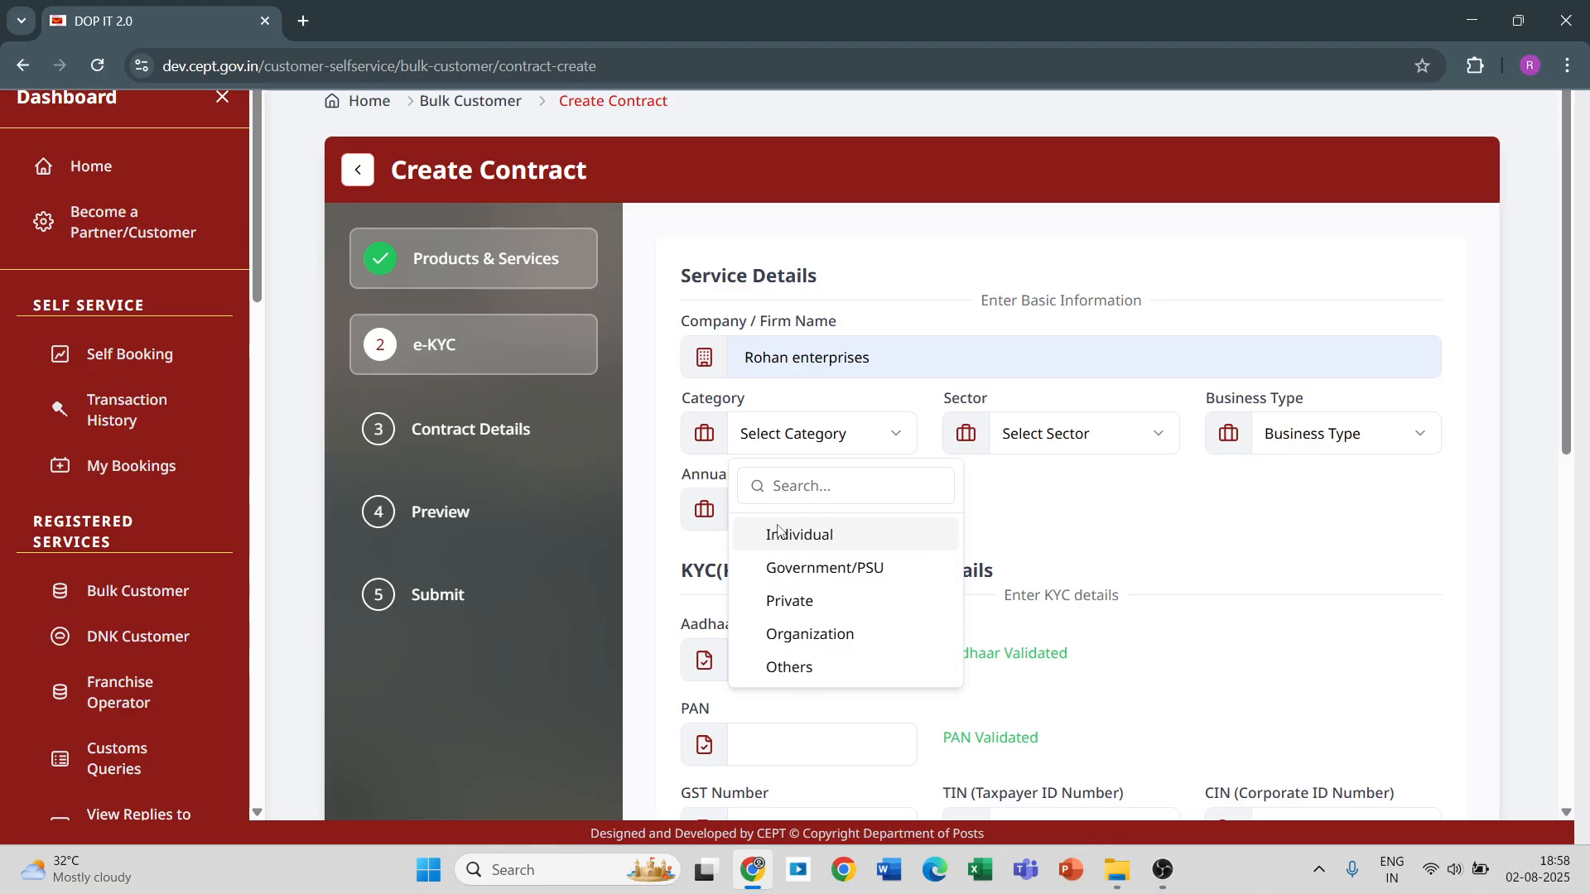
pyautogui.click(772, 667)
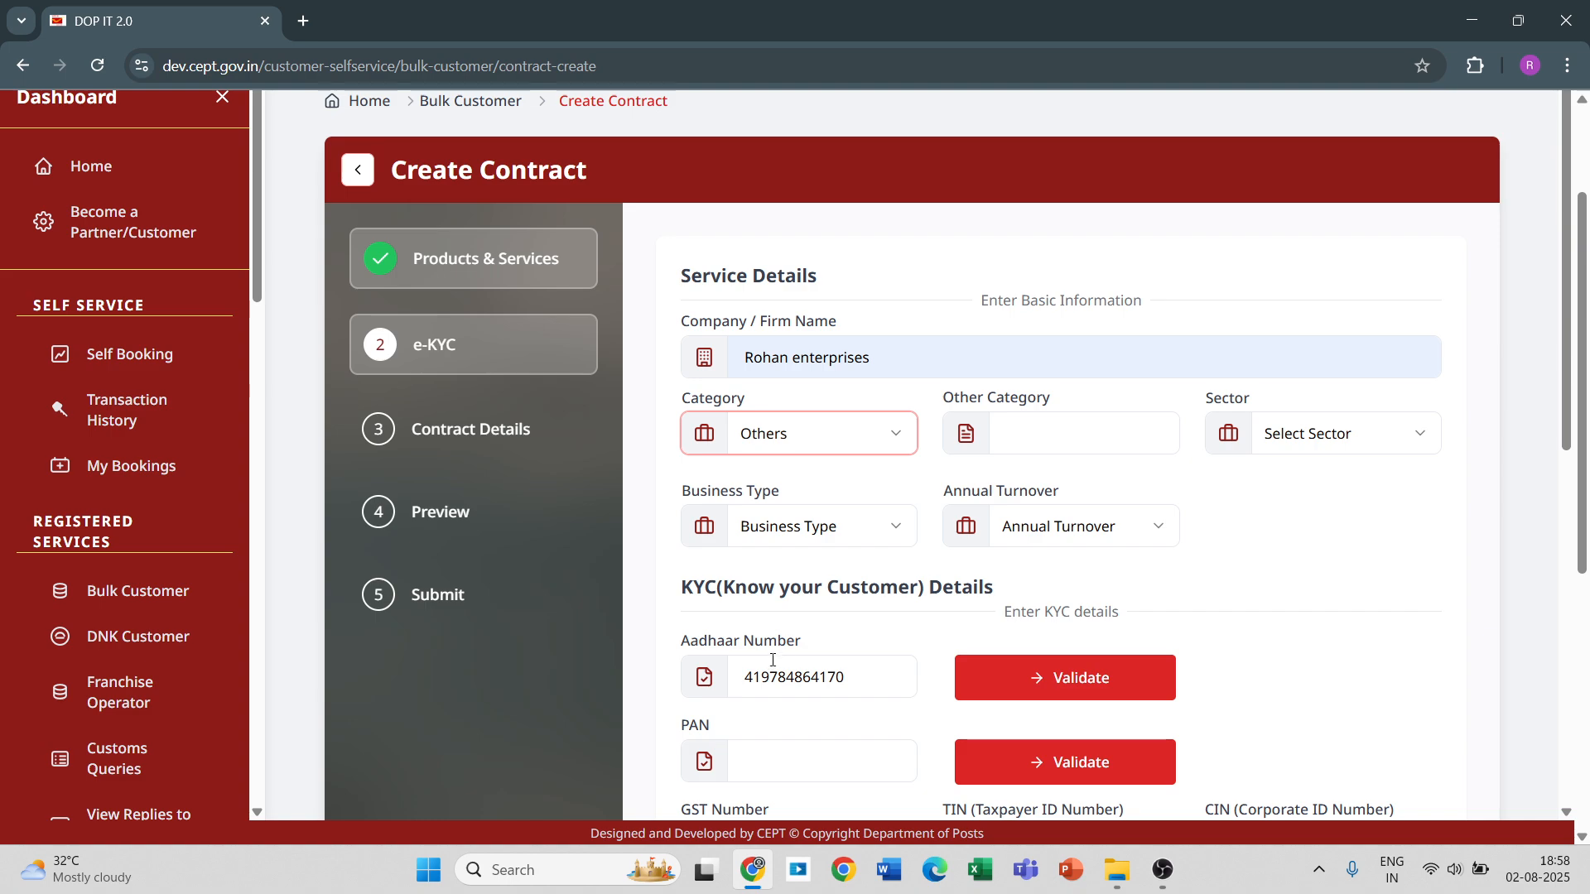
pyautogui.click(1010, 429)
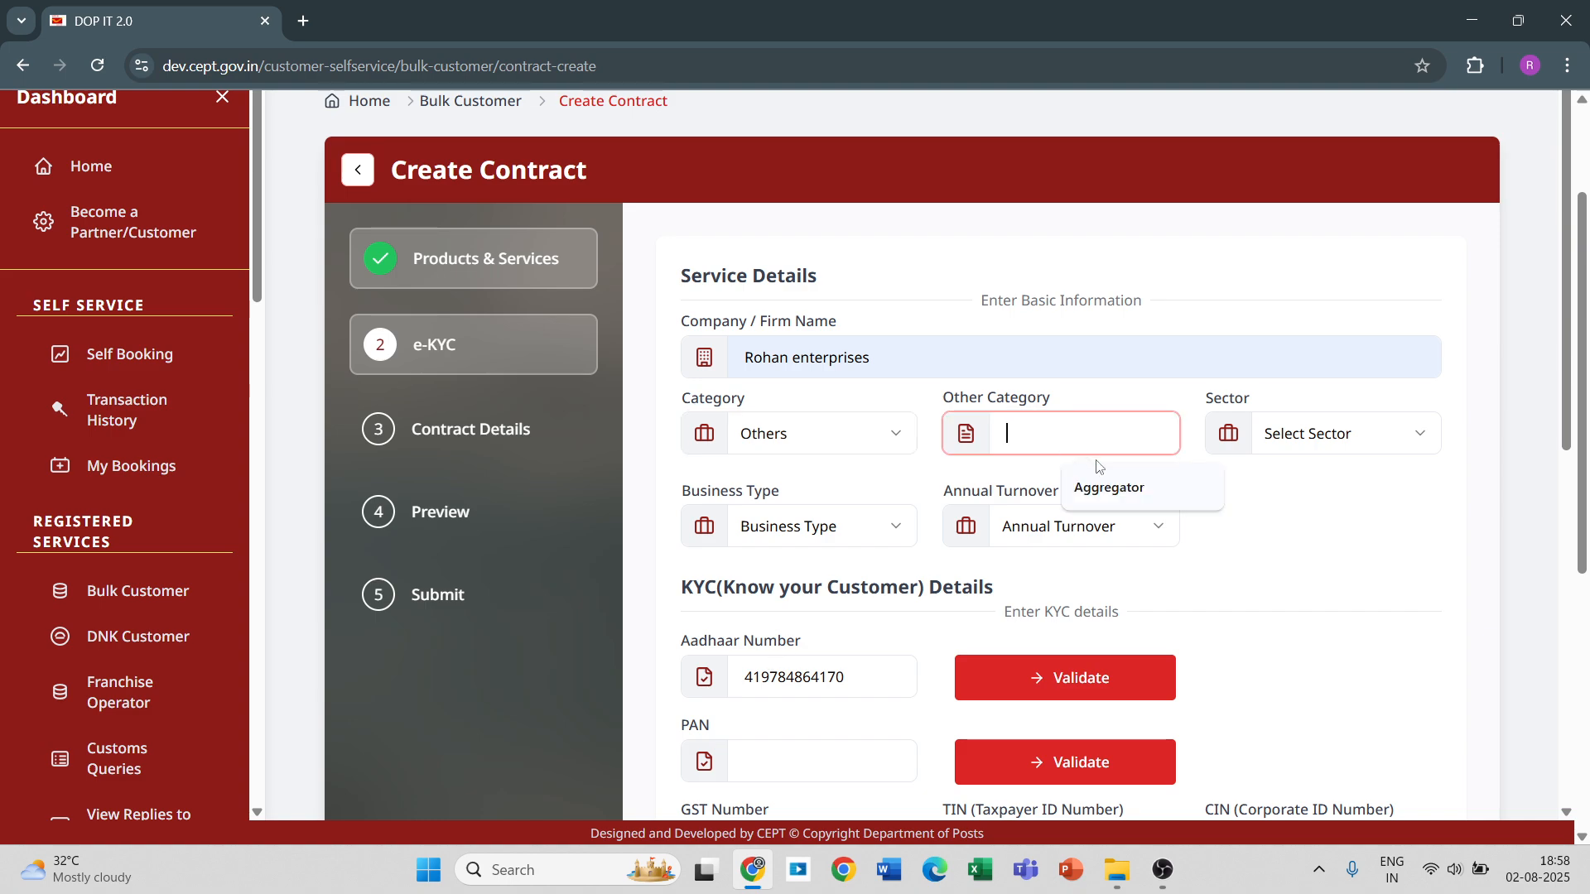
pyautogui.click(1118, 490)
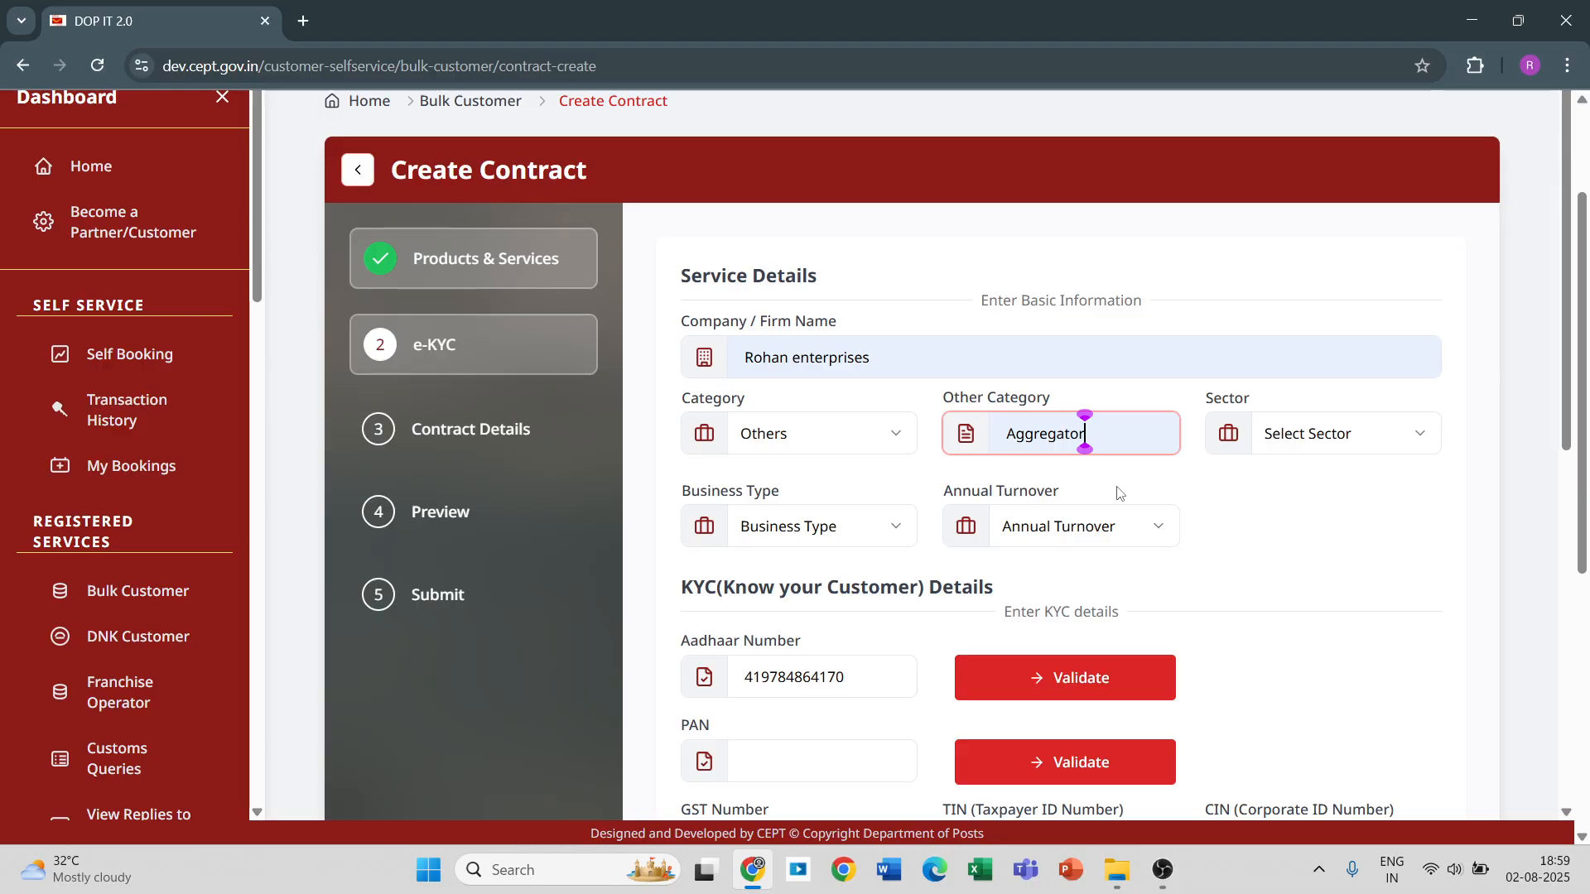
# Set the firm's sector to Others and specify it as Garments.
pyautogui.click(1346, 452)
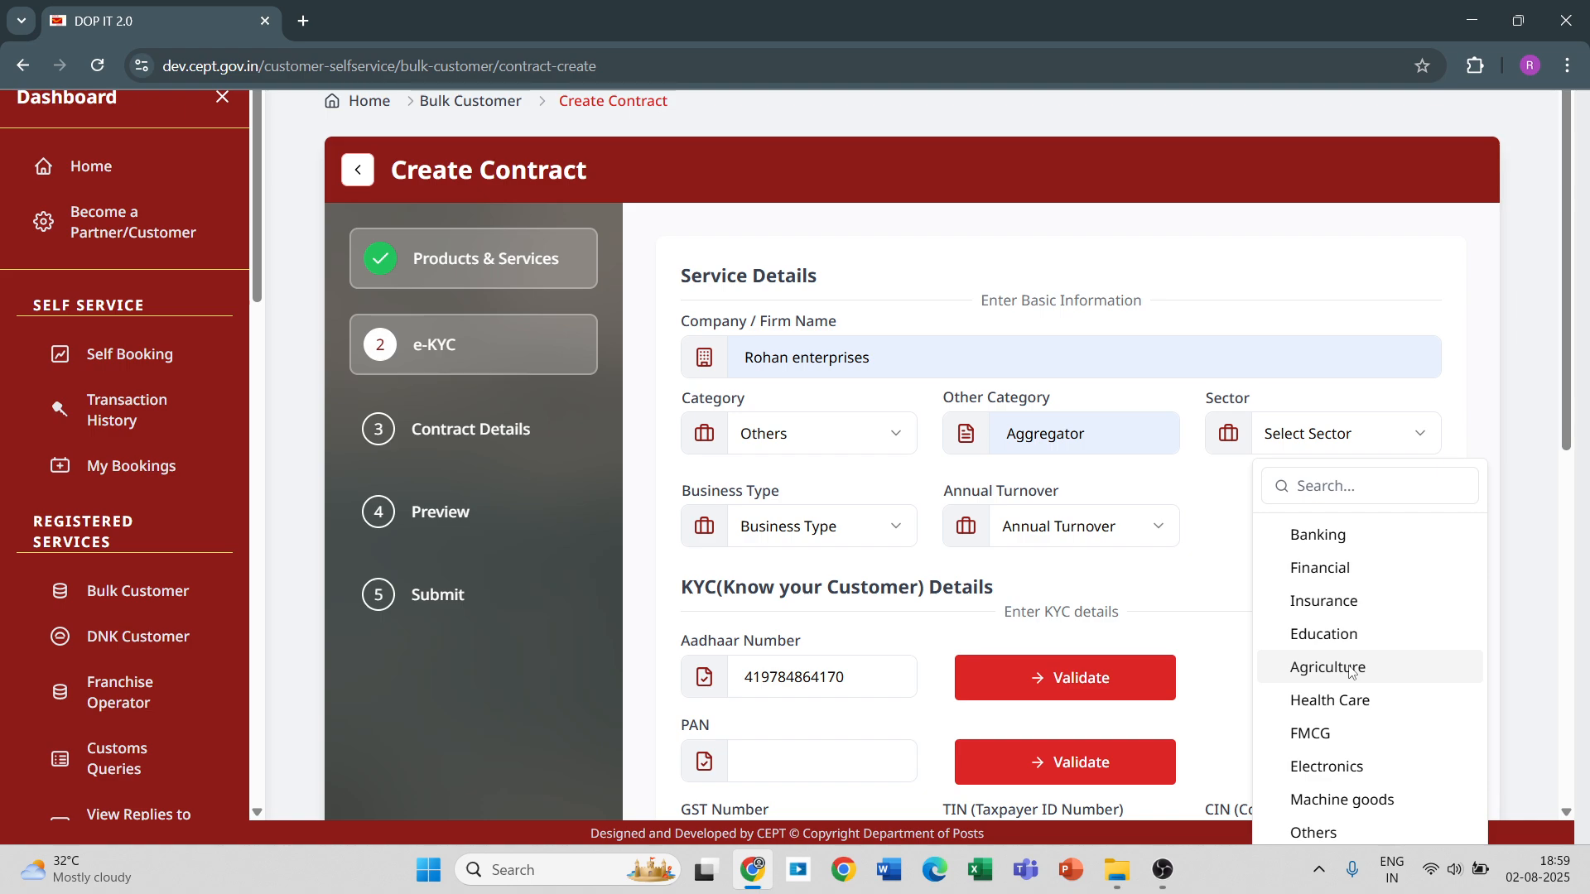
pyautogui.click(1343, 830)
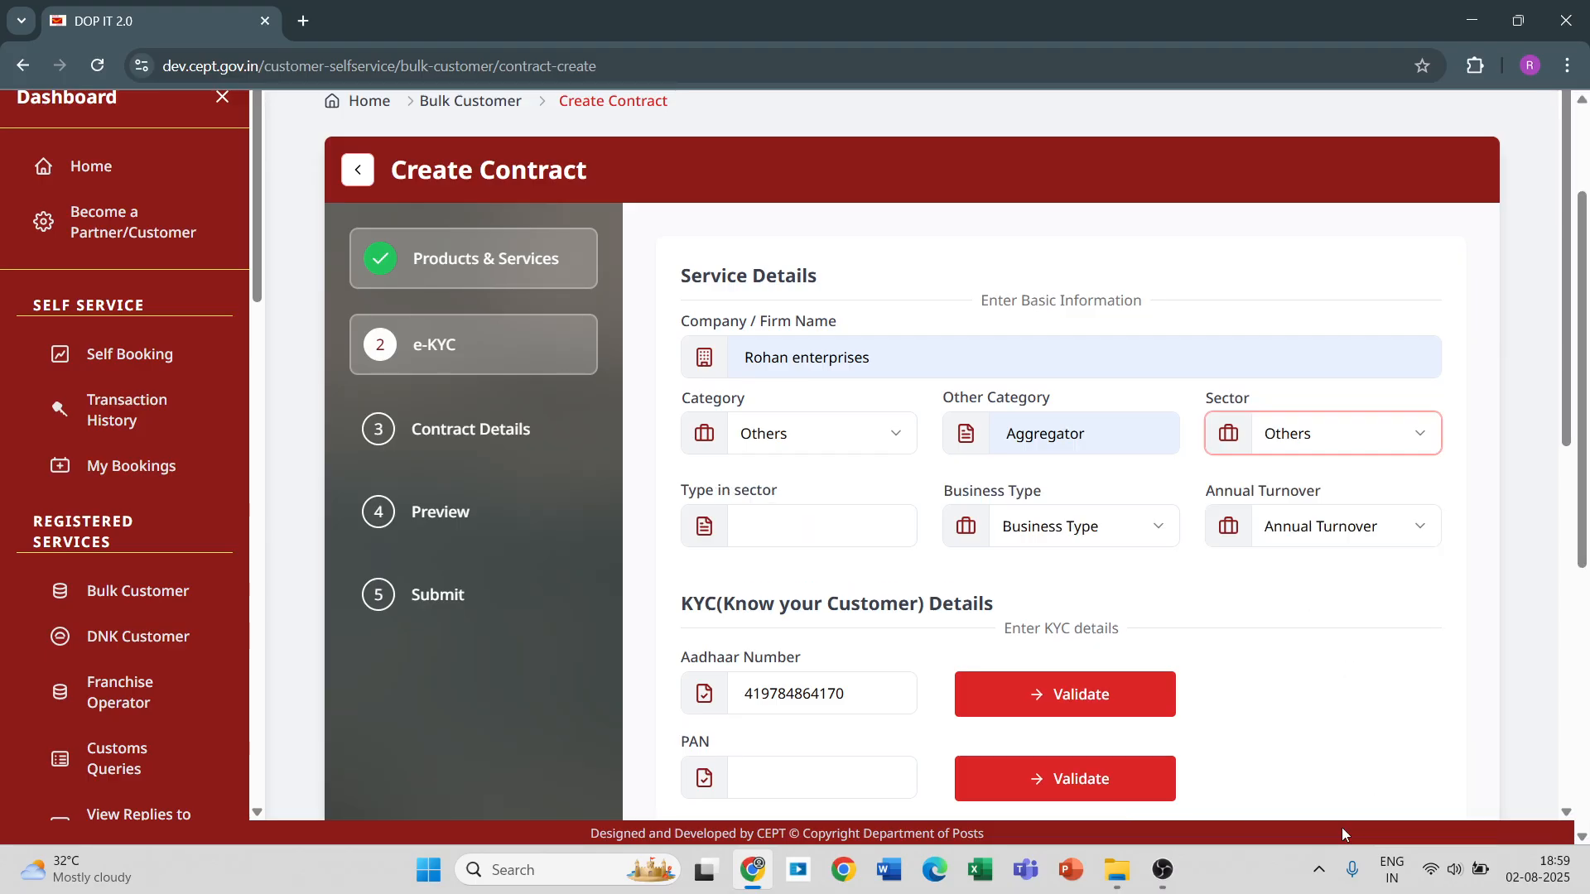
pyautogui.click(780, 539)
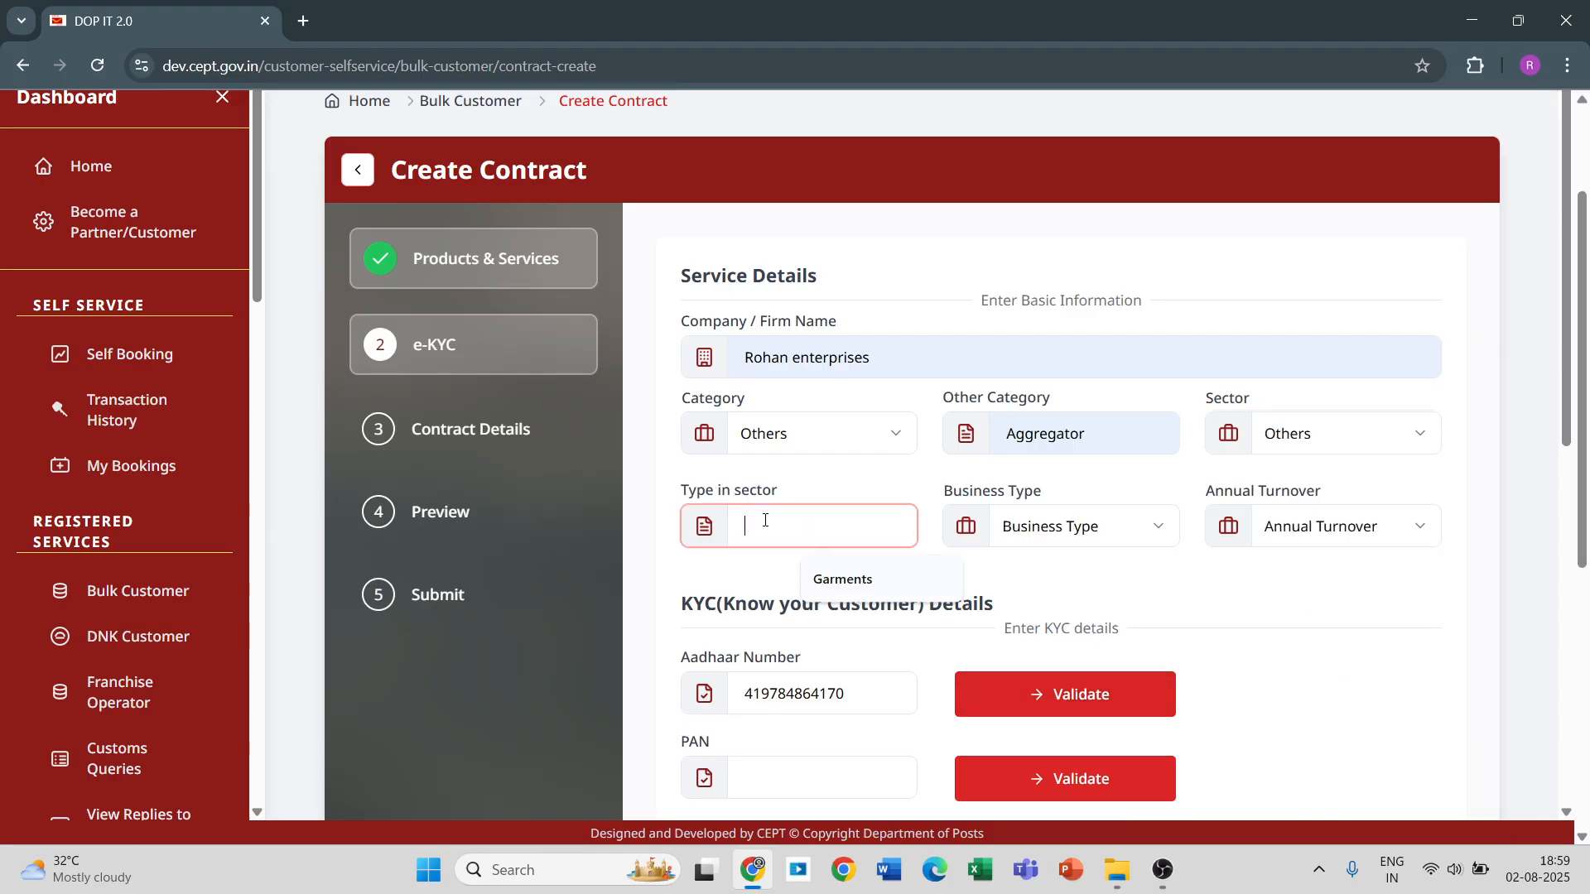
pyautogui.click(826, 585)
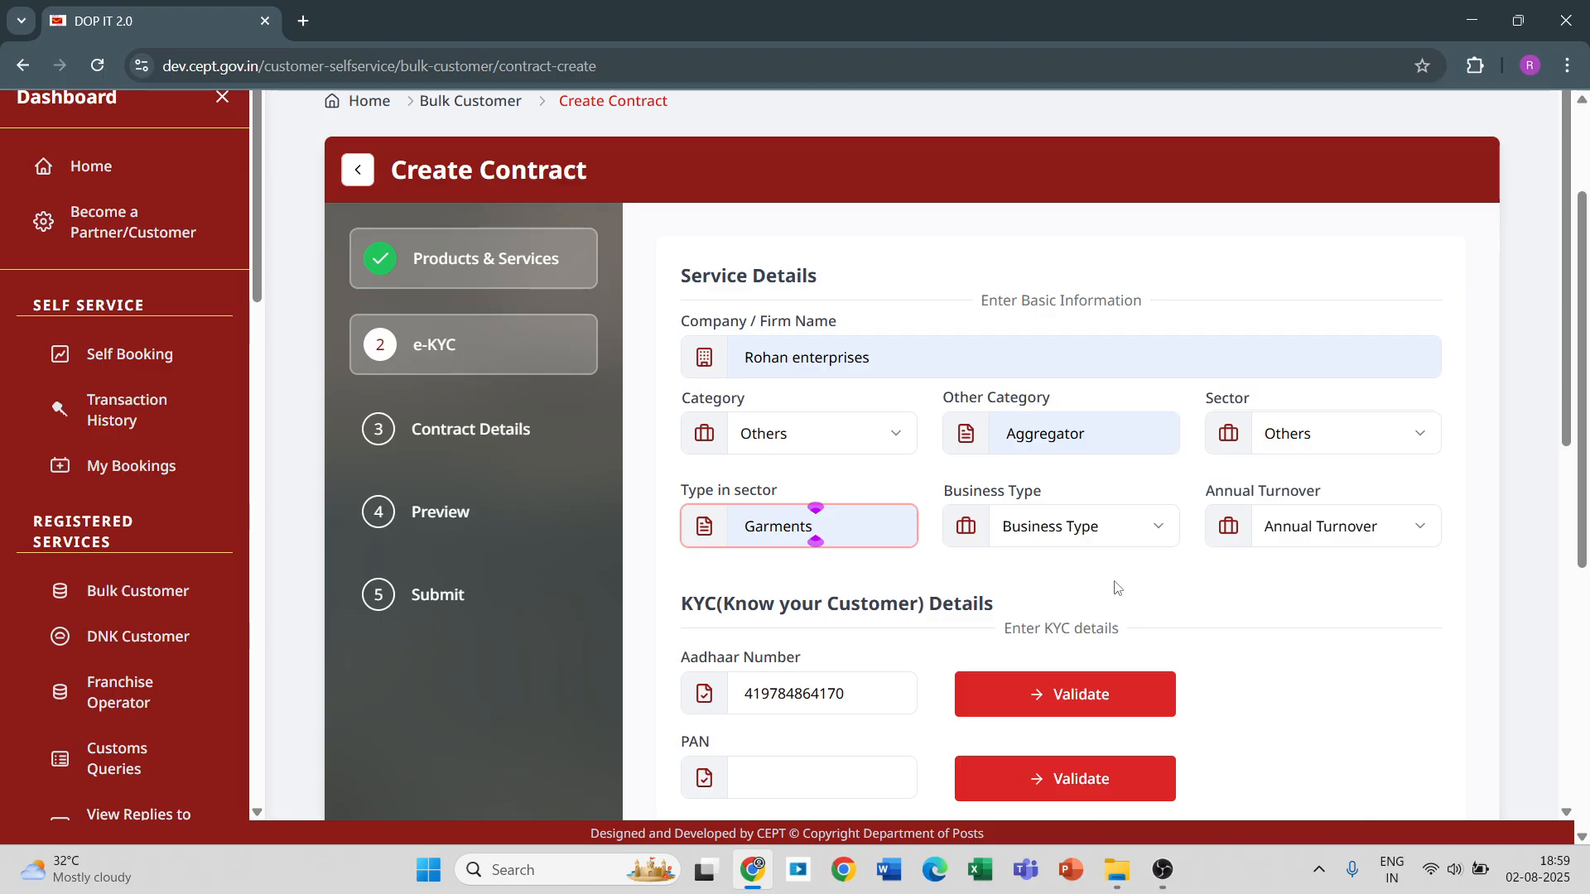
# Set the business type to Business to Consumer and the annual turnover to Rs.5 Lakhs to Rs.20 Lakhs.
pyautogui.click(1115, 528)
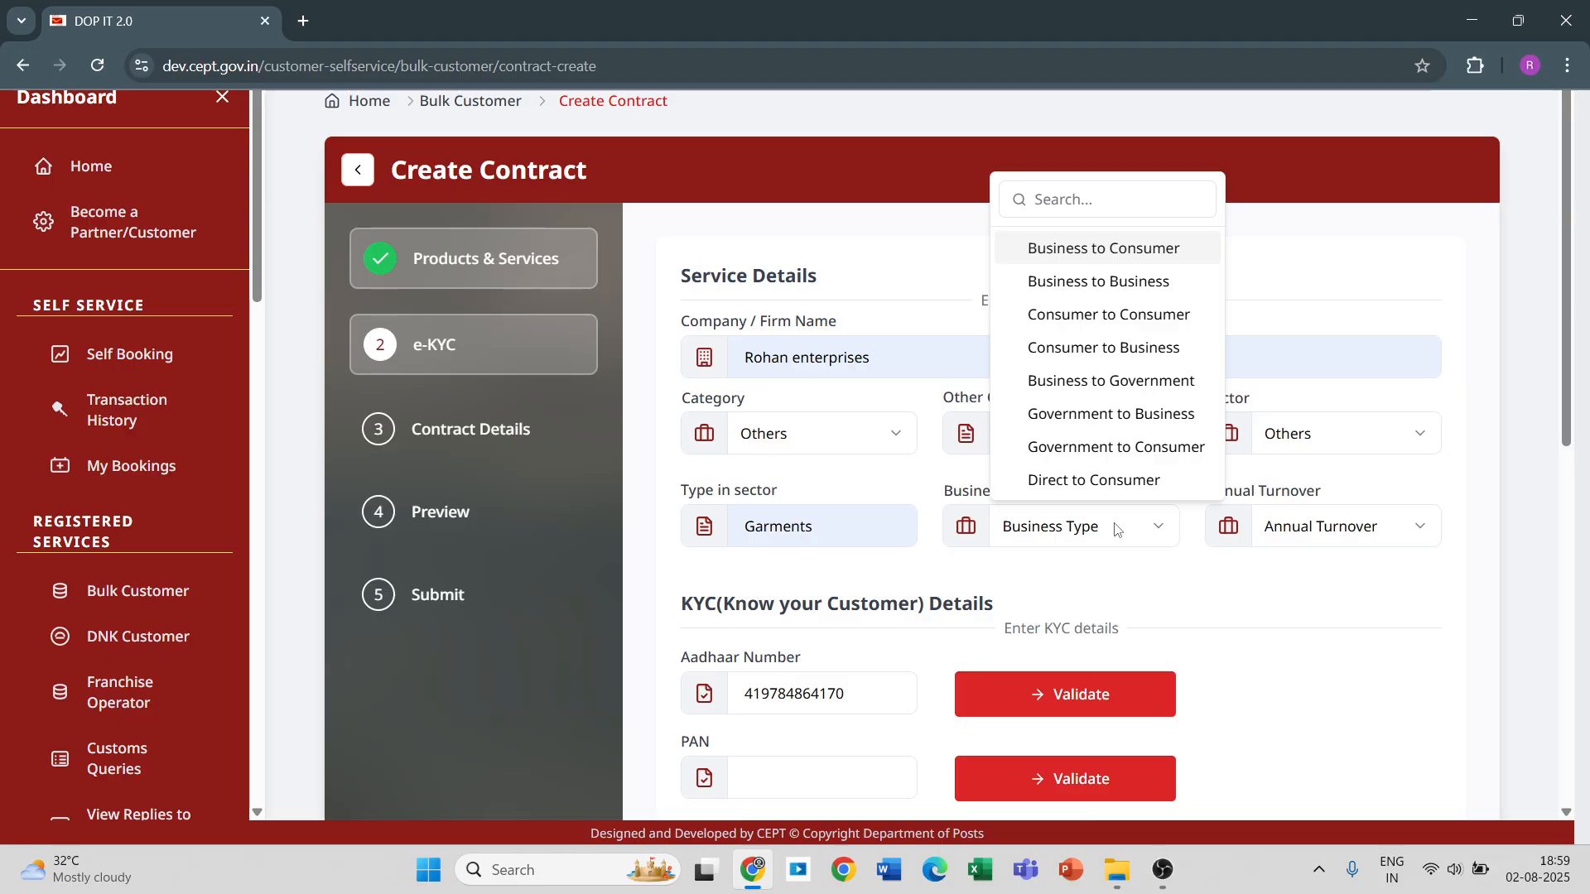
pyautogui.click(1049, 250)
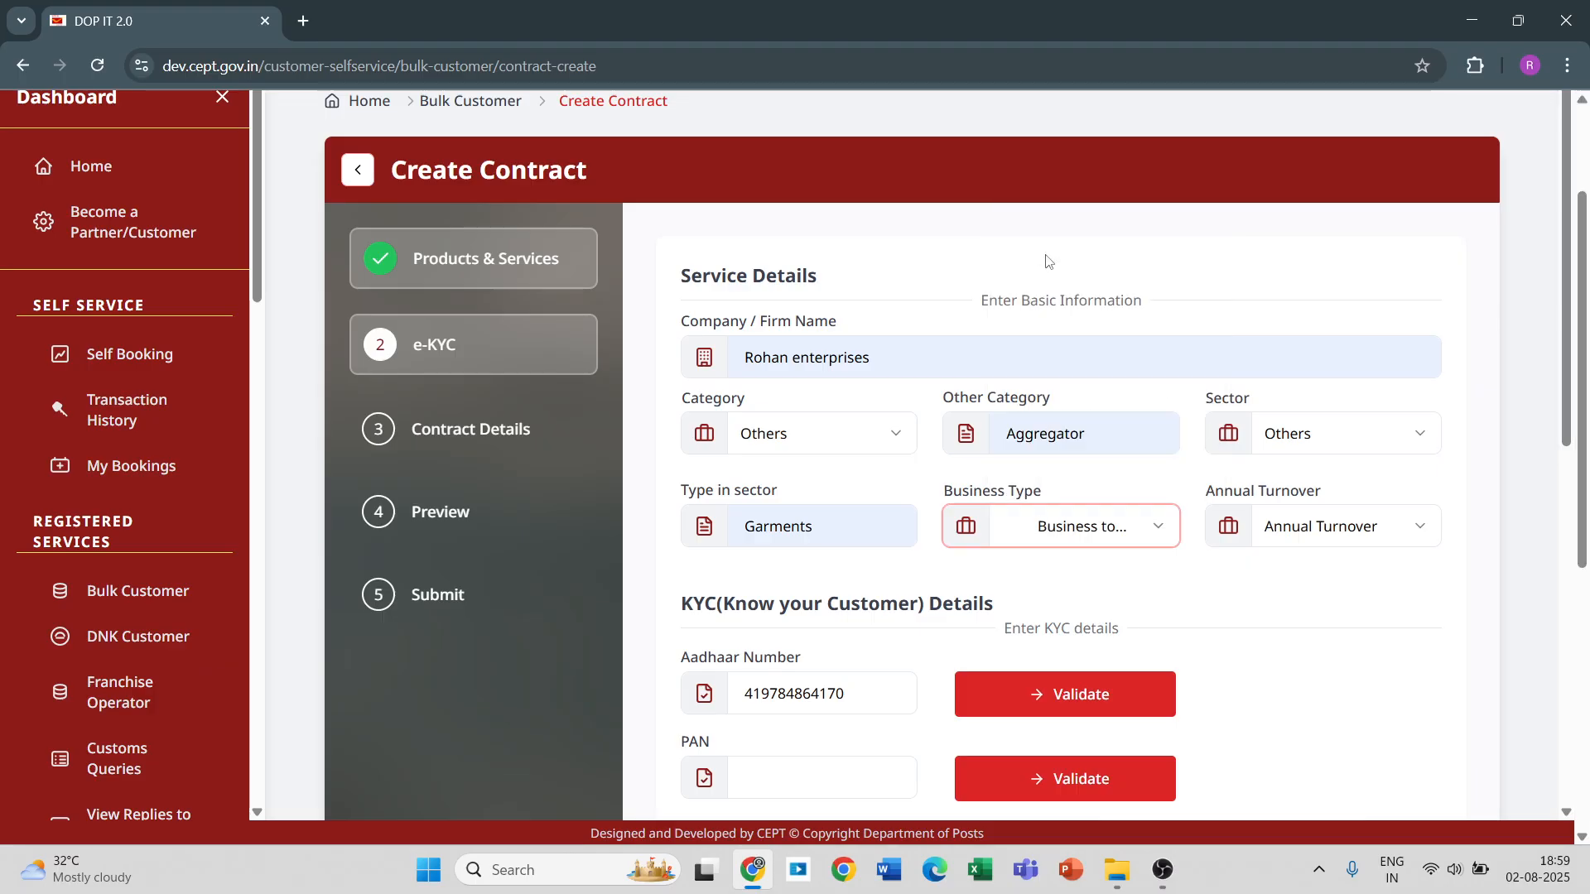
pyautogui.click(1325, 527)
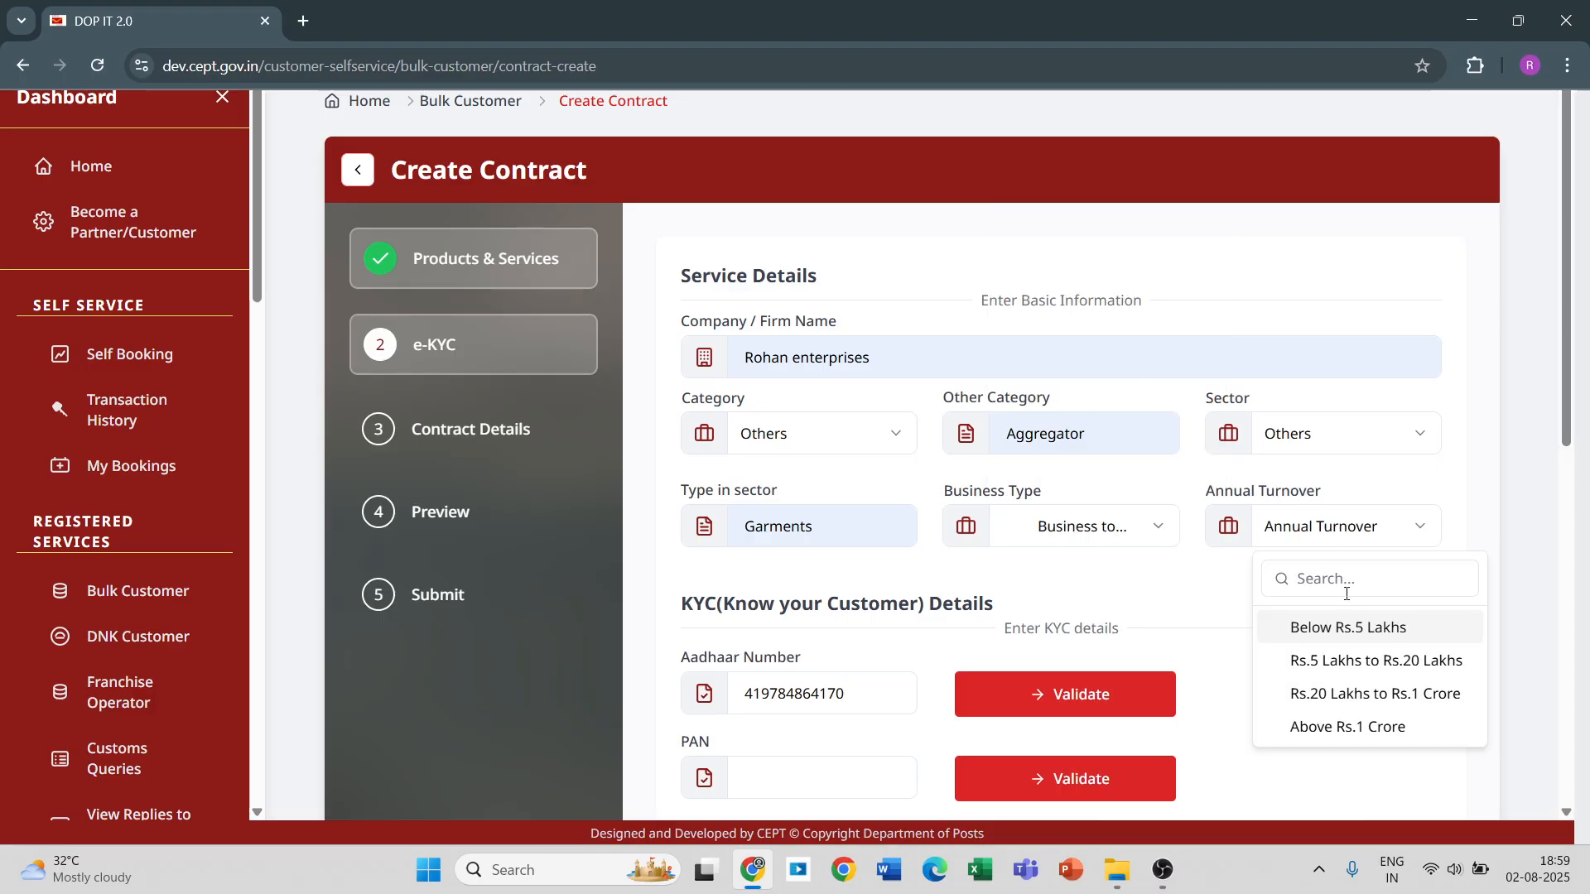
pyautogui.click(1378, 663)
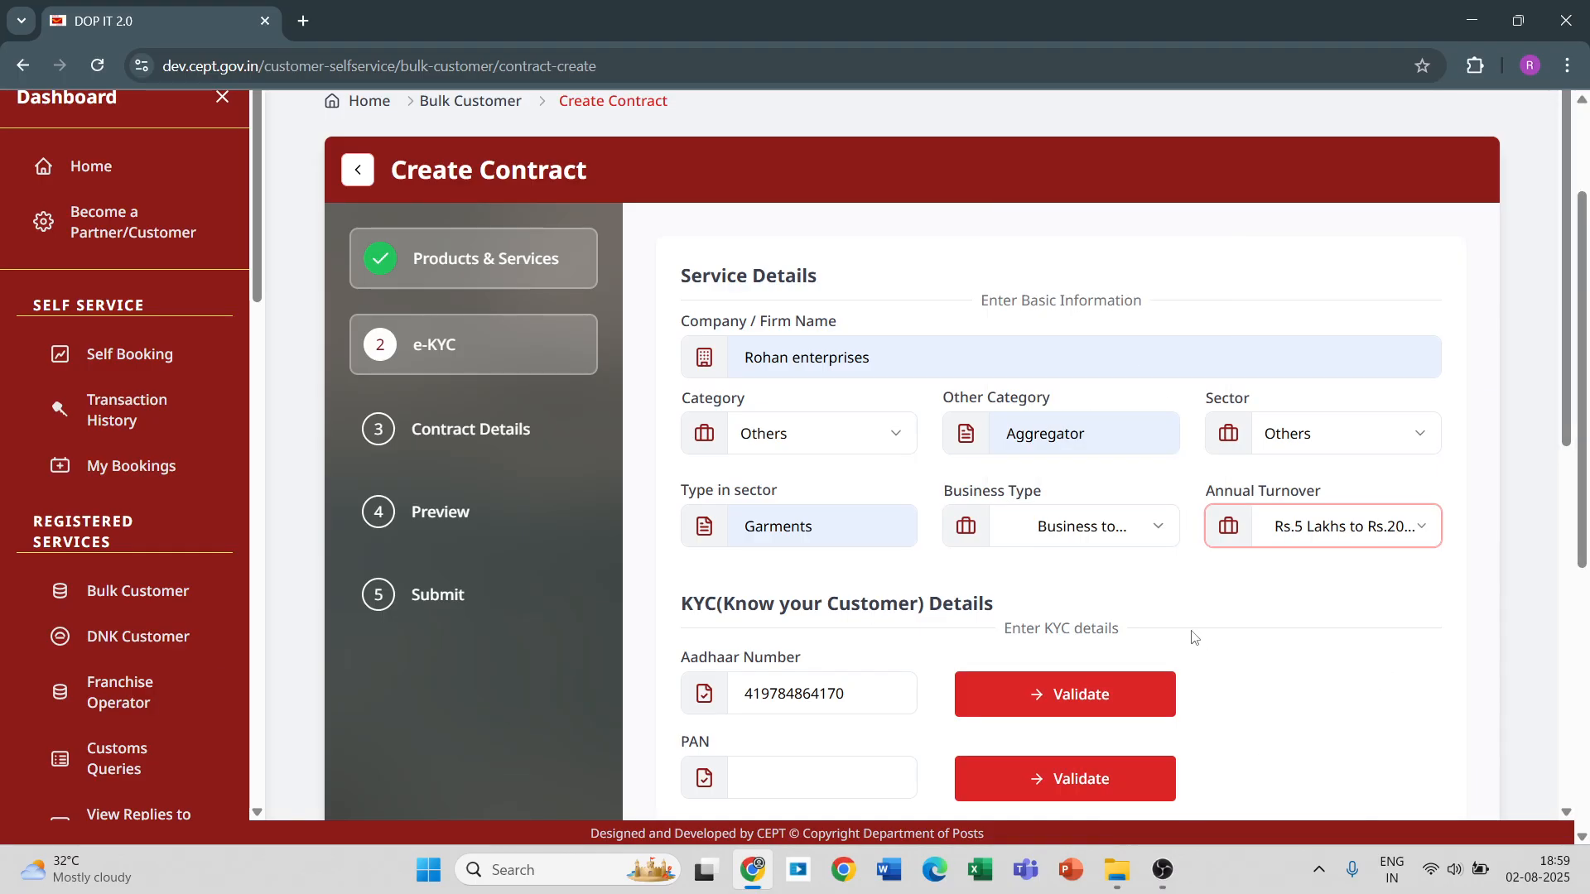
# Validate the Aadhaar number, then fill in the PAN with the first saved suggestion and validate it.
pyautogui.scroll(-1, 1160, 613)
pyautogui.scroll(-2, 1147, 602)
pyautogui.click(1068, 489)
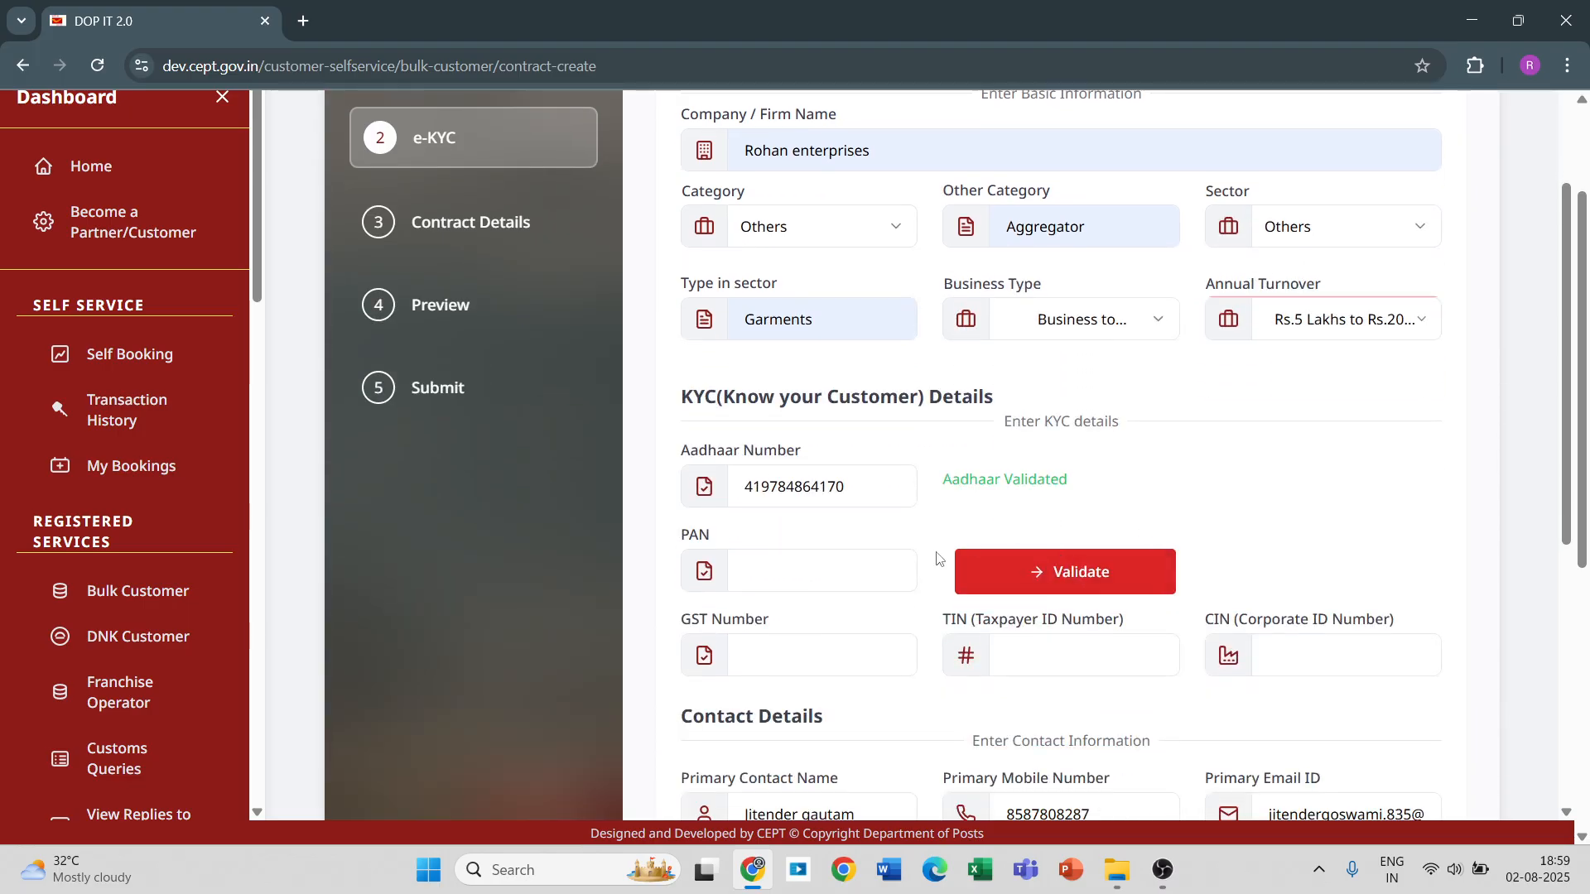
pyautogui.click(795, 570)
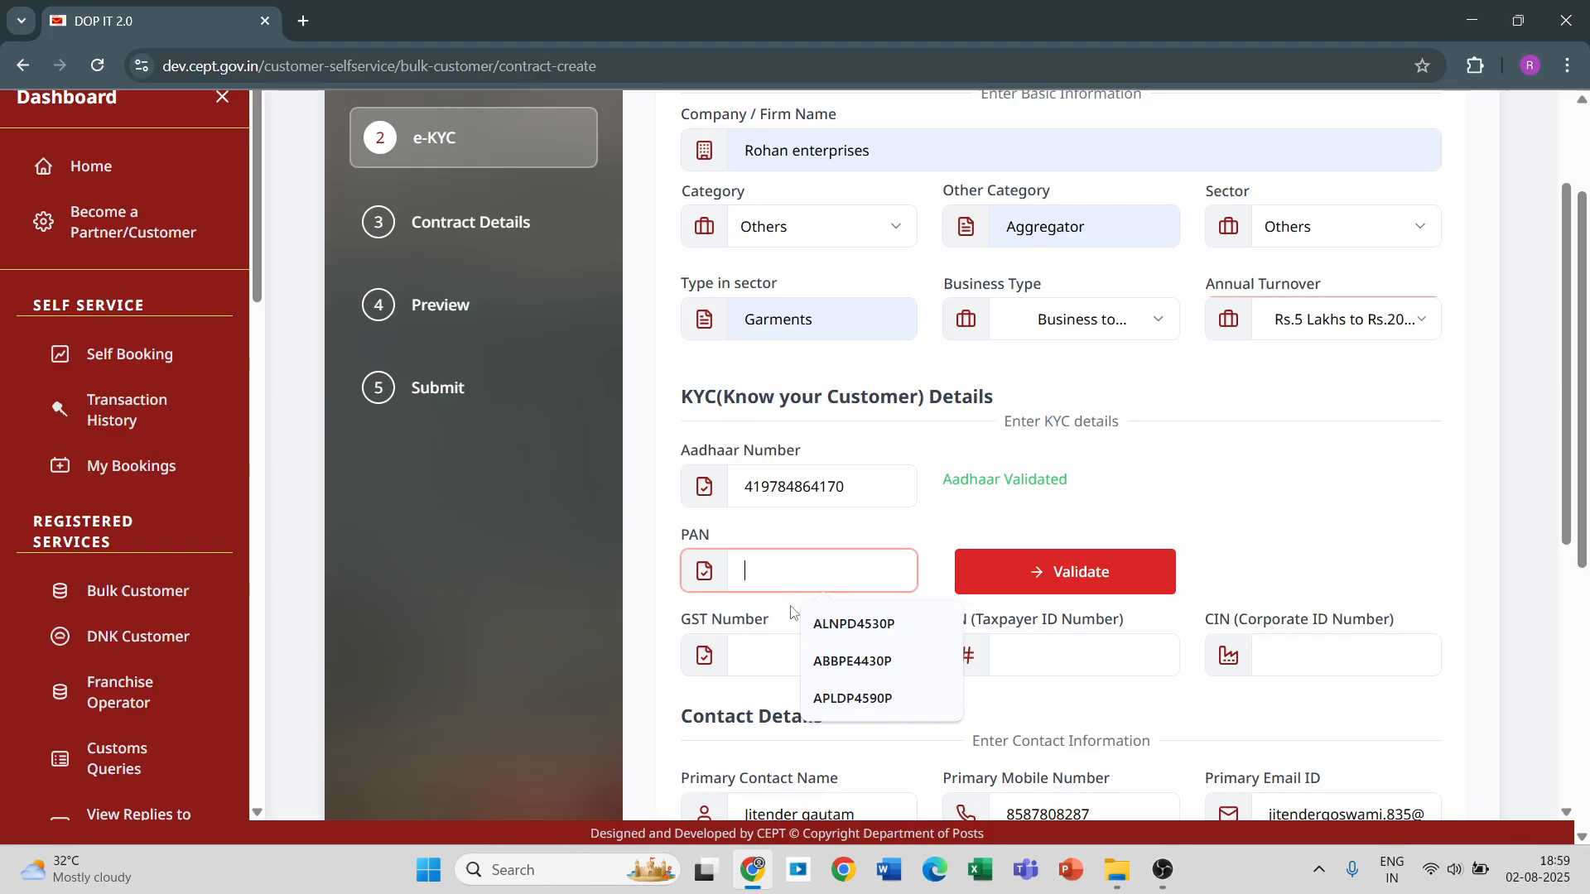
pyautogui.click(820, 629)
pyautogui.click(1100, 570)
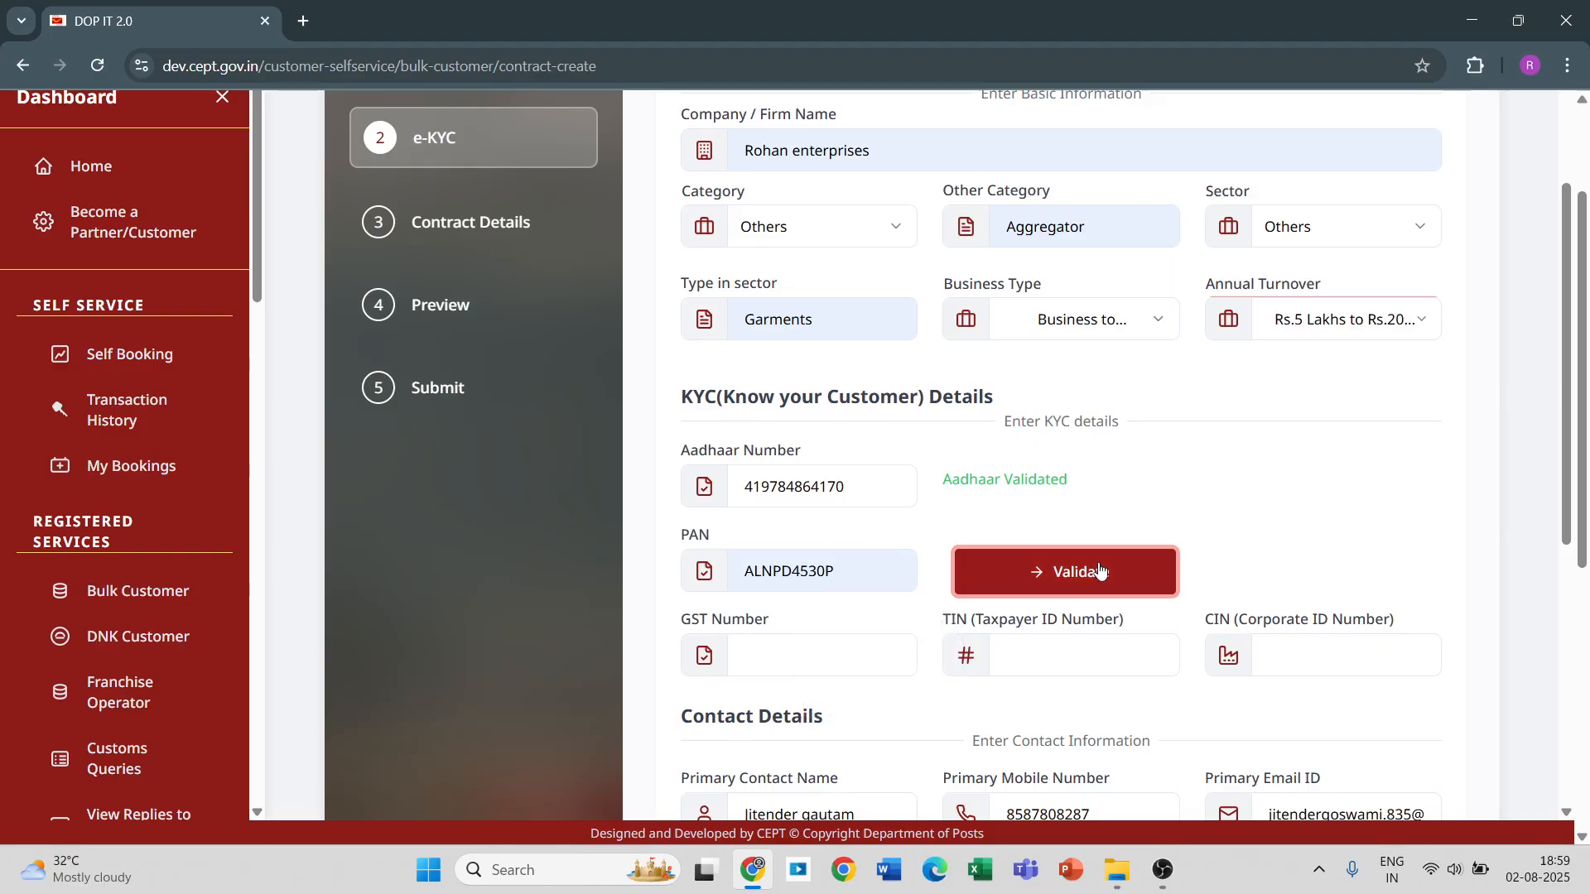
# Leave the GST number blank and save the e-KYC stage to continue to Contract Details.
pyautogui.scroll(-4, 1093, 563)
pyautogui.click(847, 358)
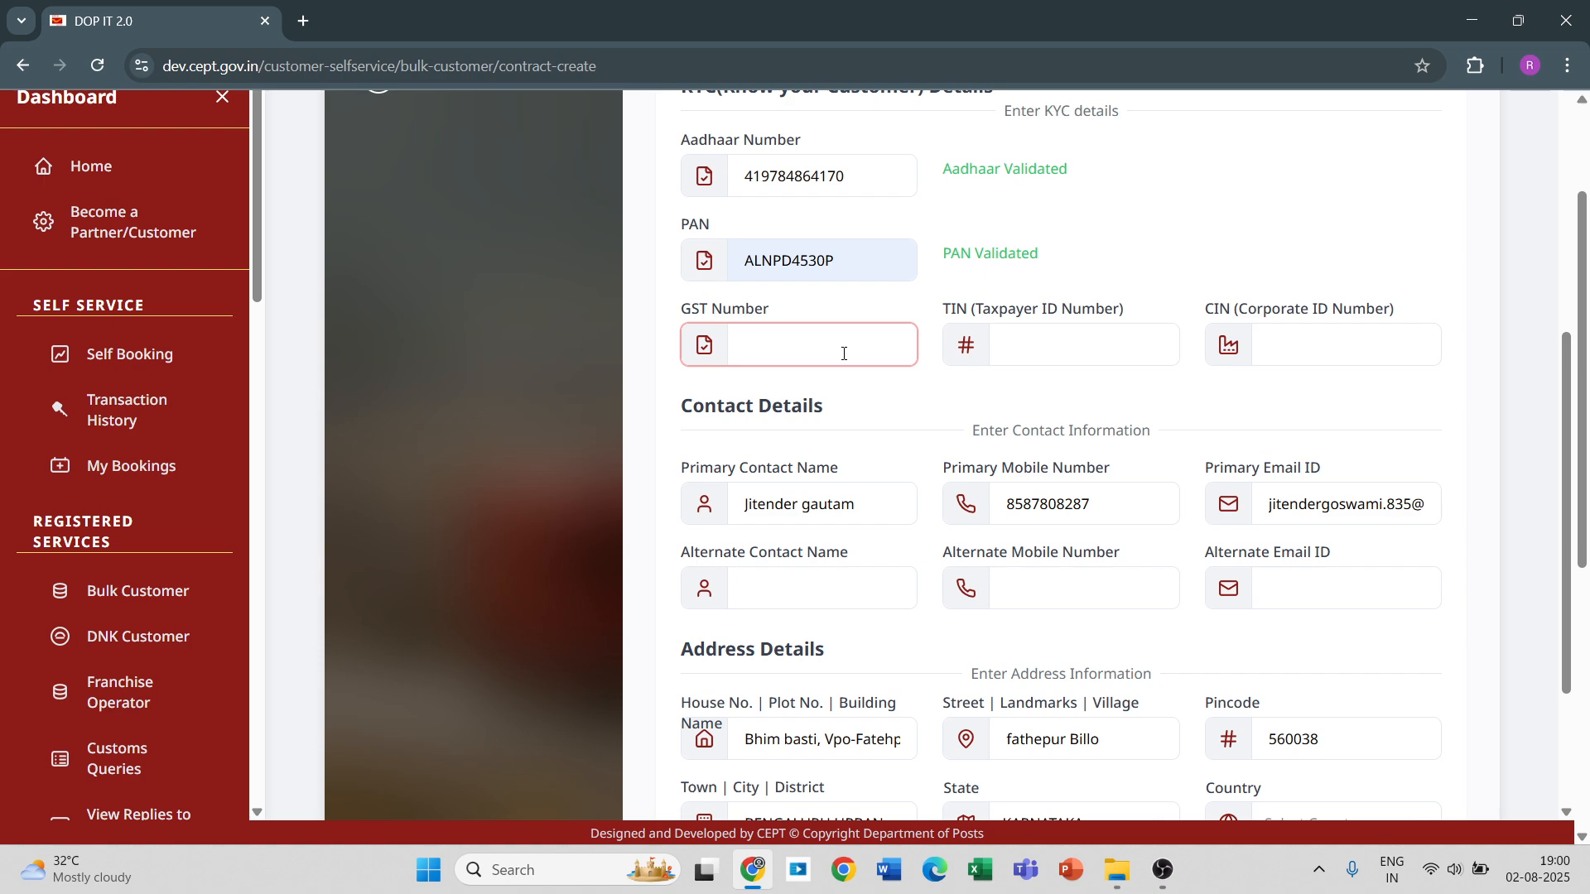
pyautogui.scroll(-3, 844, 354)
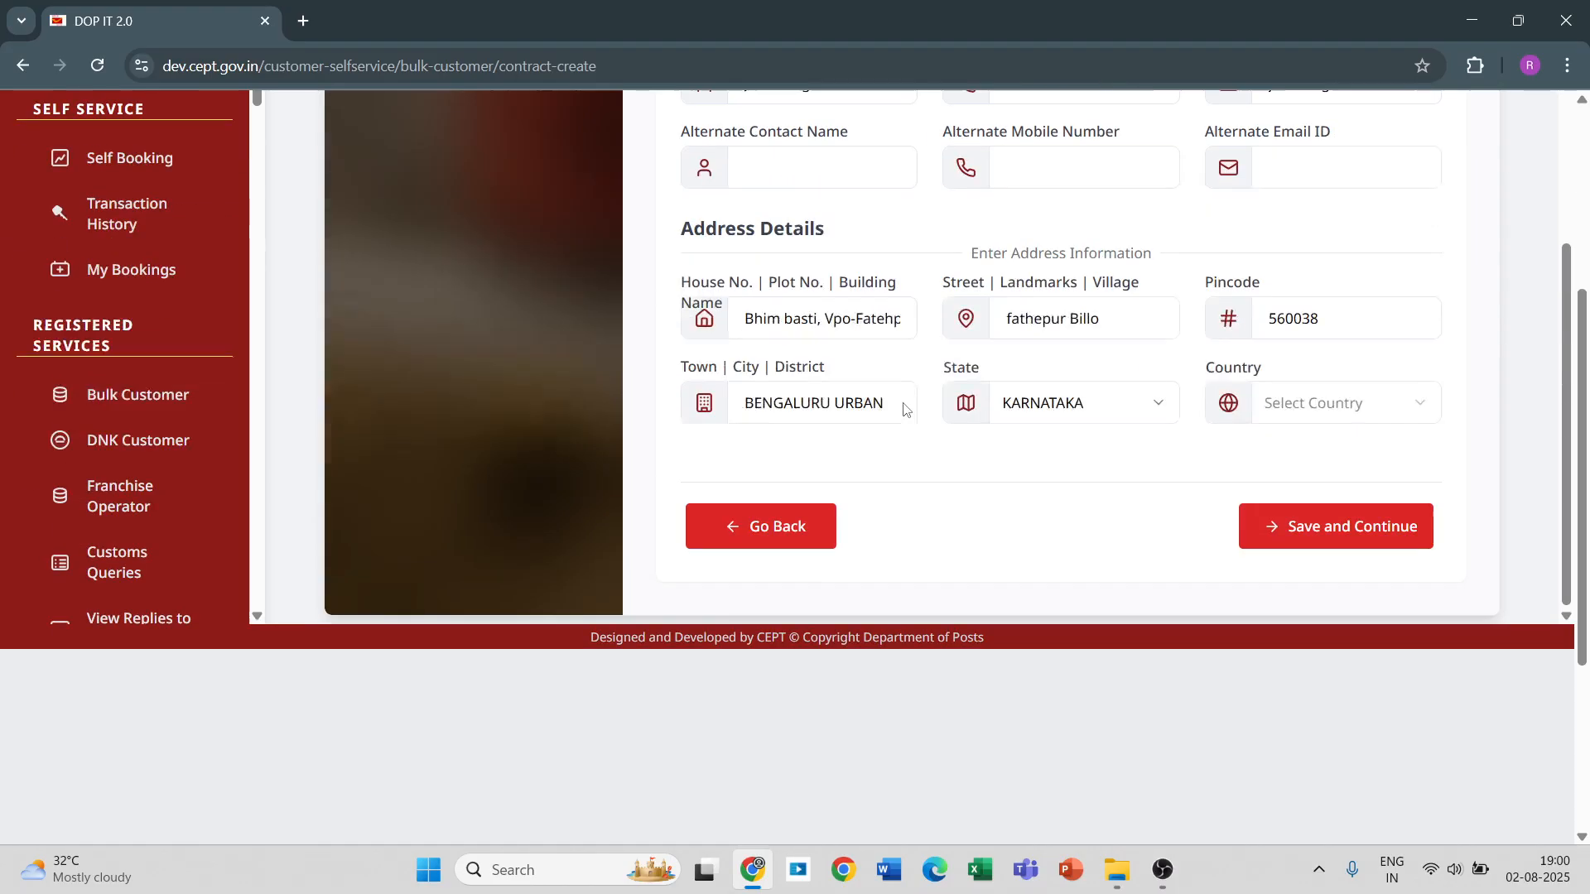
pyautogui.scroll(-3, 911, 408)
pyautogui.click(1392, 526)
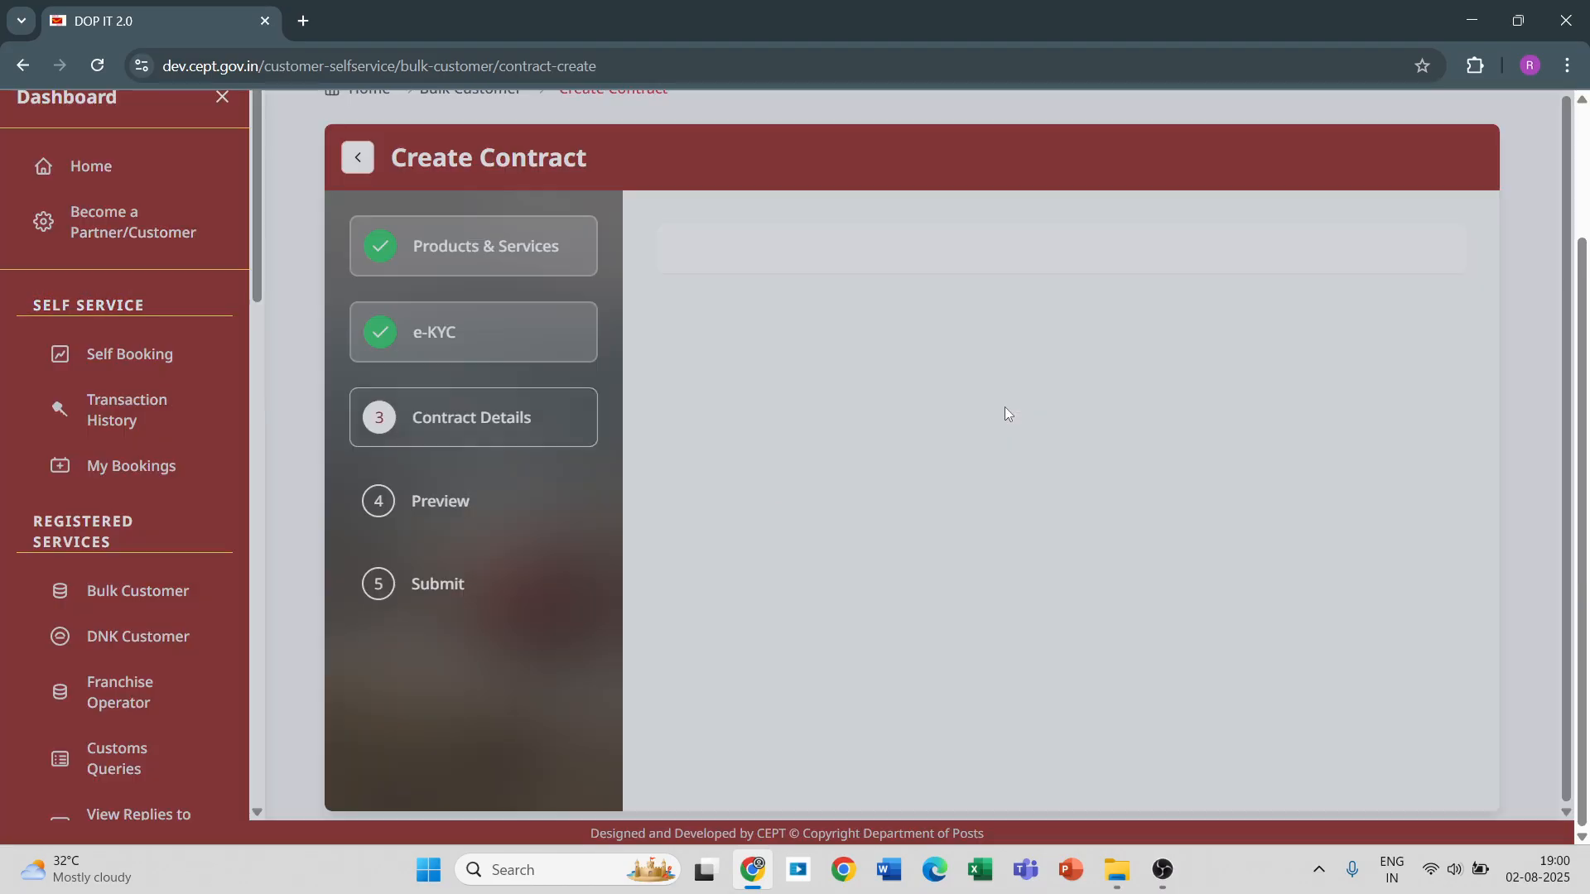
# Set the contract type to Advance, the monthly business to 50000 and the e-Commerce option to No.
pyautogui.scroll(2, 1004, 400)
pyautogui.scroll(8, 1002, 400)
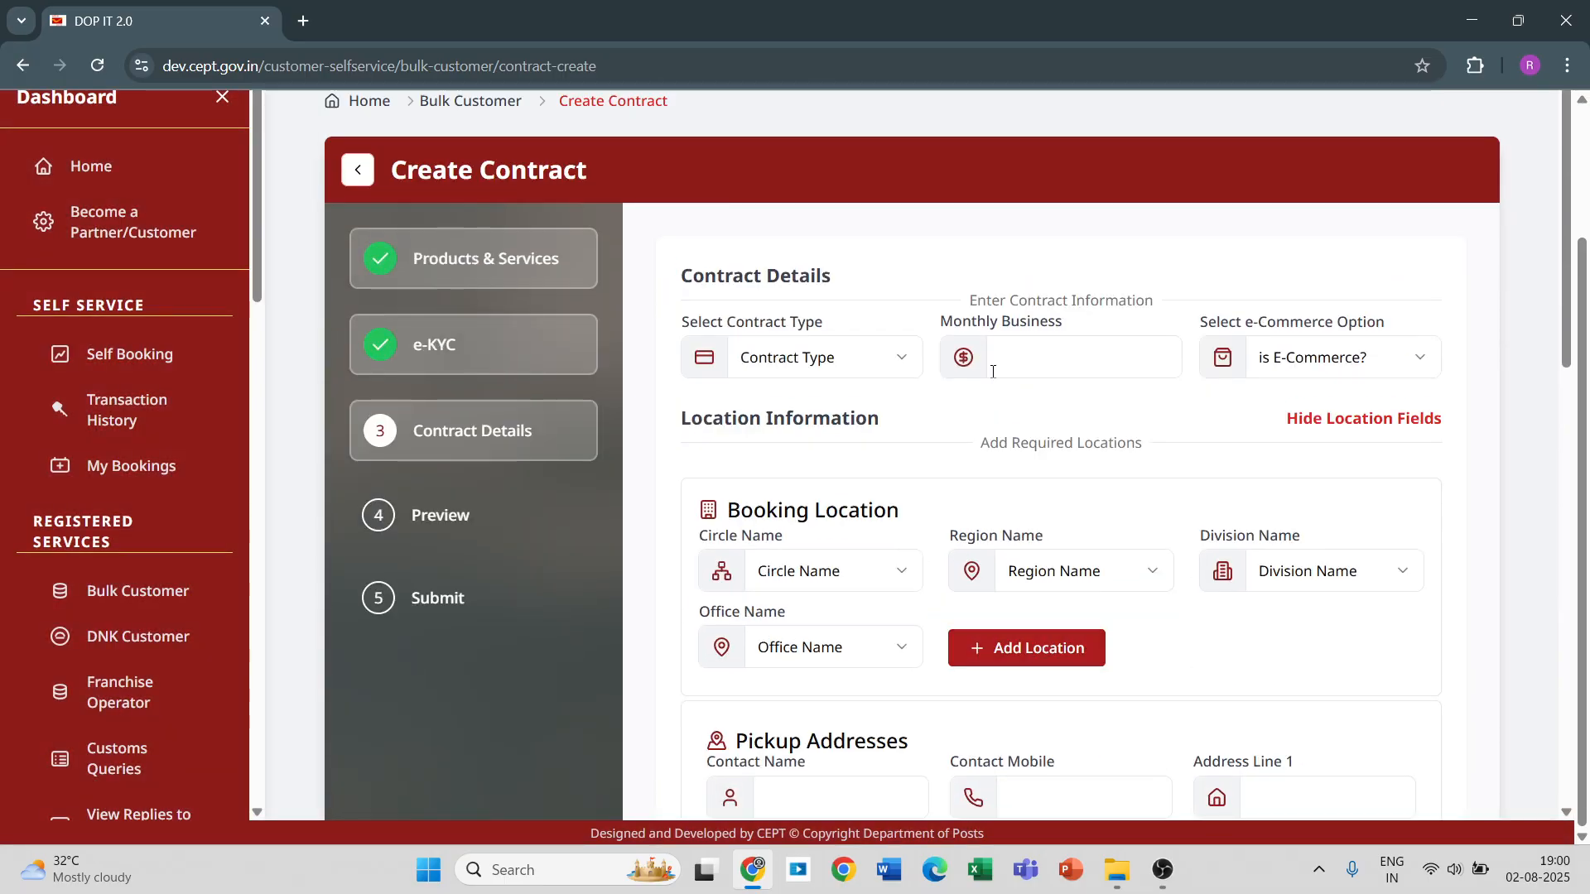
pyautogui.click(905, 364)
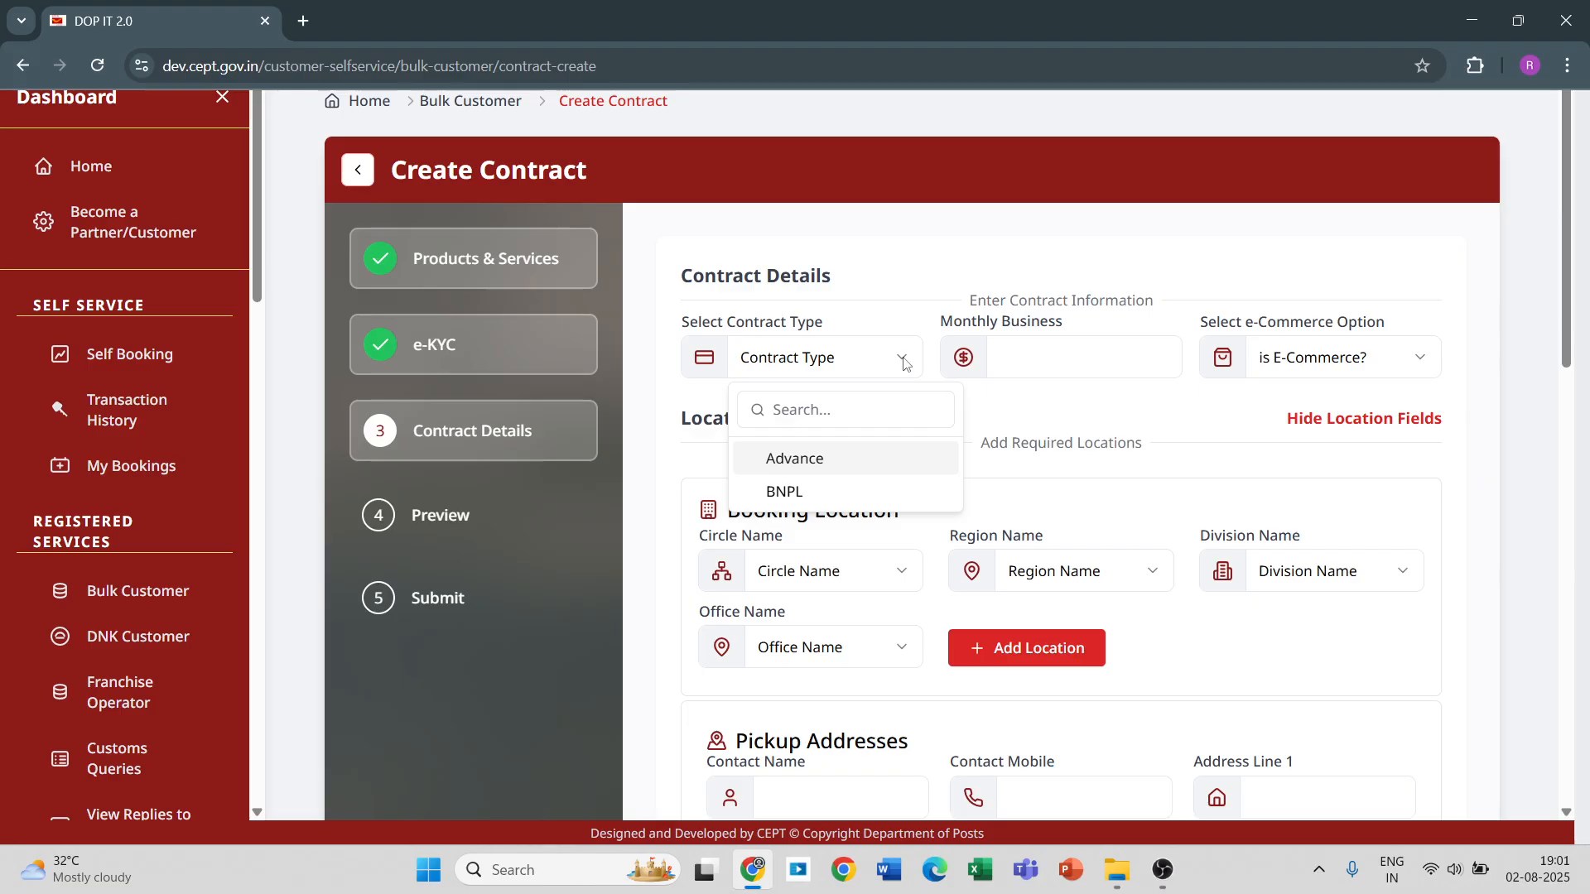
pyautogui.click(780, 461)
pyautogui.click(1061, 361)
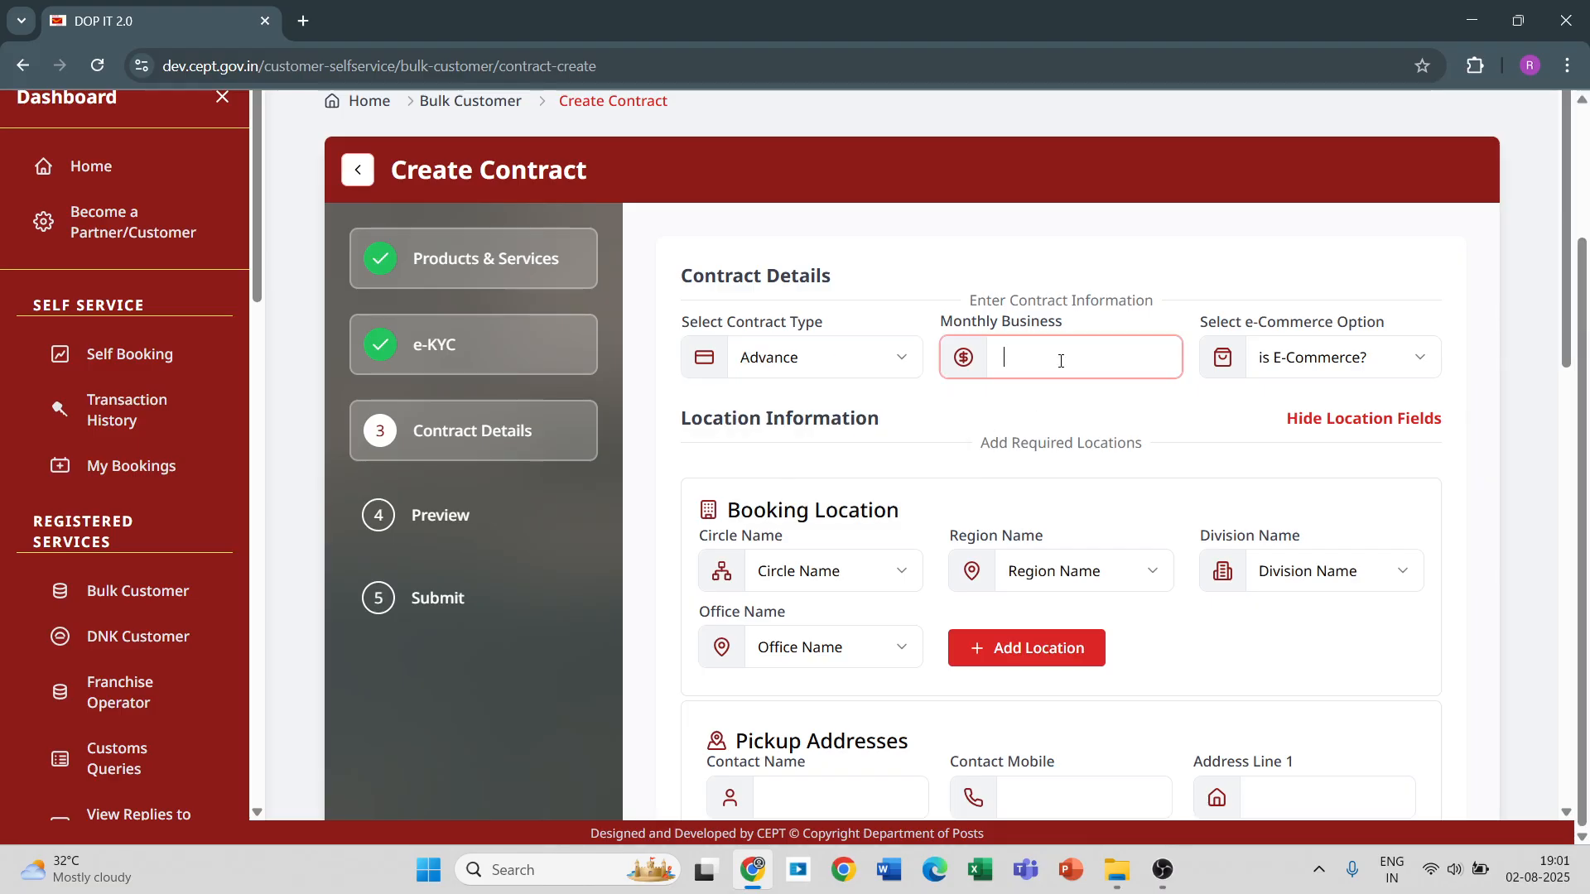
pyautogui.write('50000')
pyautogui.click(1419, 358)
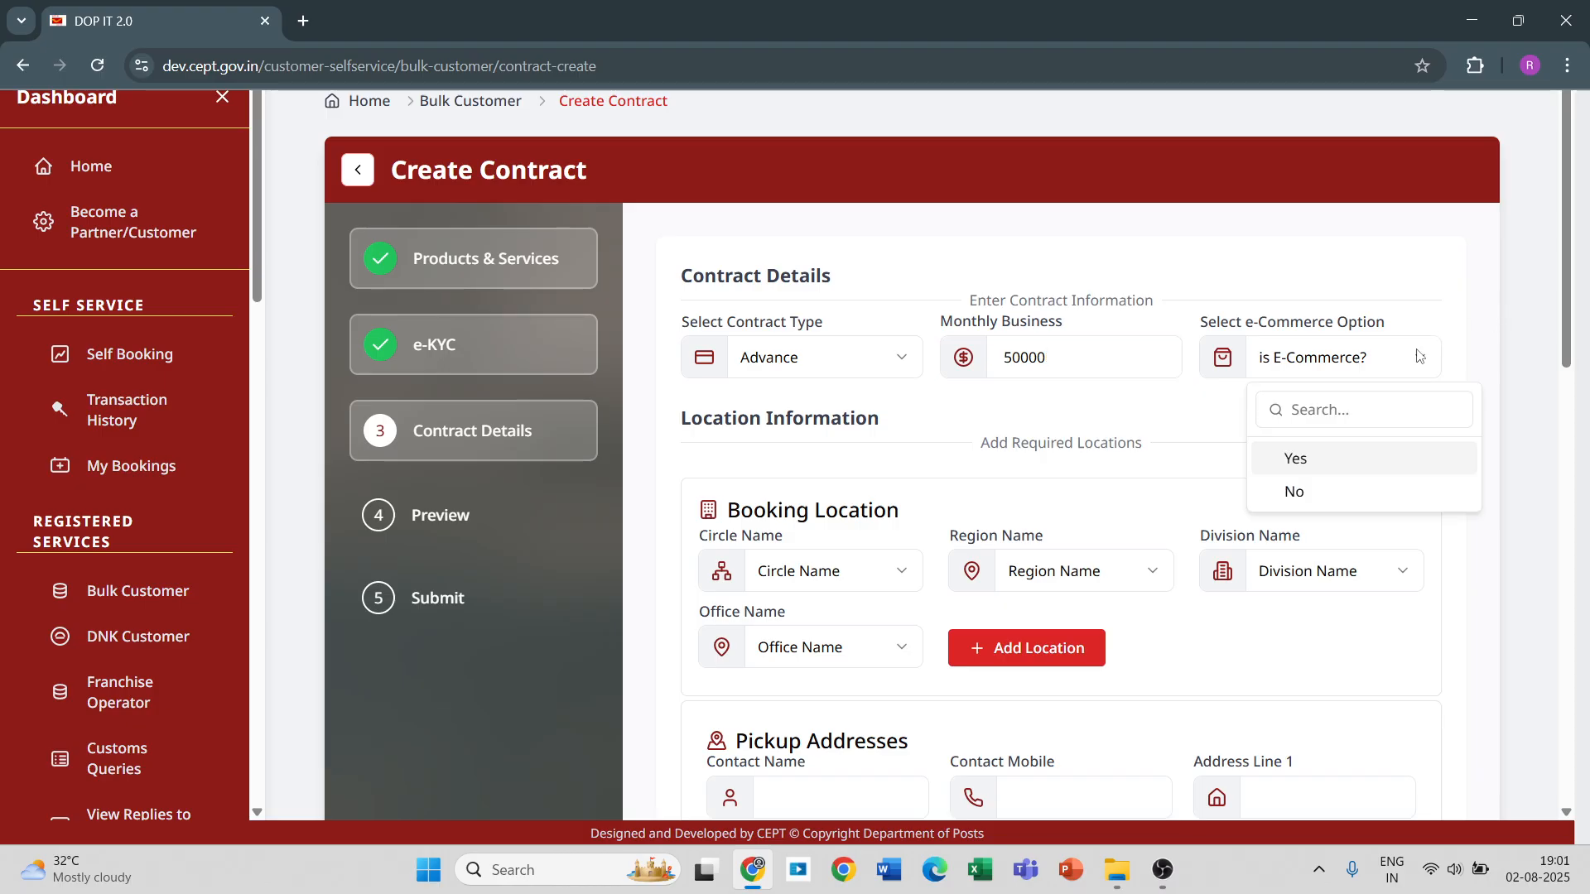
pyautogui.click(1296, 489)
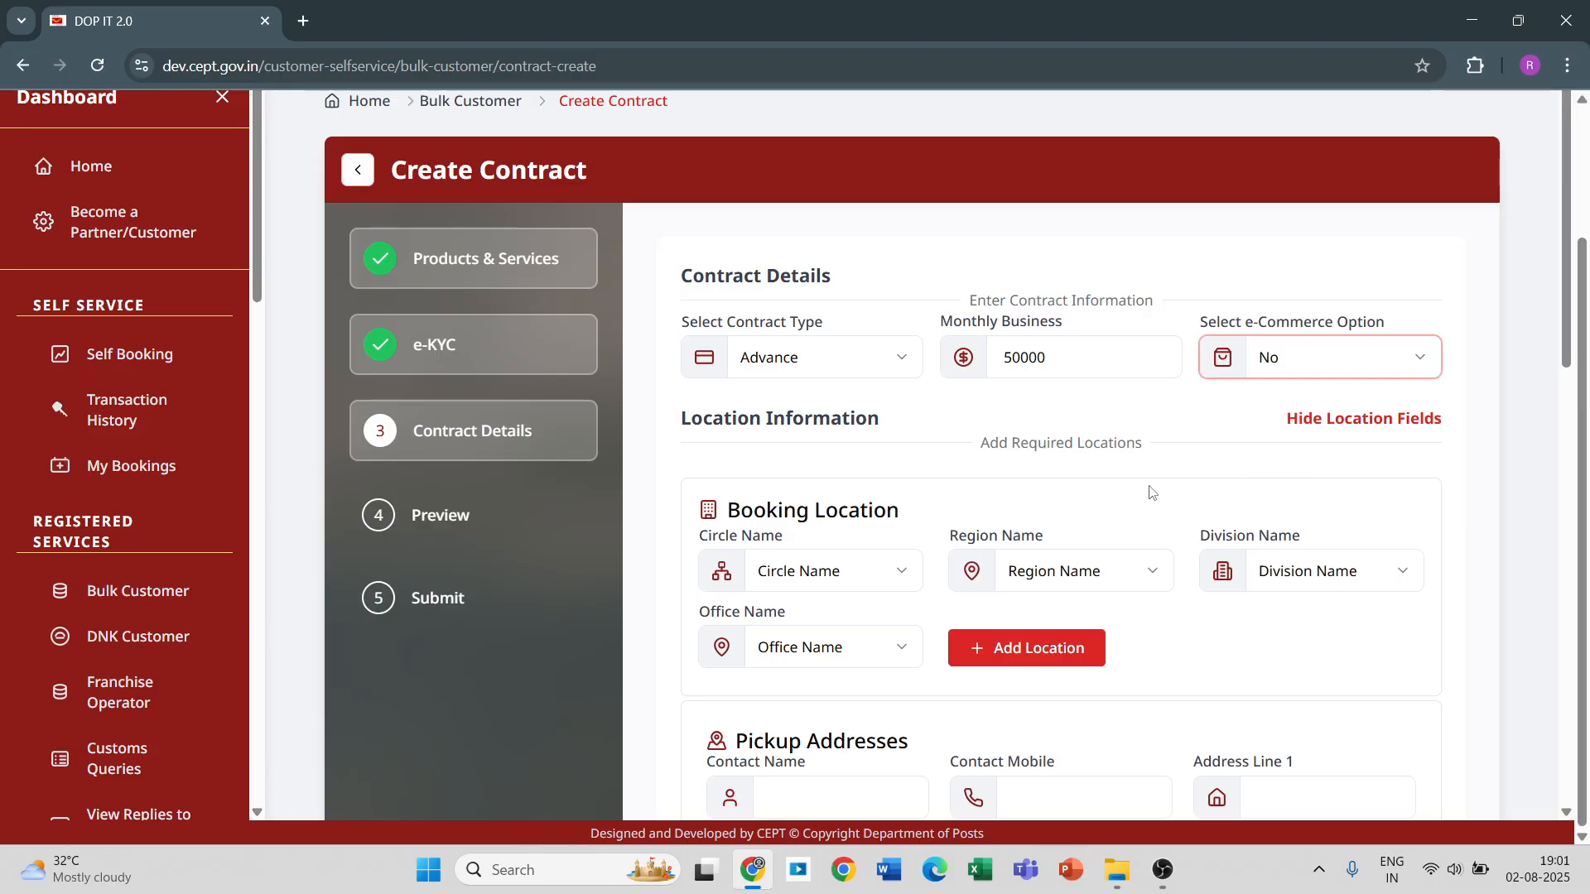
# Choose Karnataka Circle and Bengaluru HQ Region for the first booking location.
pyautogui.click(901, 581)
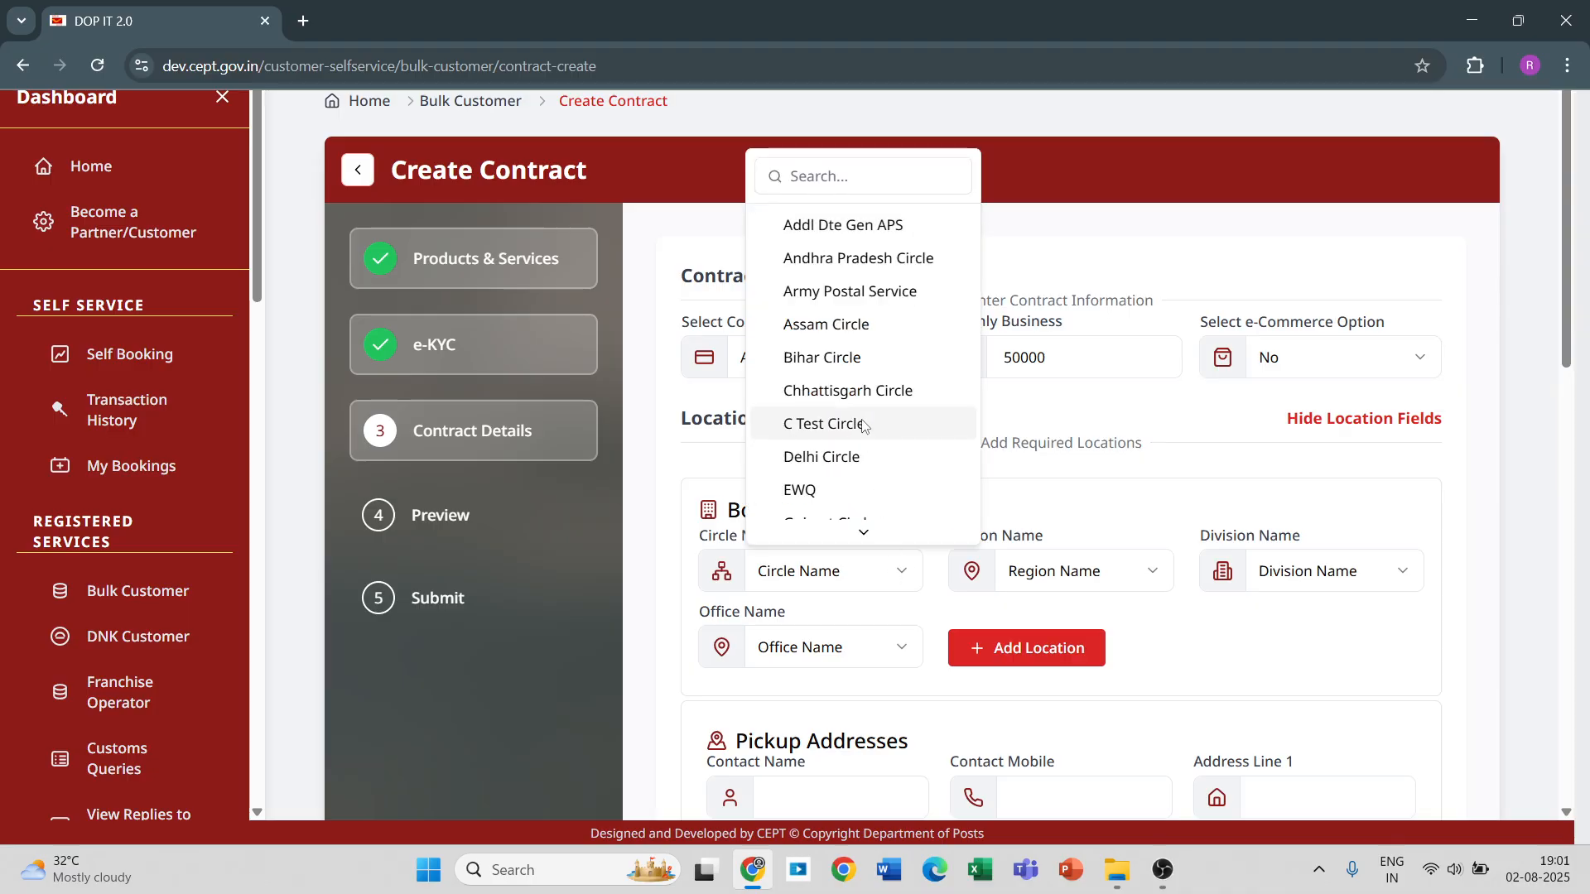
pyautogui.scroll(-4, 862, 426)
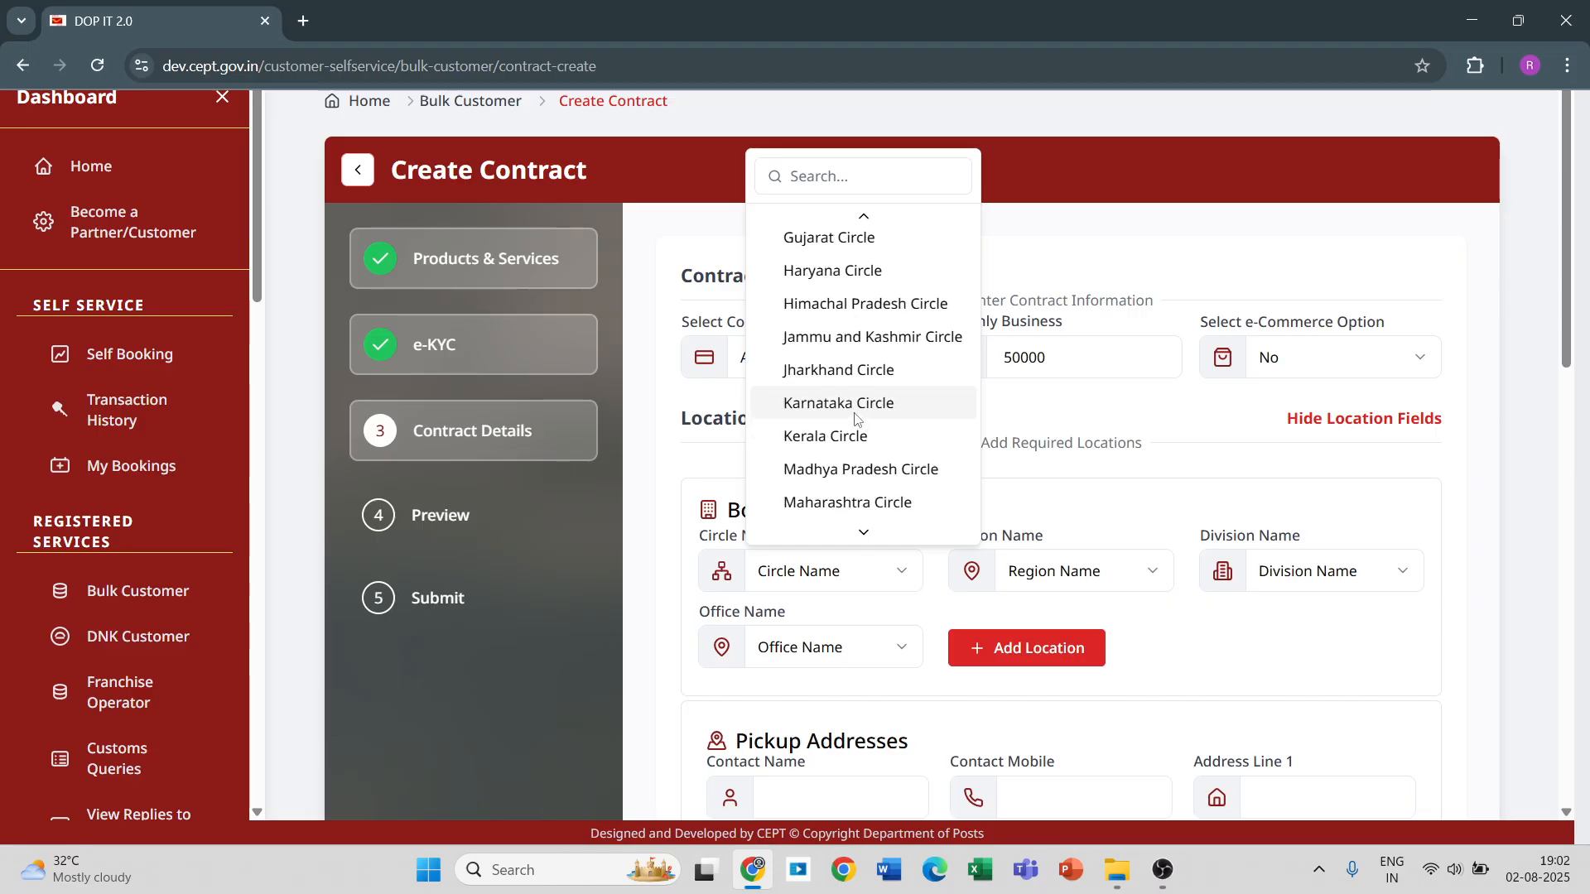
pyautogui.click(854, 414)
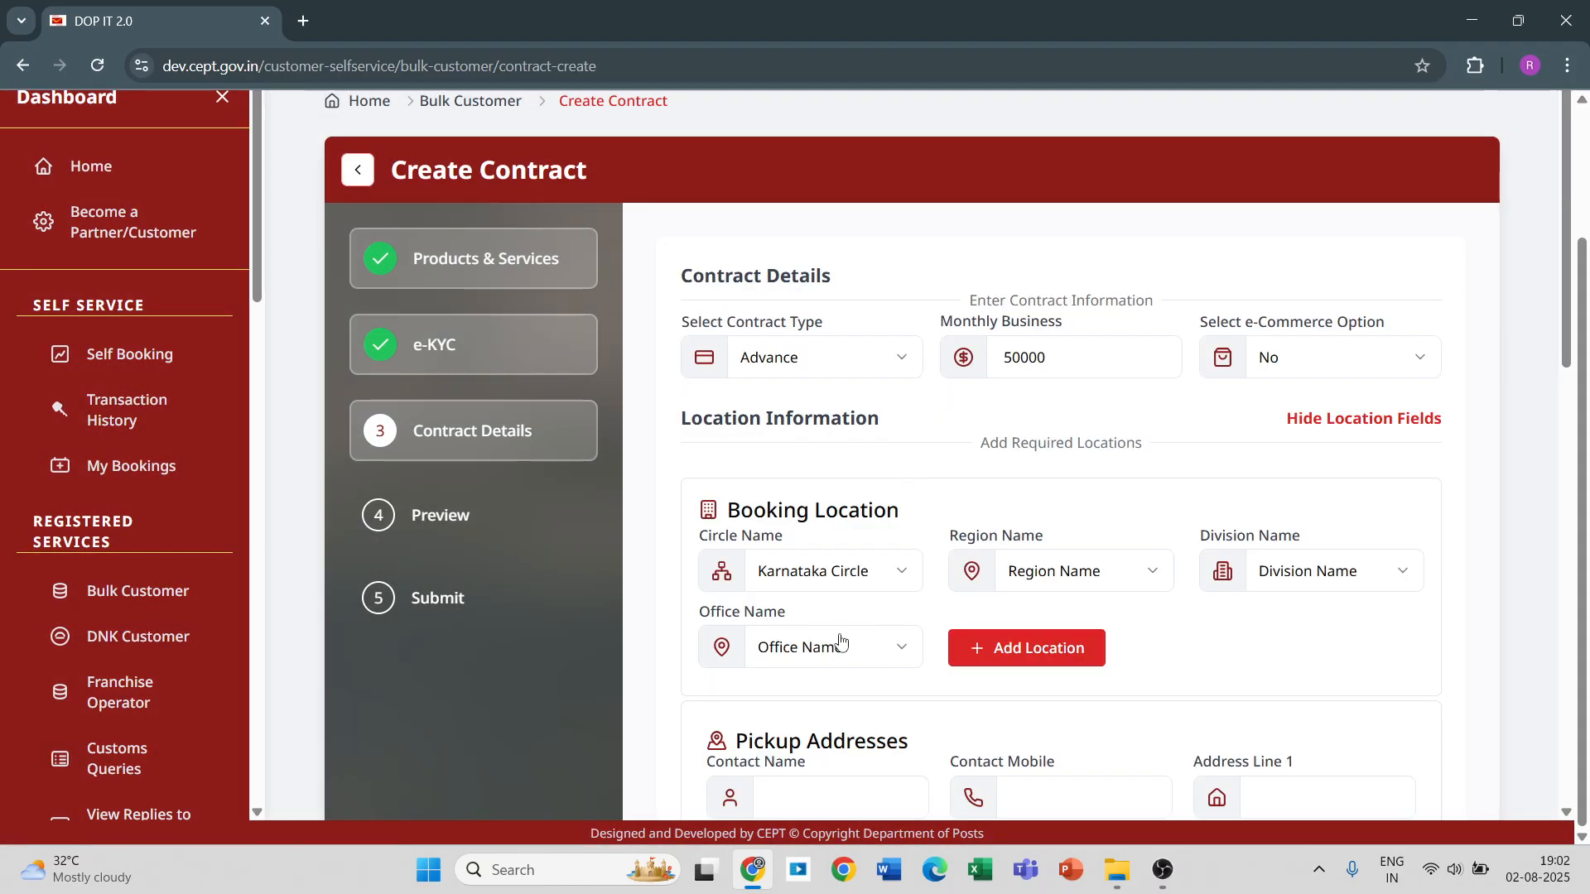
pyautogui.click(1081, 574)
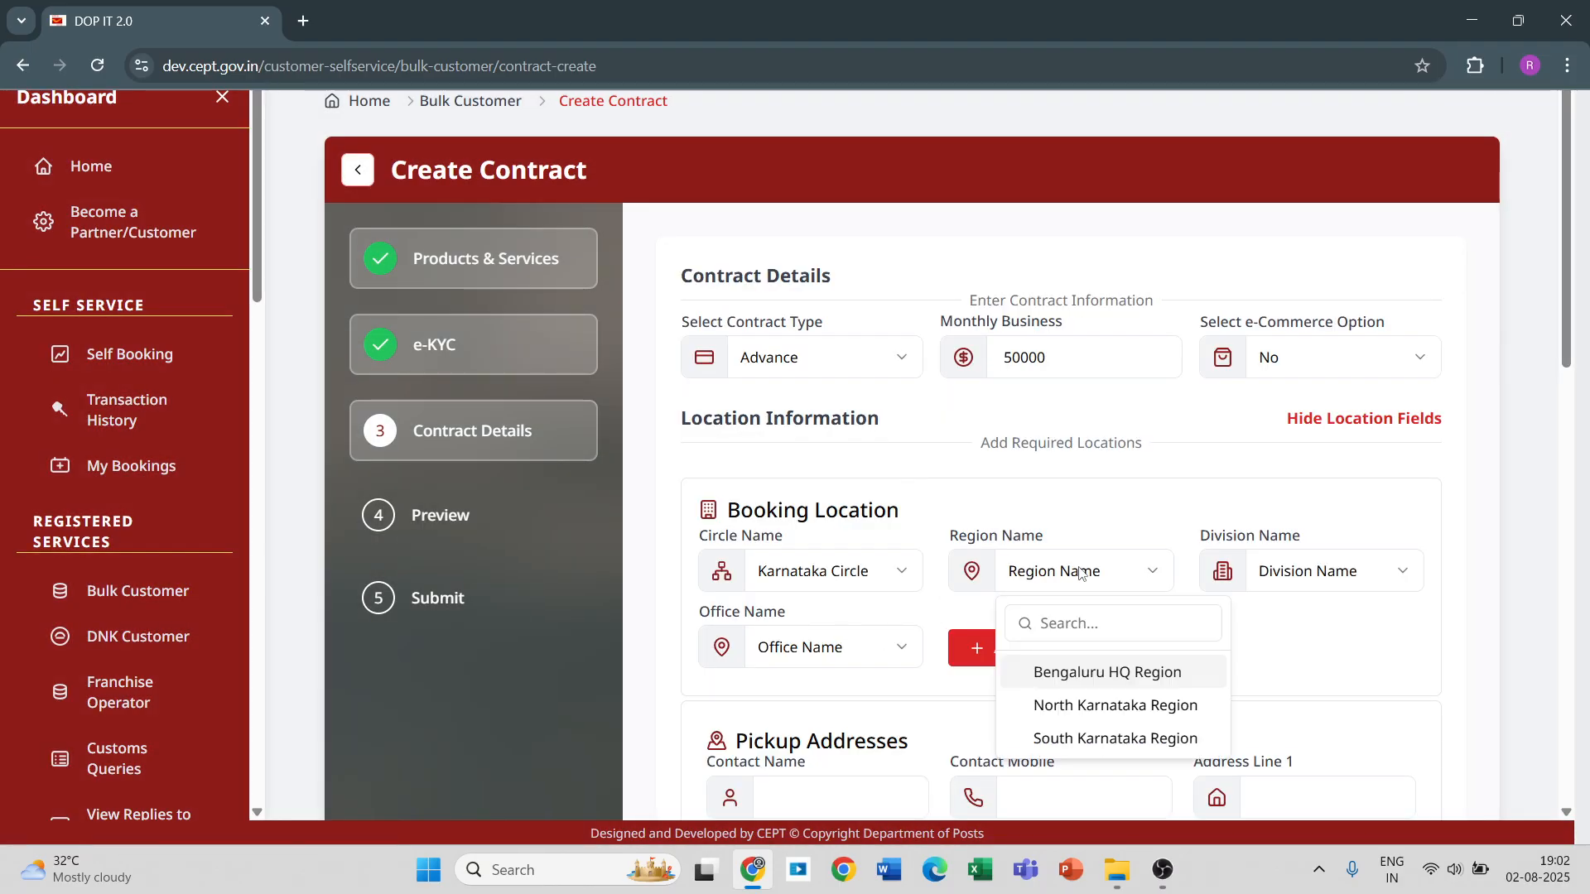
pyautogui.click(1091, 677)
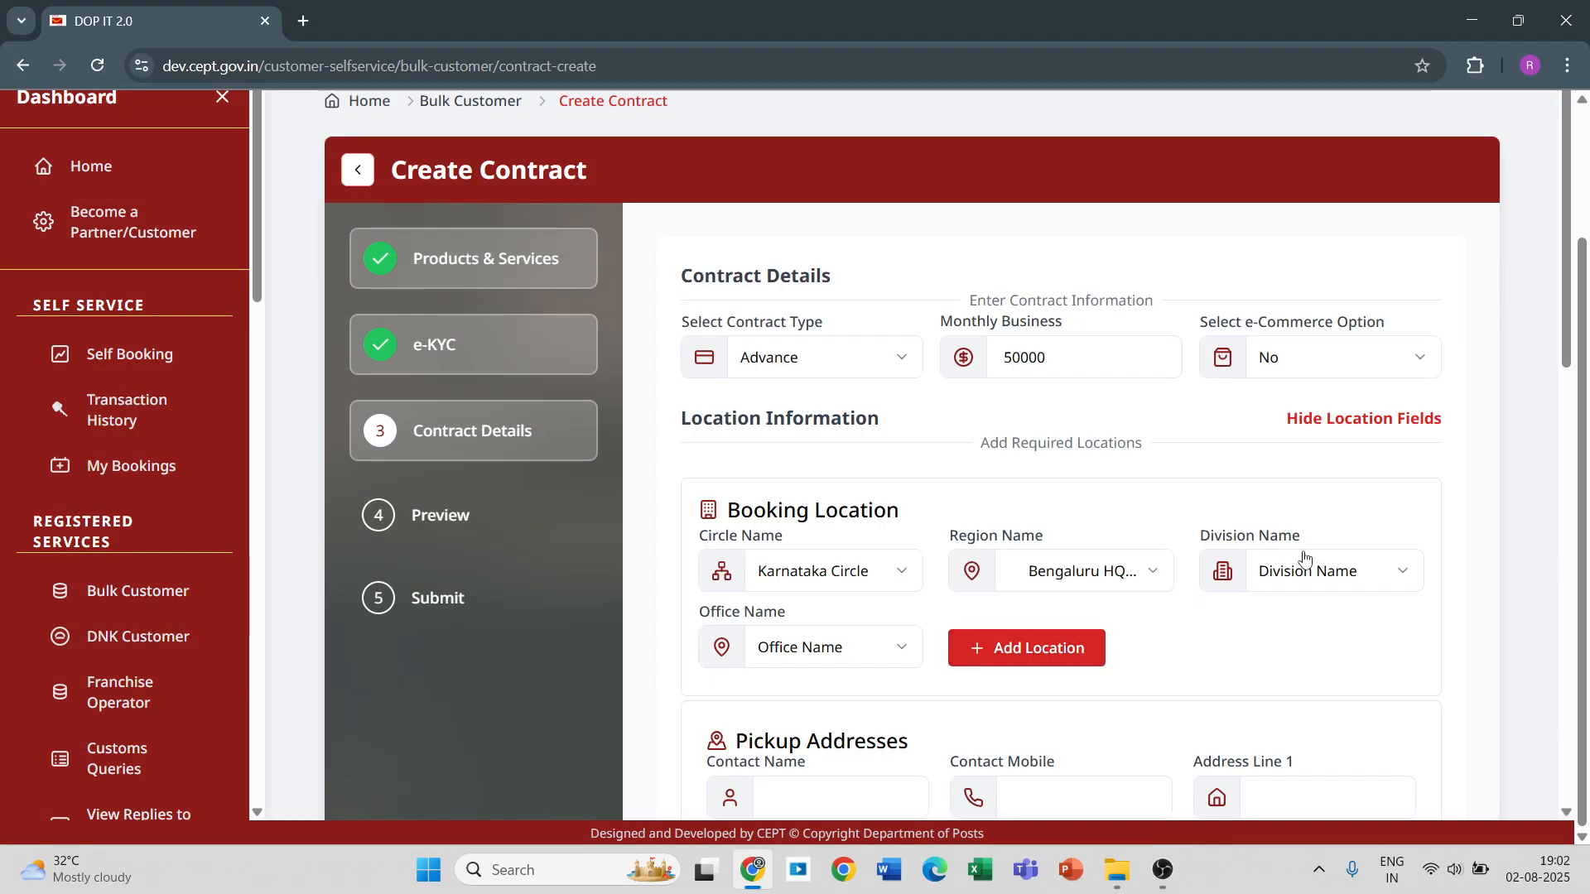
# Choose Bengaluru East Division and the Air Force Hospital S.O office, and add this first booking location.
pyautogui.click(1313, 570)
pyautogui.click(1310, 361)
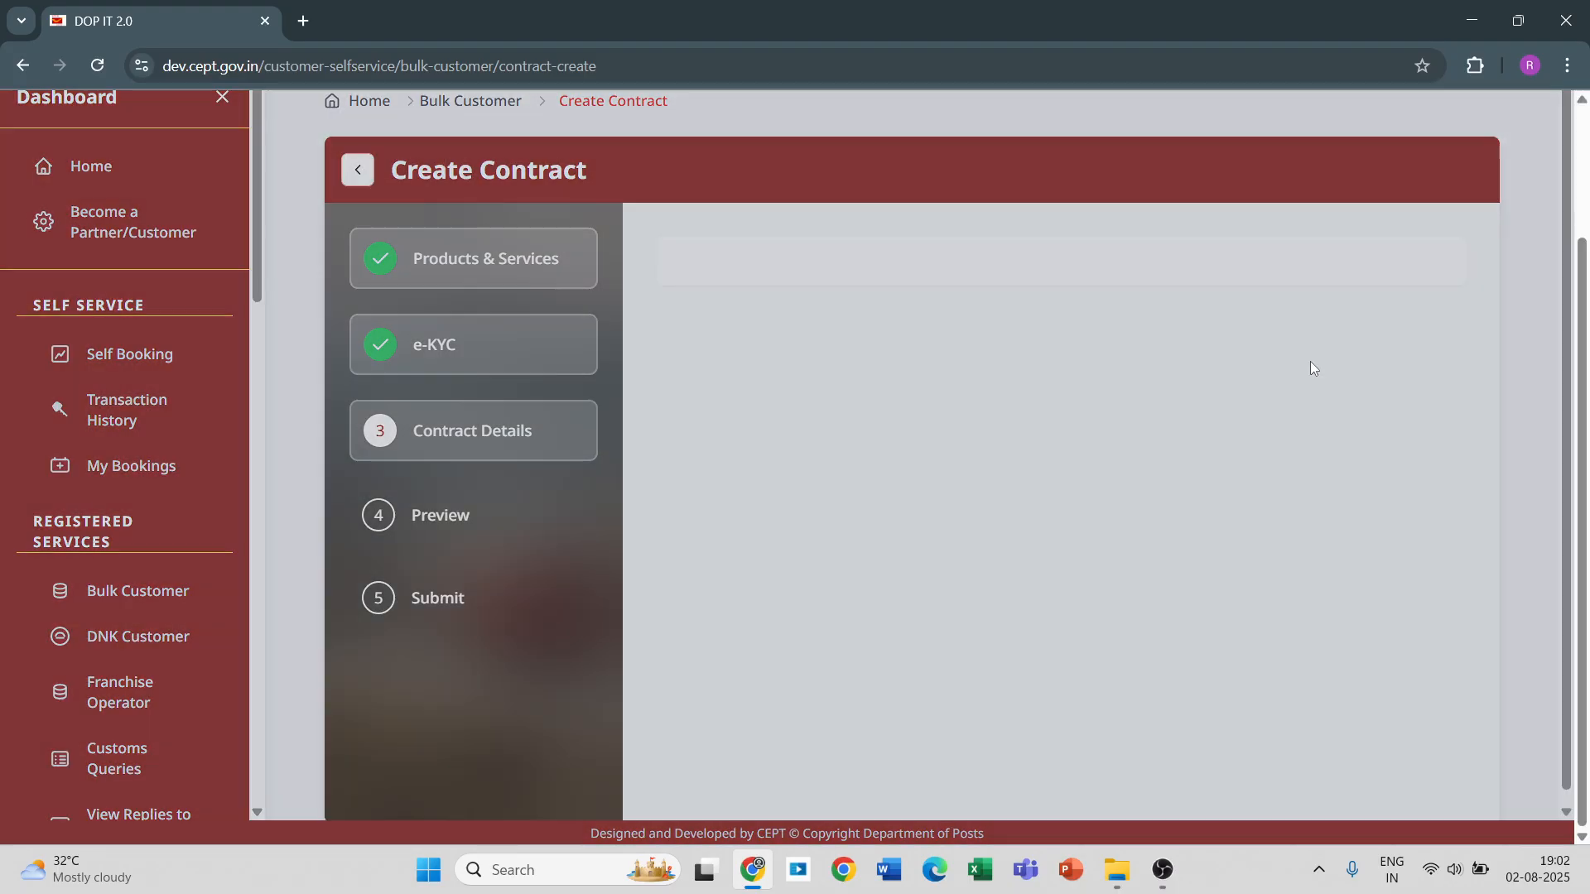
pyautogui.click(852, 658)
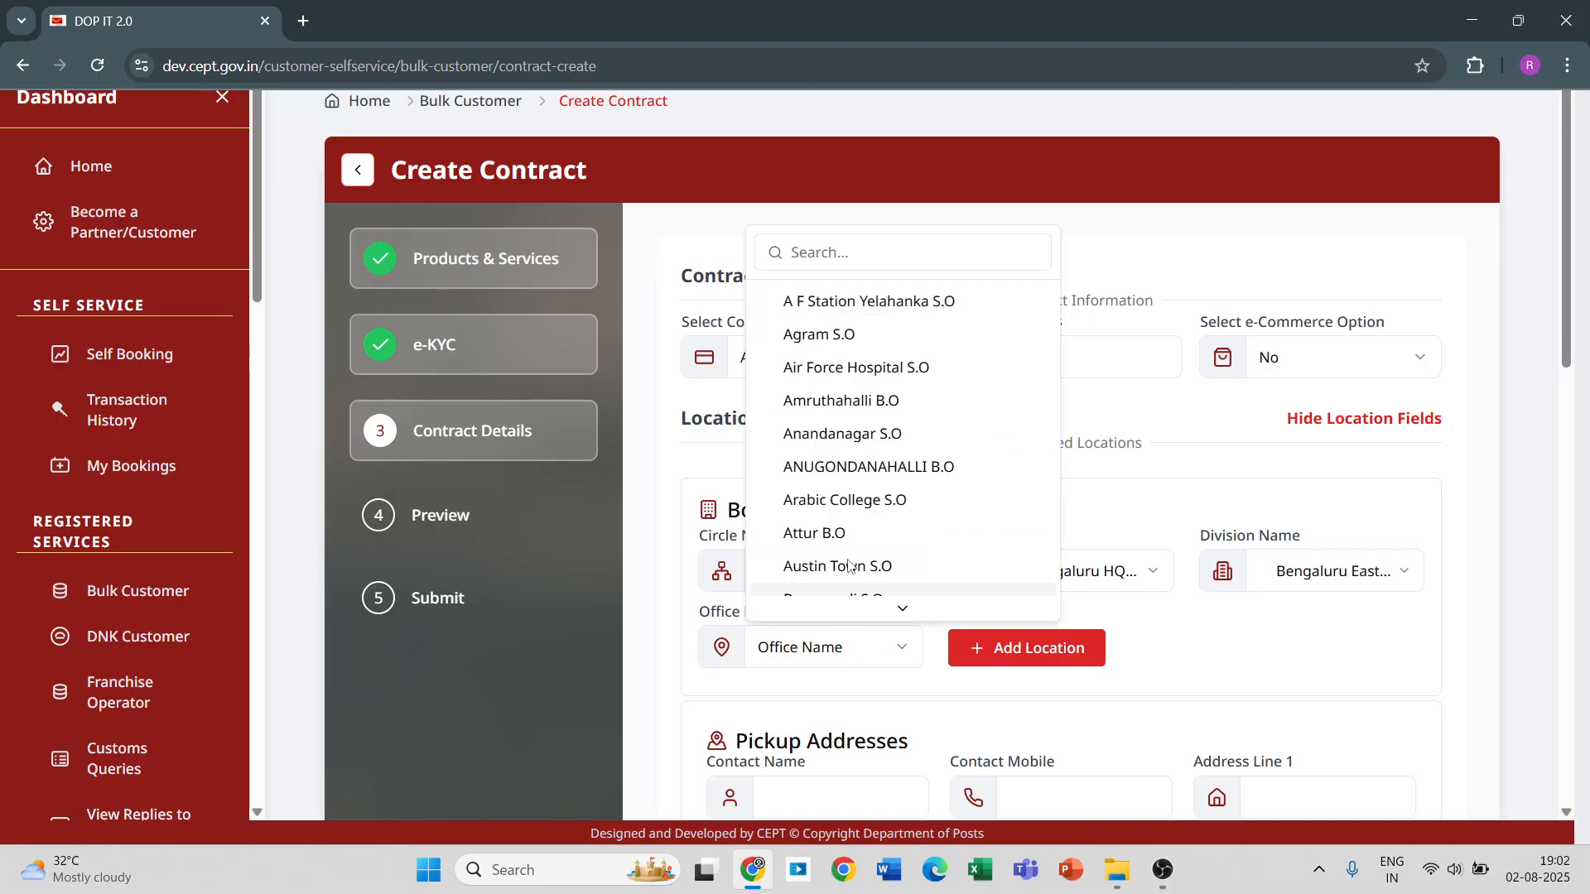
pyautogui.click(840, 361)
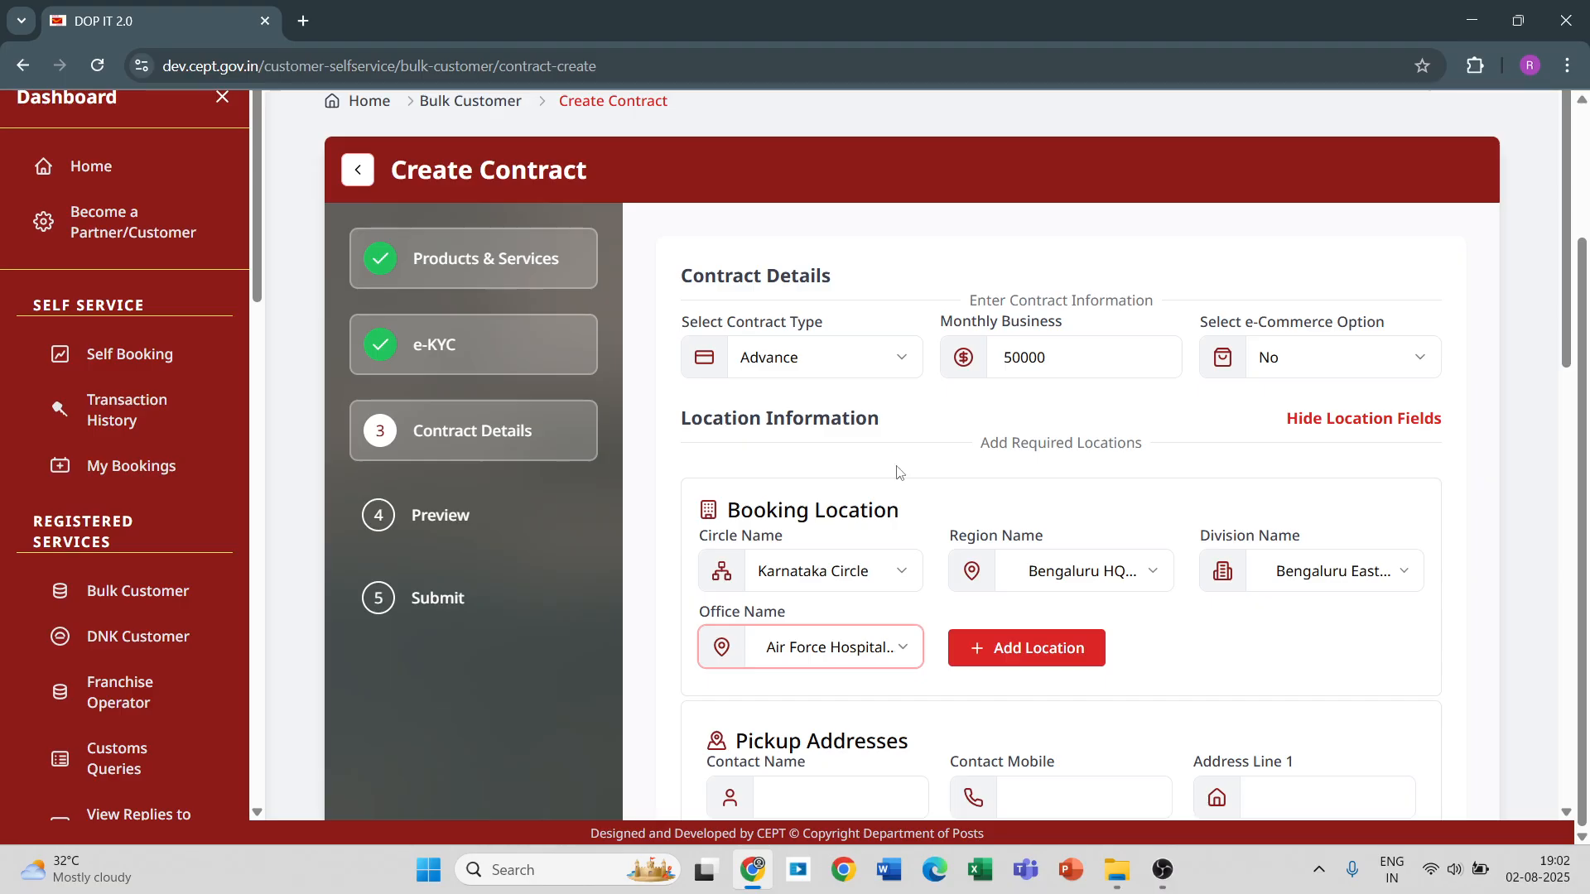
pyautogui.click(997, 650)
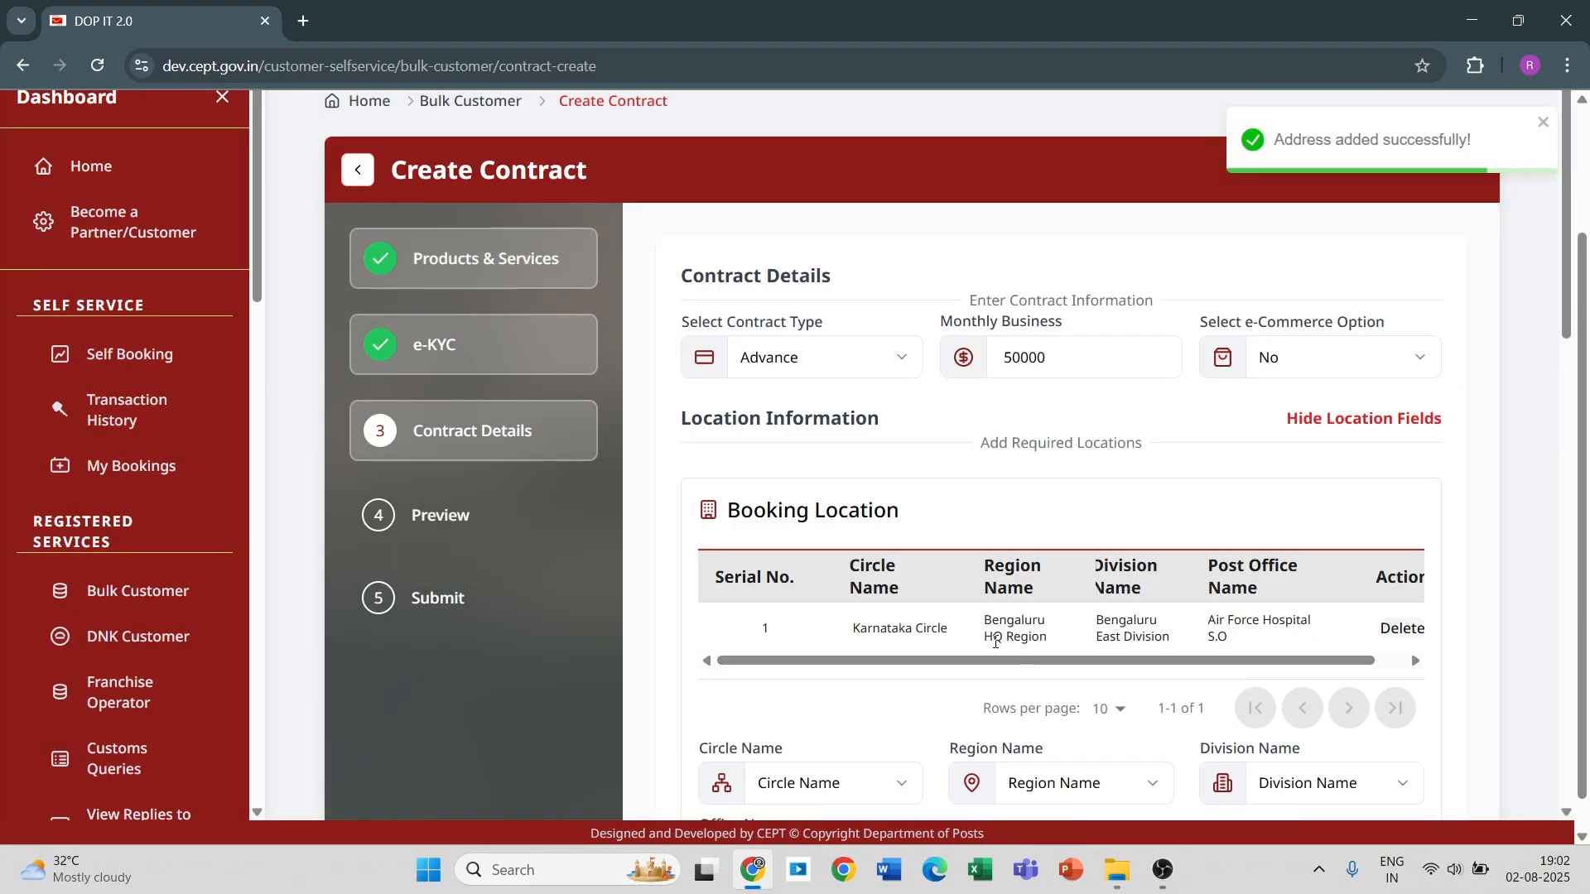
# Choose Karnataka Circle and North Karnataka Region for a second booking location.
pyautogui.scroll(-5, 897, 572)
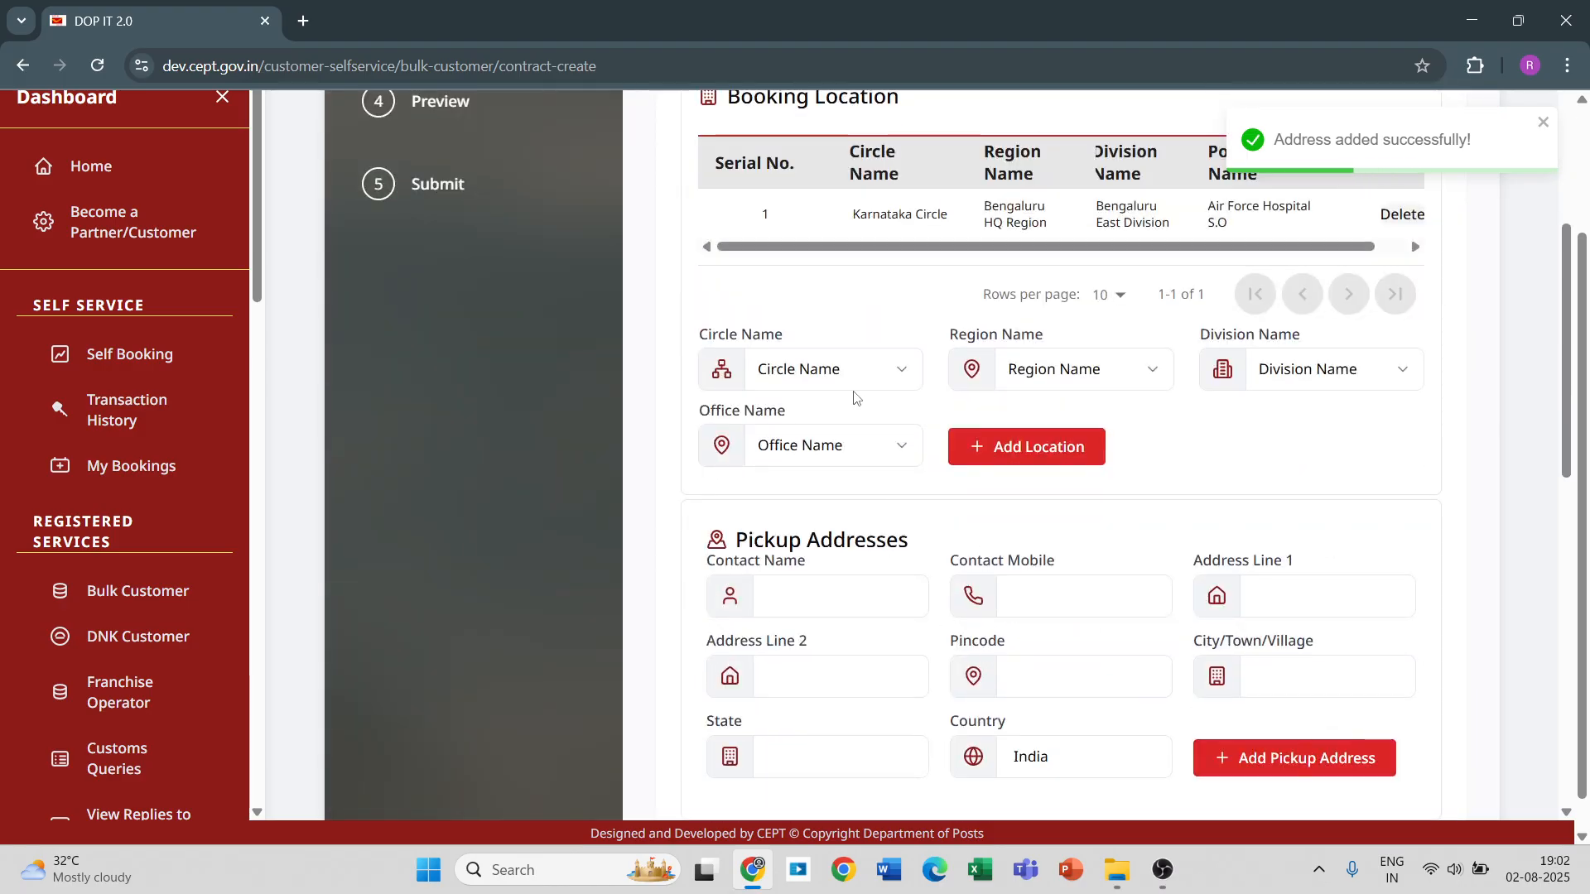
pyautogui.click(891, 379)
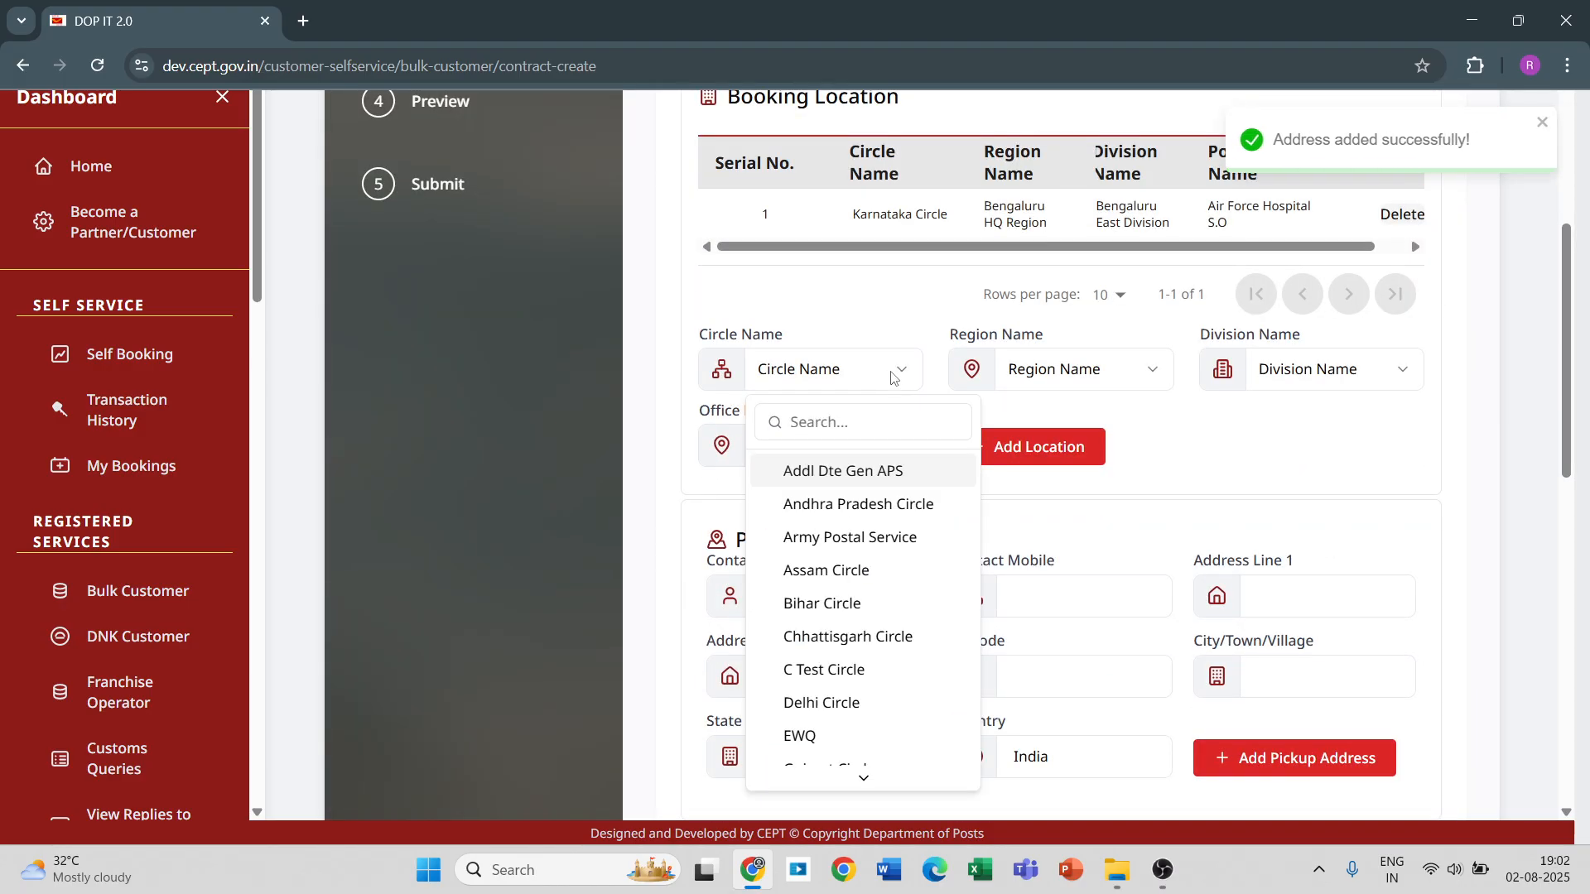
pyautogui.scroll(-1, 835, 563)
pyautogui.scroll(-3, 834, 561)
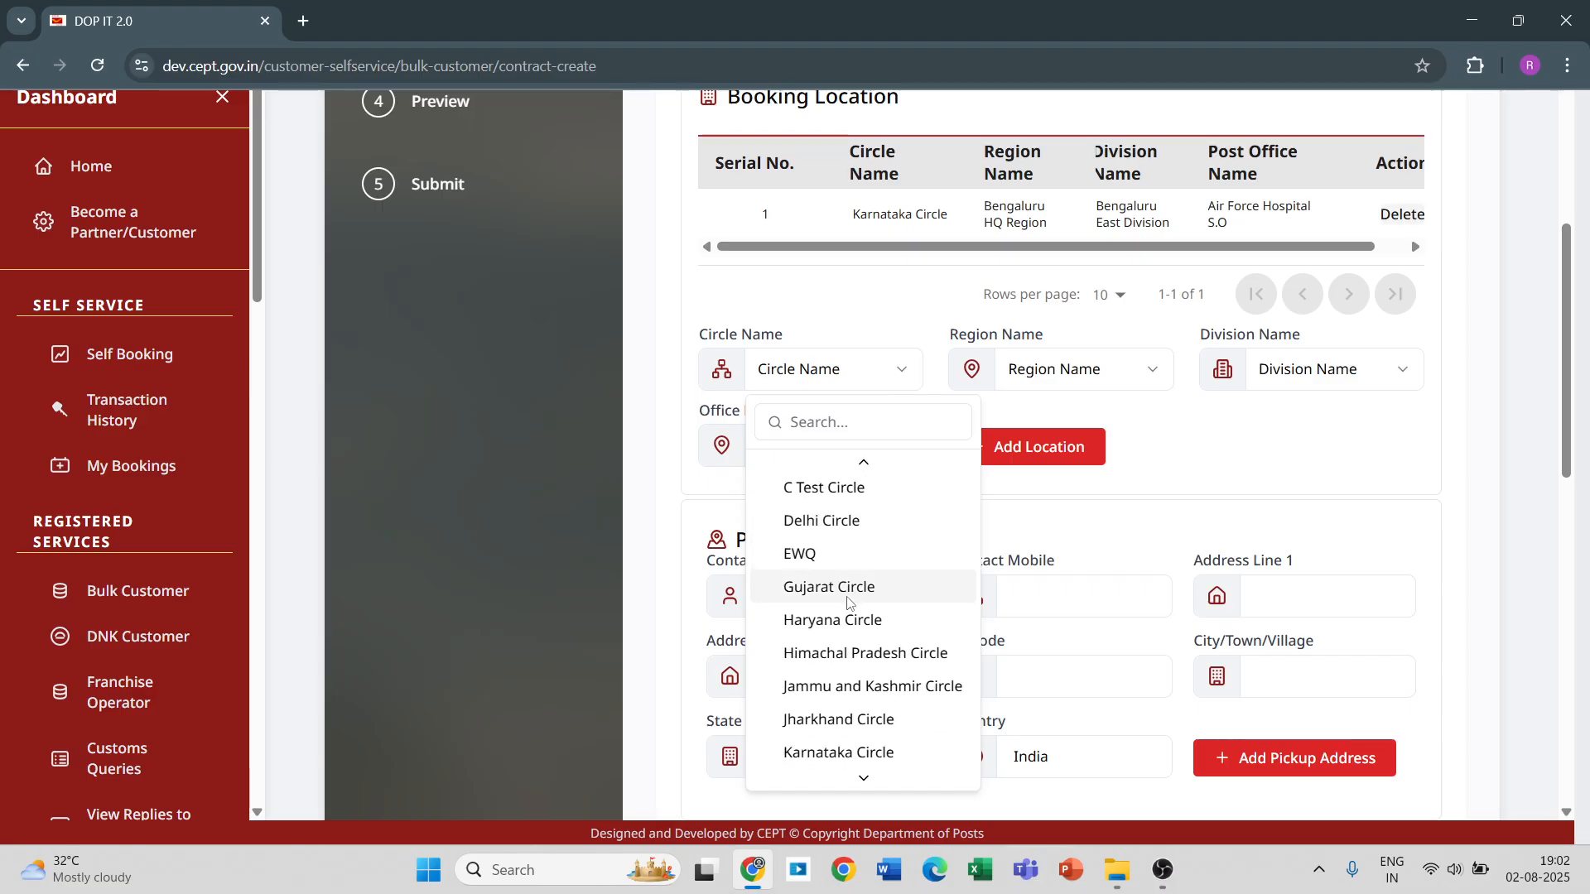
pyautogui.click(858, 651)
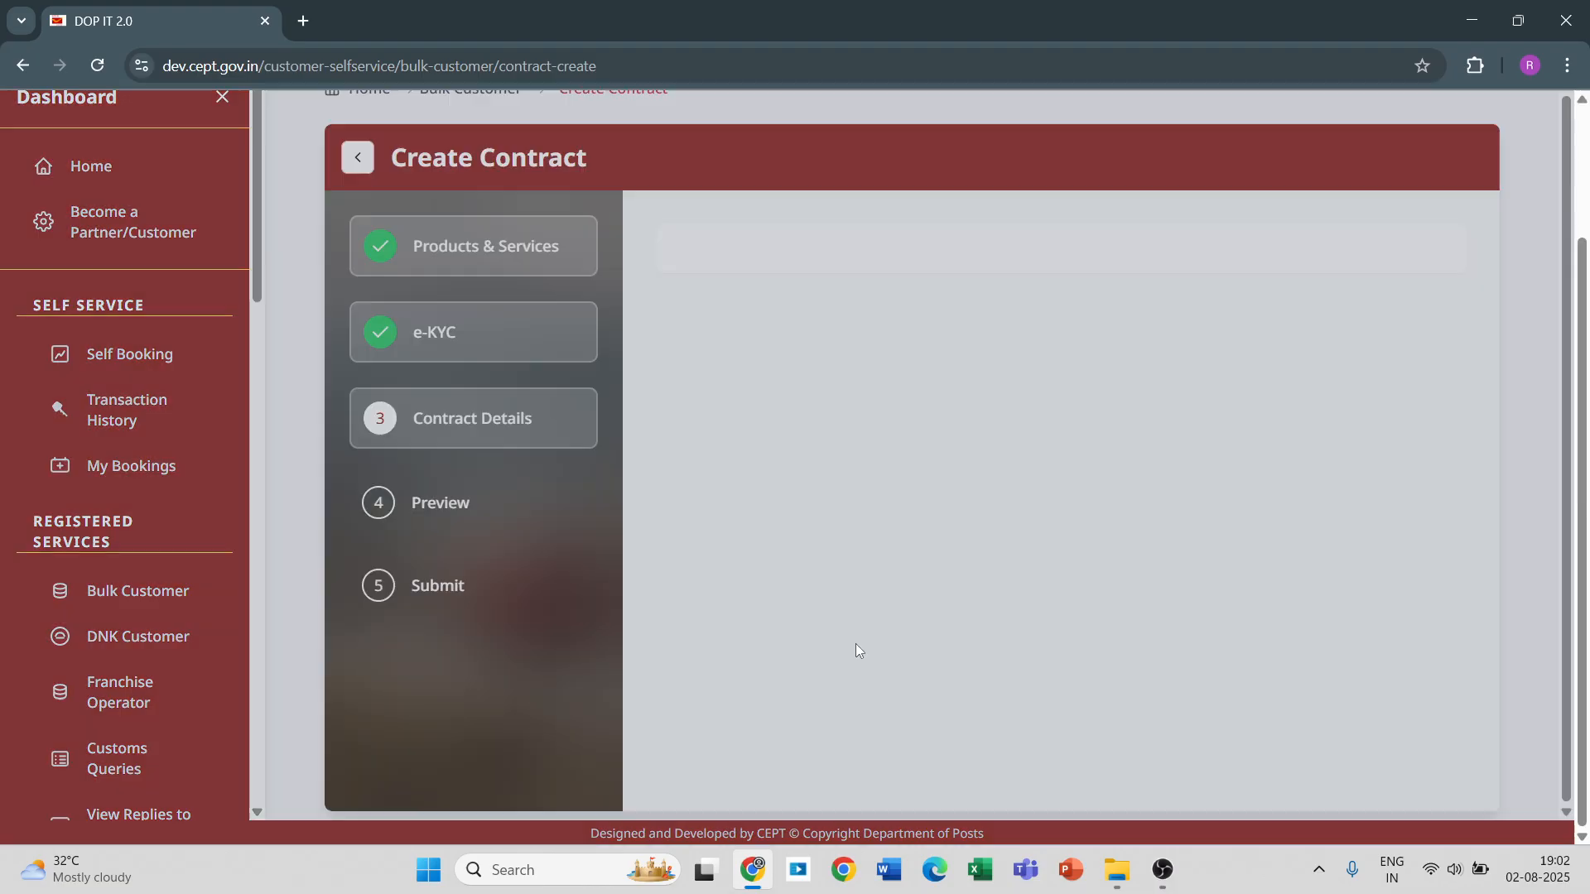
pyautogui.click(1142, 374)
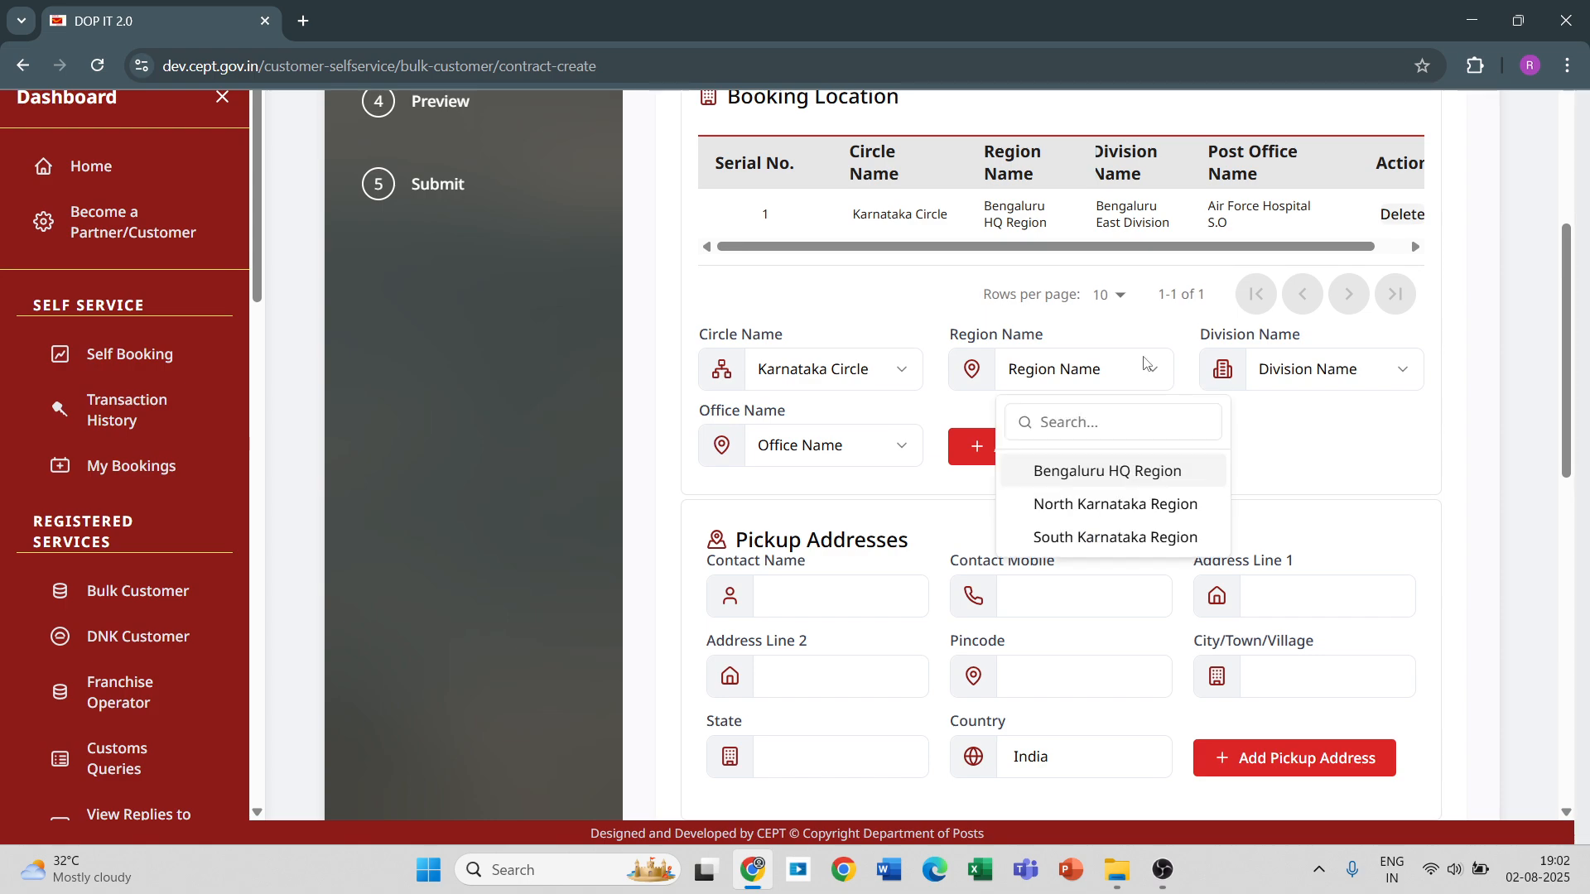
pyautogui.click(1121, 508)
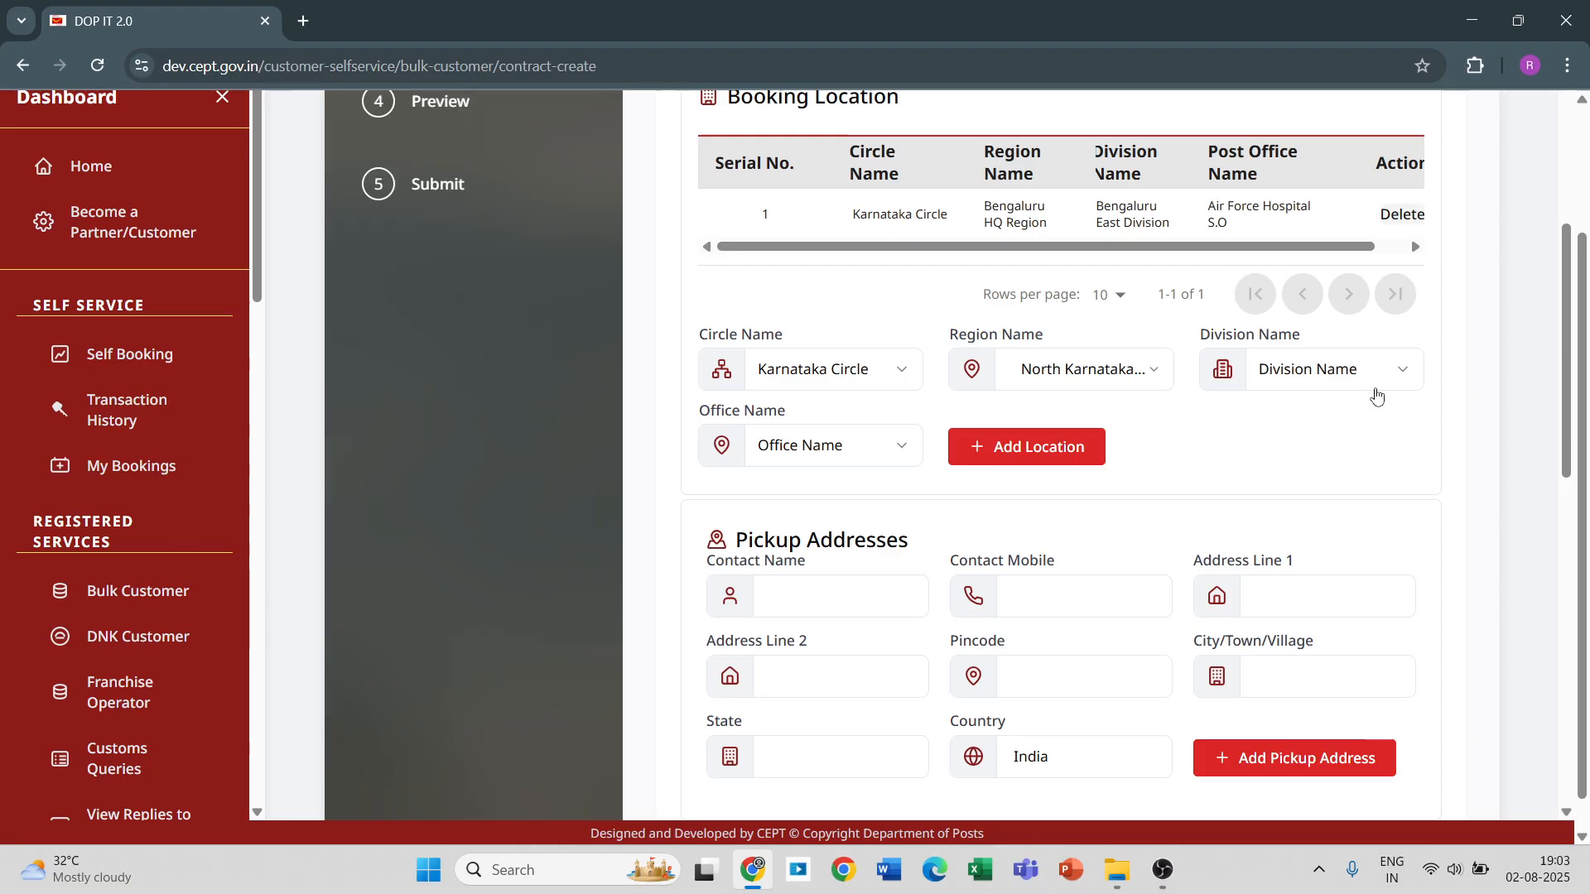
# Choose Bagalkot Division and the Achanur B.O office, and add this second booking location.
pyautogui.click(1388, 370)
pyautogui.click(1369, 470)
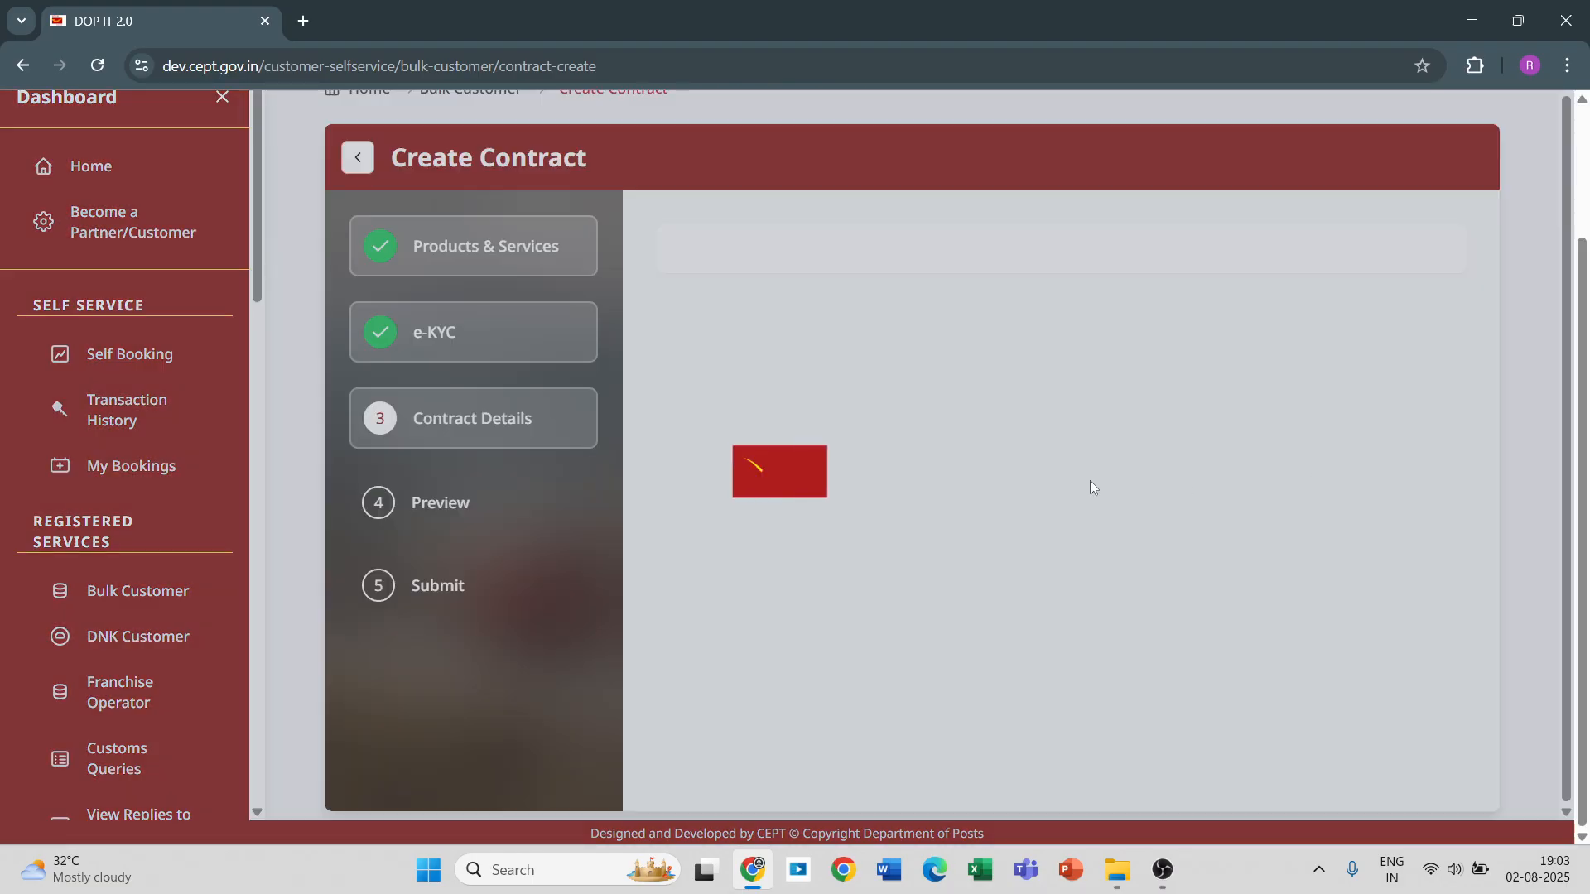
pyautogui.click(828, 447)
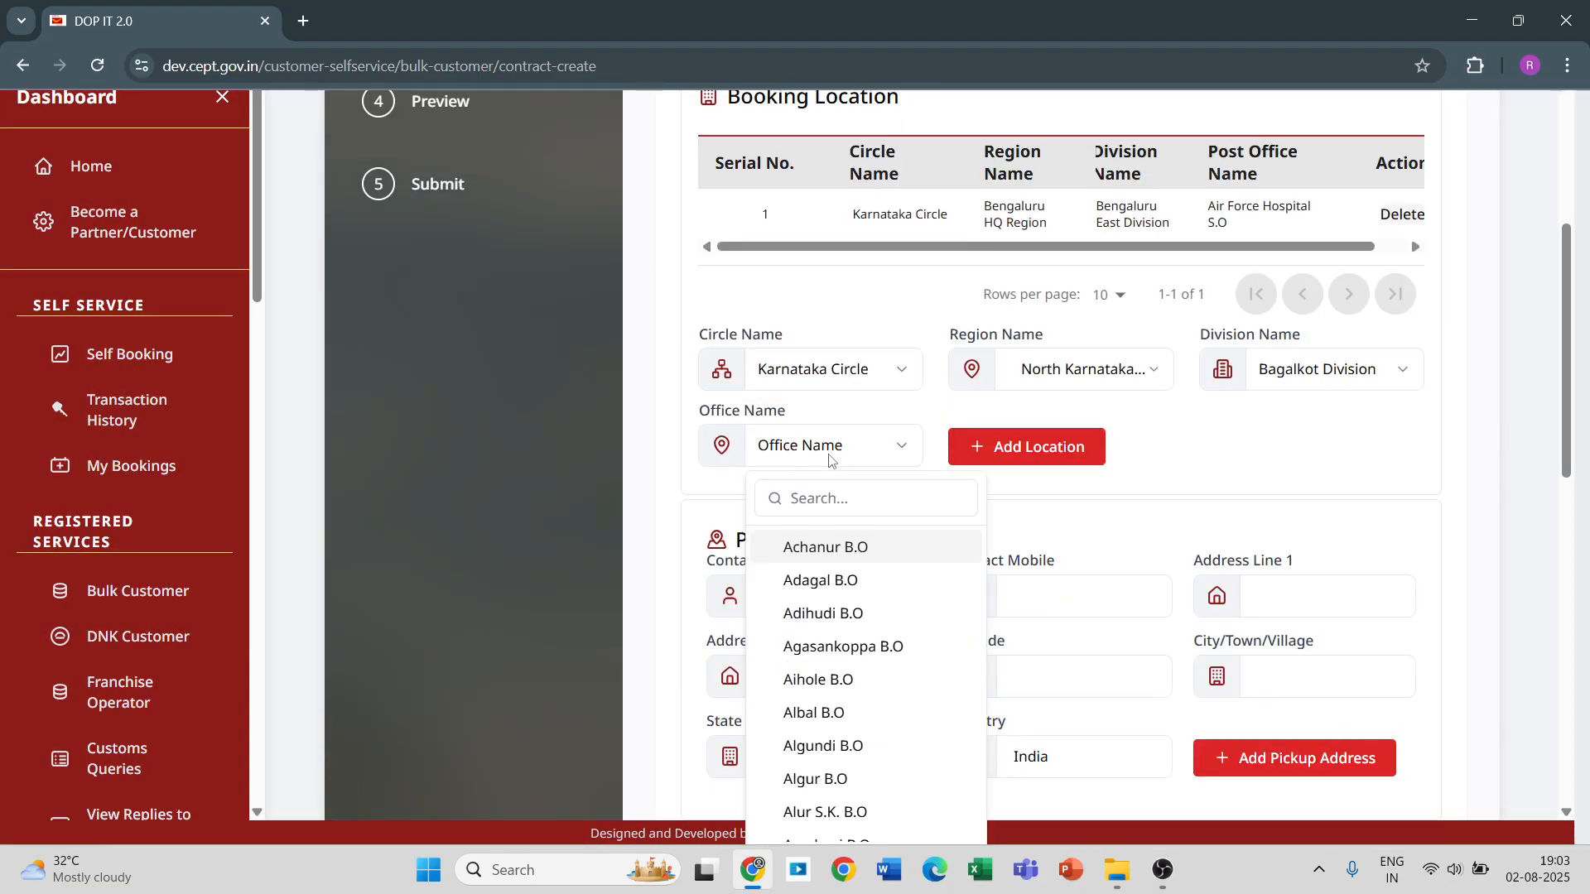
pyautogui.click(841, 548)
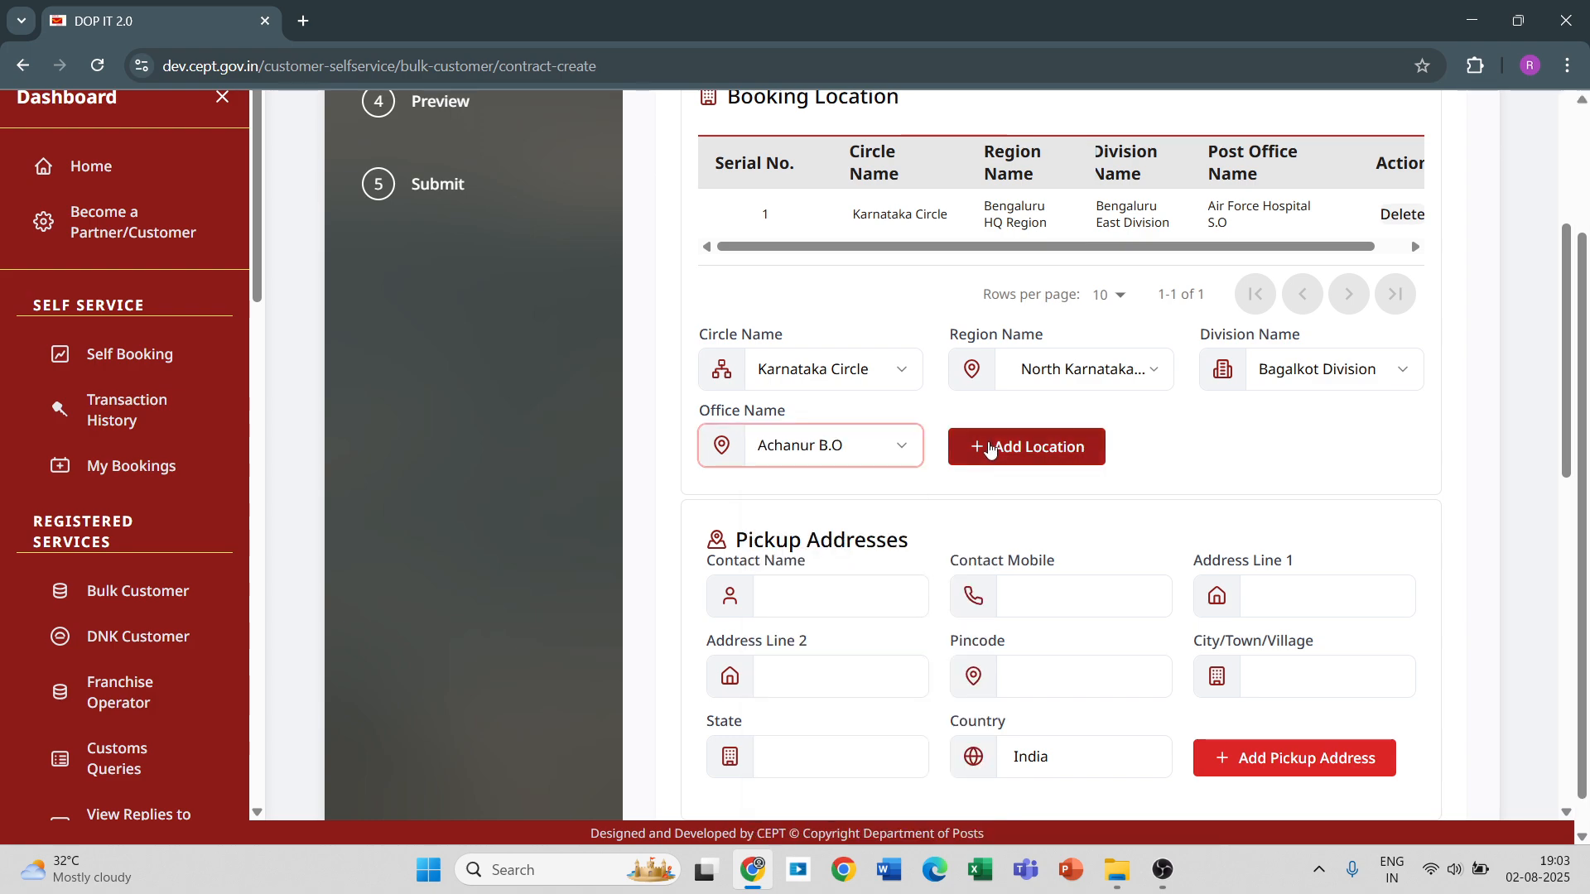
pyautogui.click(982, 447)
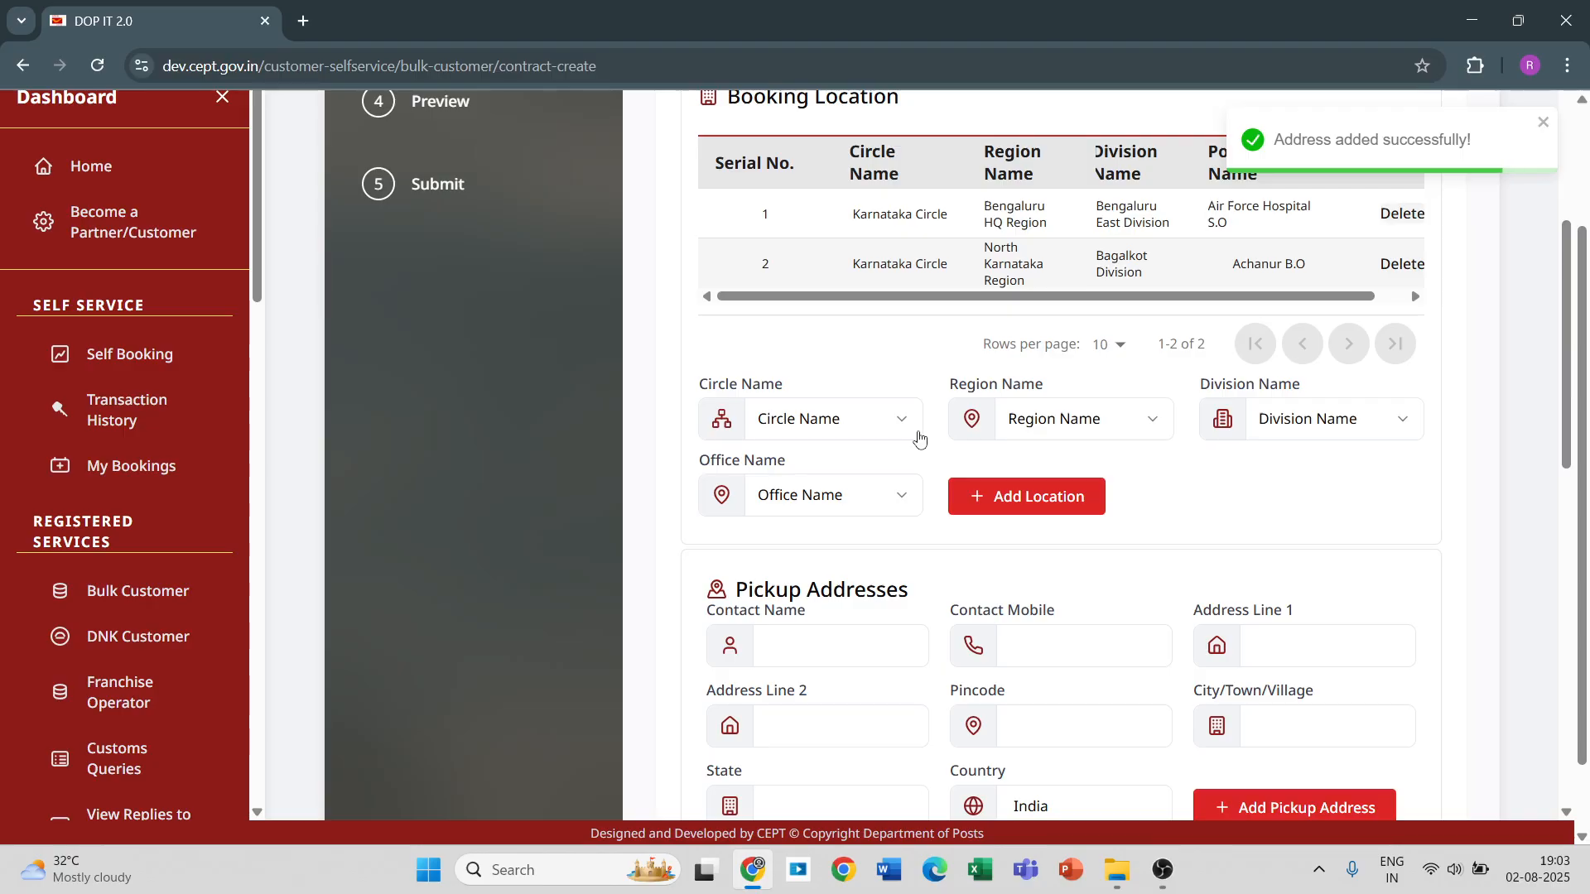
# Choose Karnataka Circle and Bengaluru HQ Region for a third booking location.
pyautogui.click(910, 424)
pyautogui.scroll(-3, 852, 611)
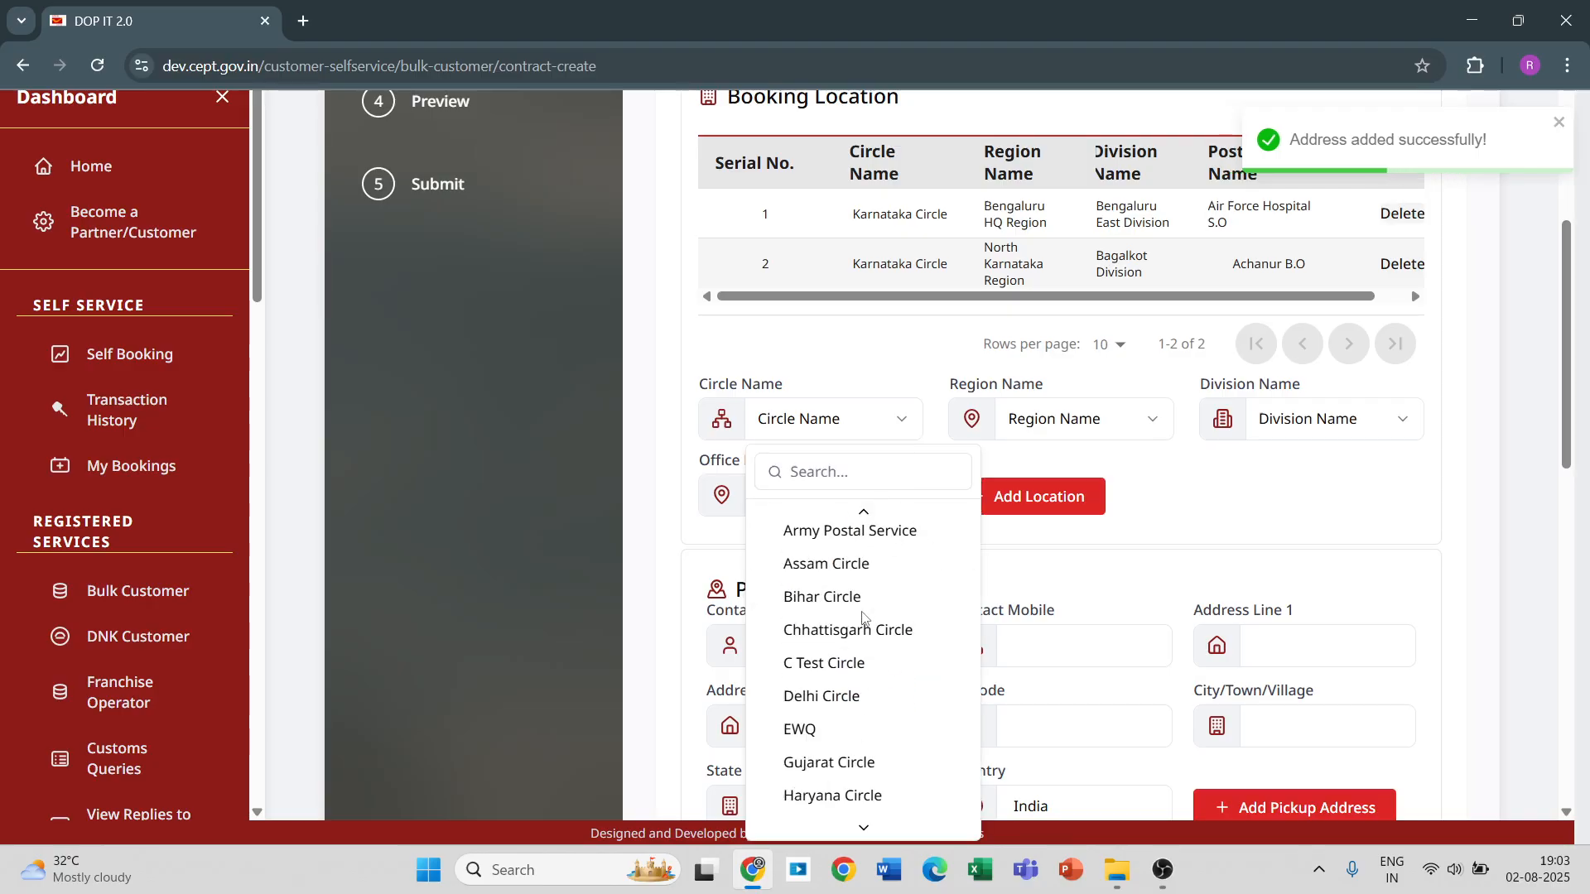
pyautogui.scroll(-3, 844, 655)
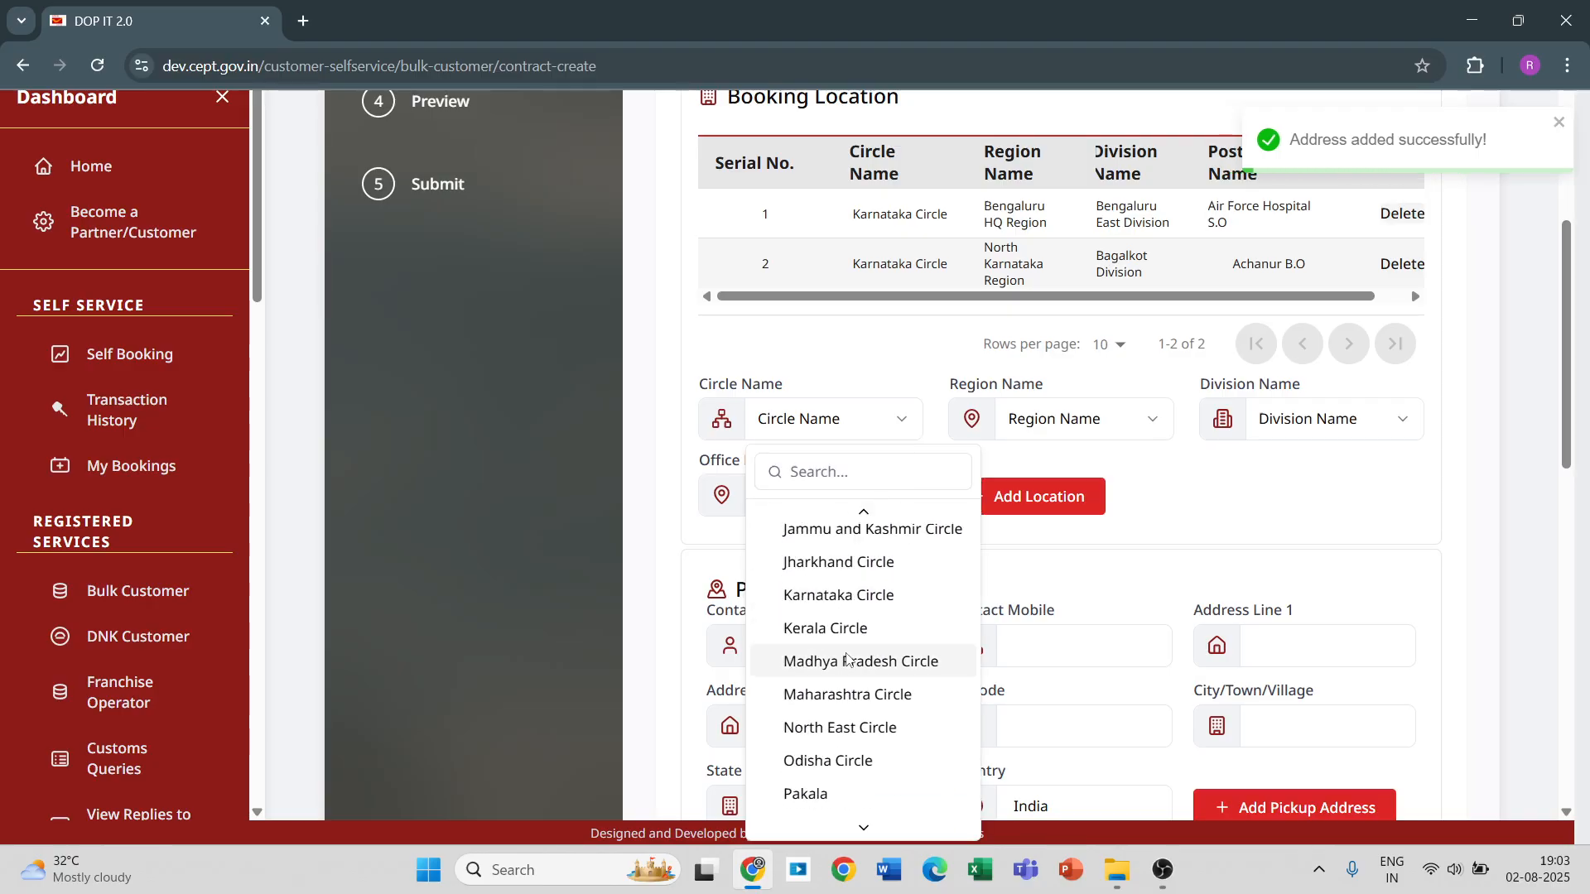
pyautogui.click(838, 596)
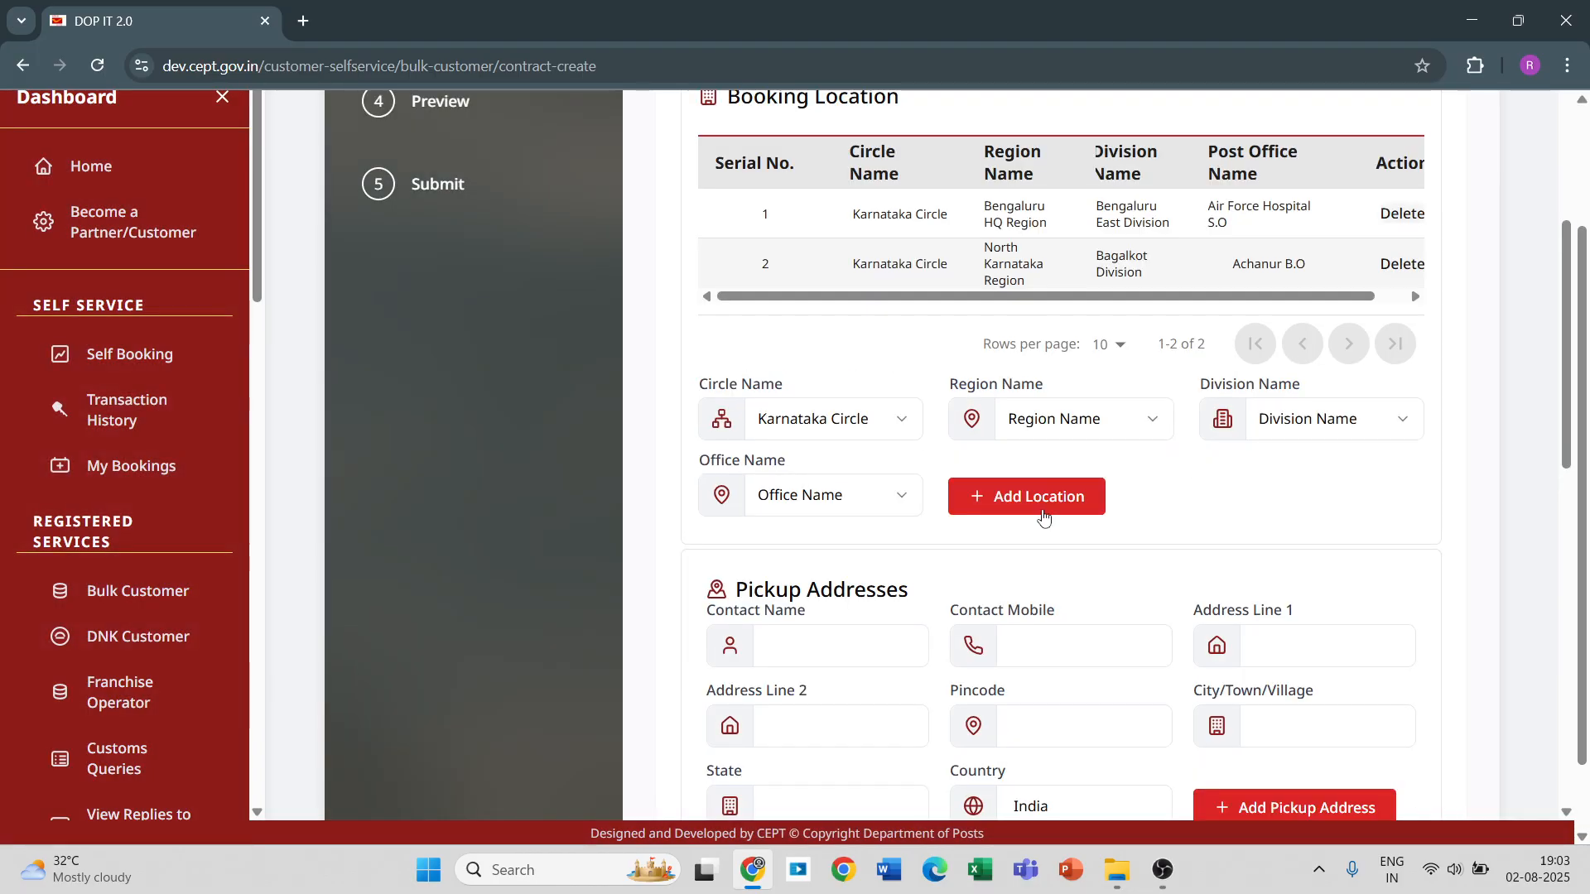
pyautogui.click(1118, 419)
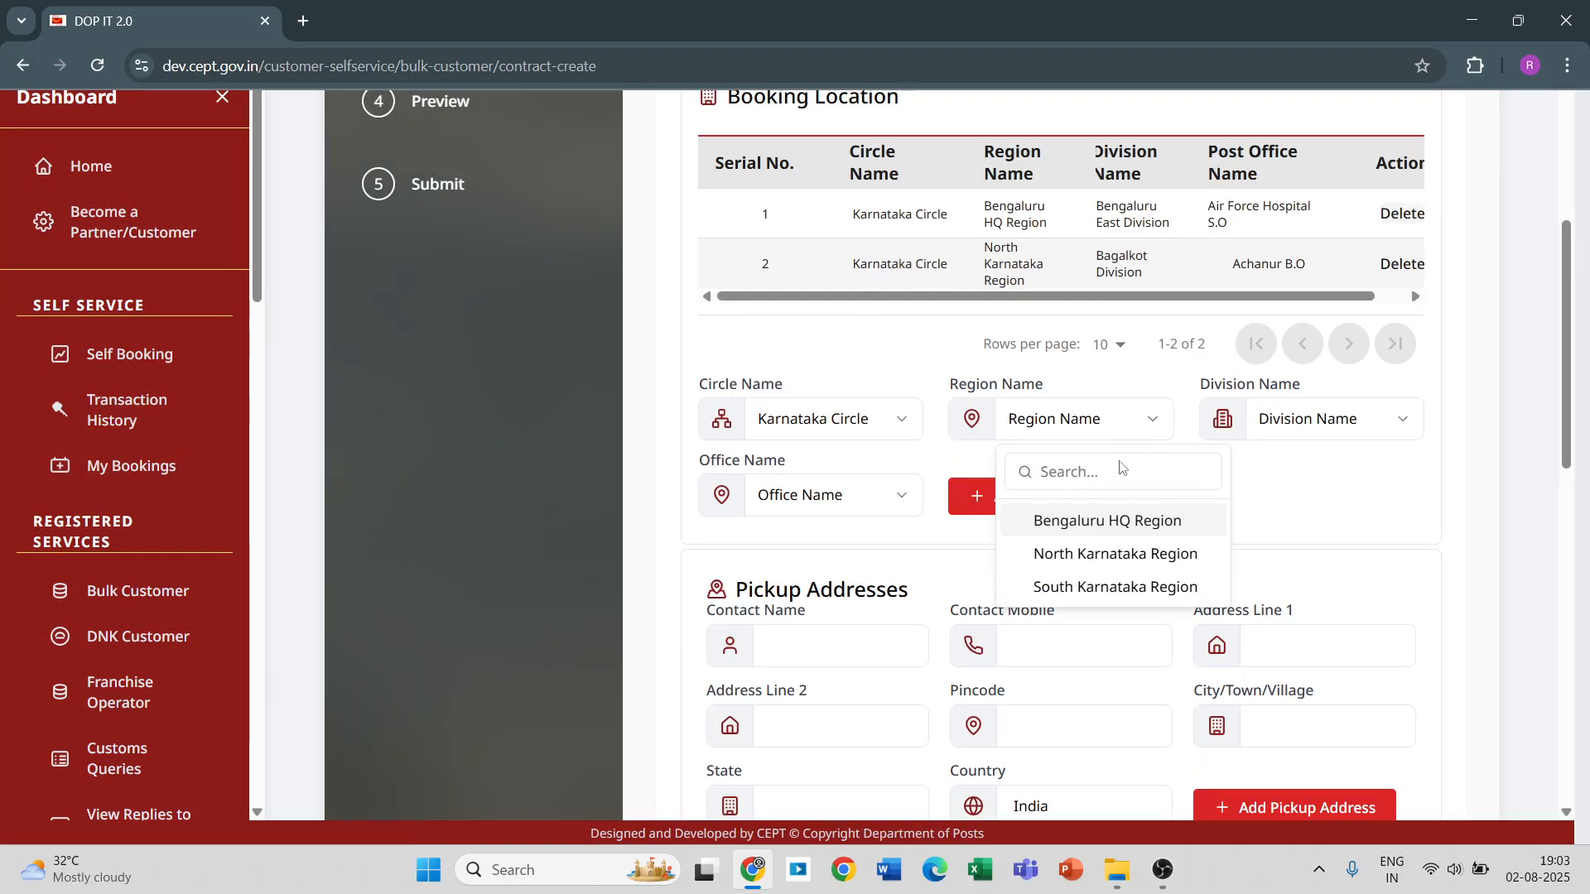
pyautogui.click(1113, 522)
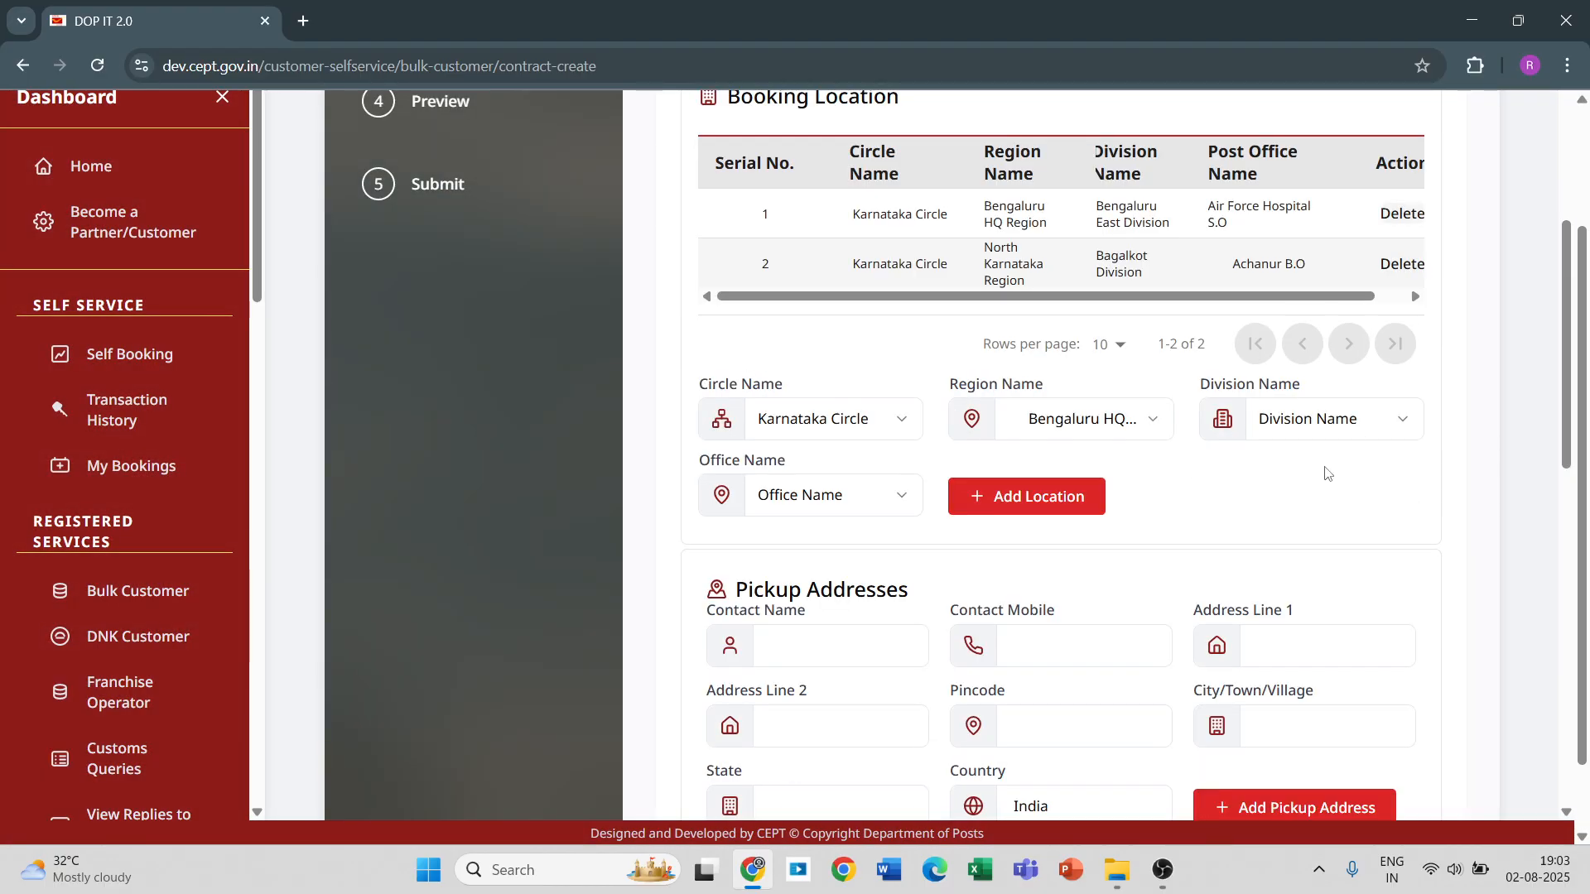
# Choose BENGALURU GPO DIVISION and the Bengaluru G.P.O. office, and add this third booking location.
pyautogui.click(1403, 429)
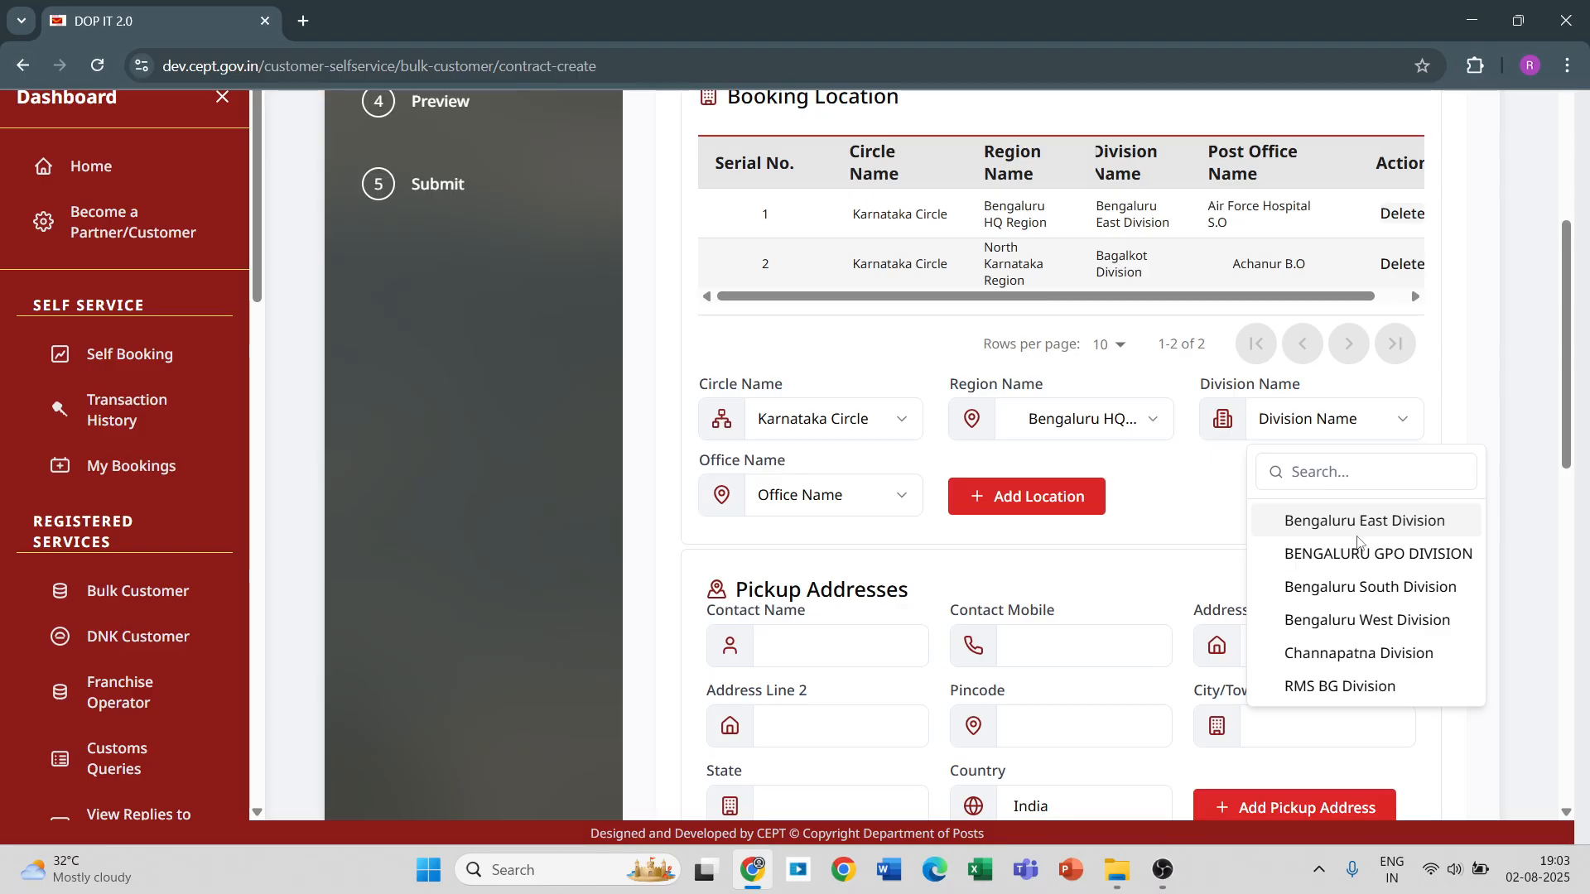
pyautogui.click(1360, 553)
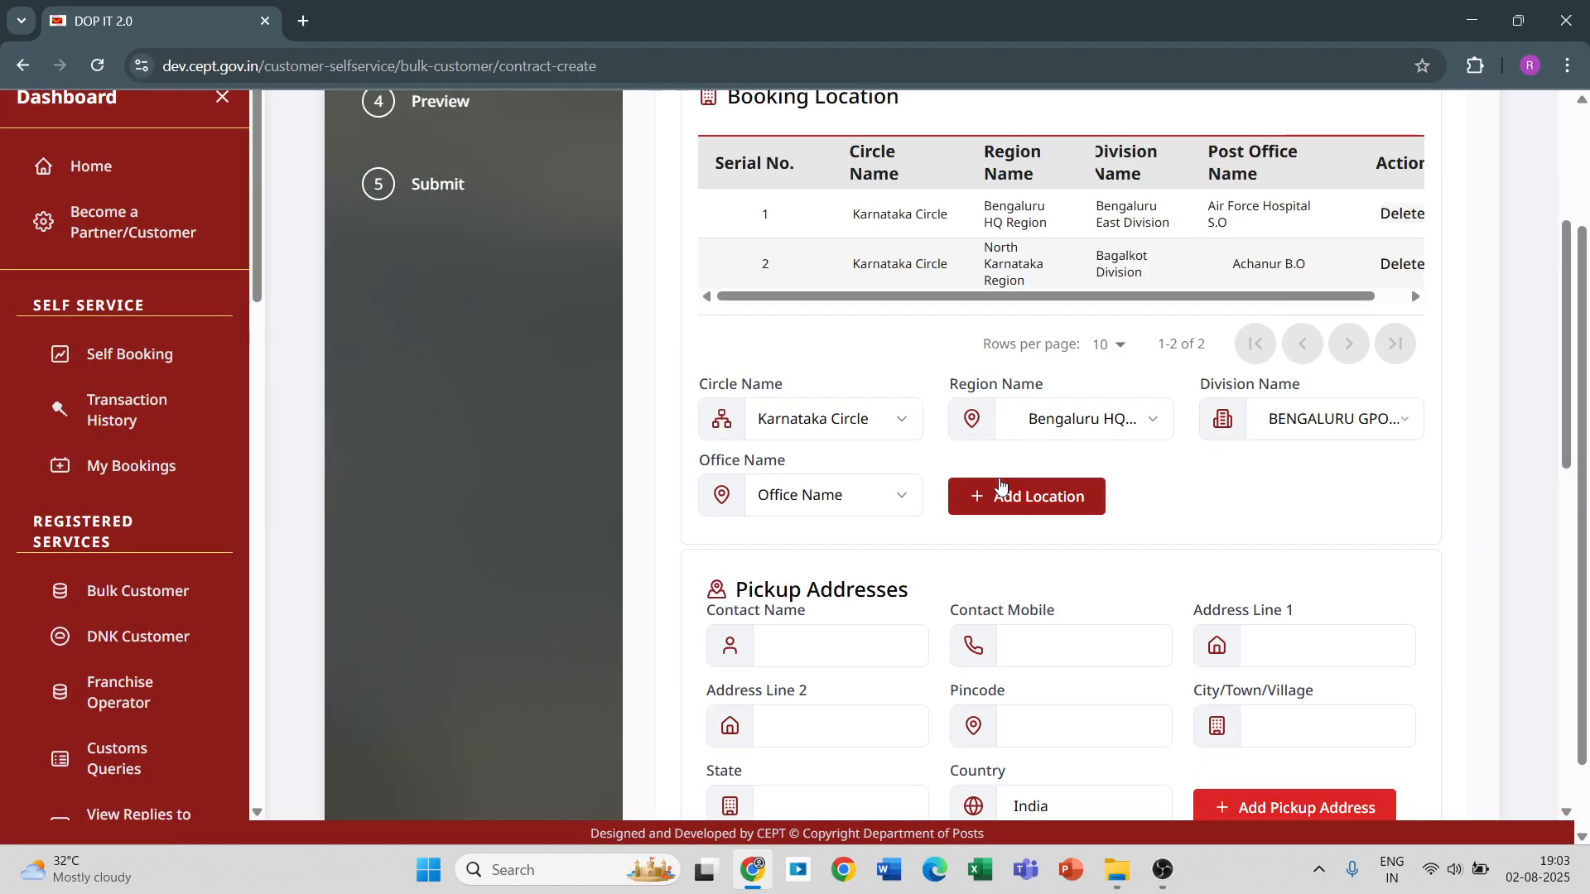
pyautogui.click(895, 498)
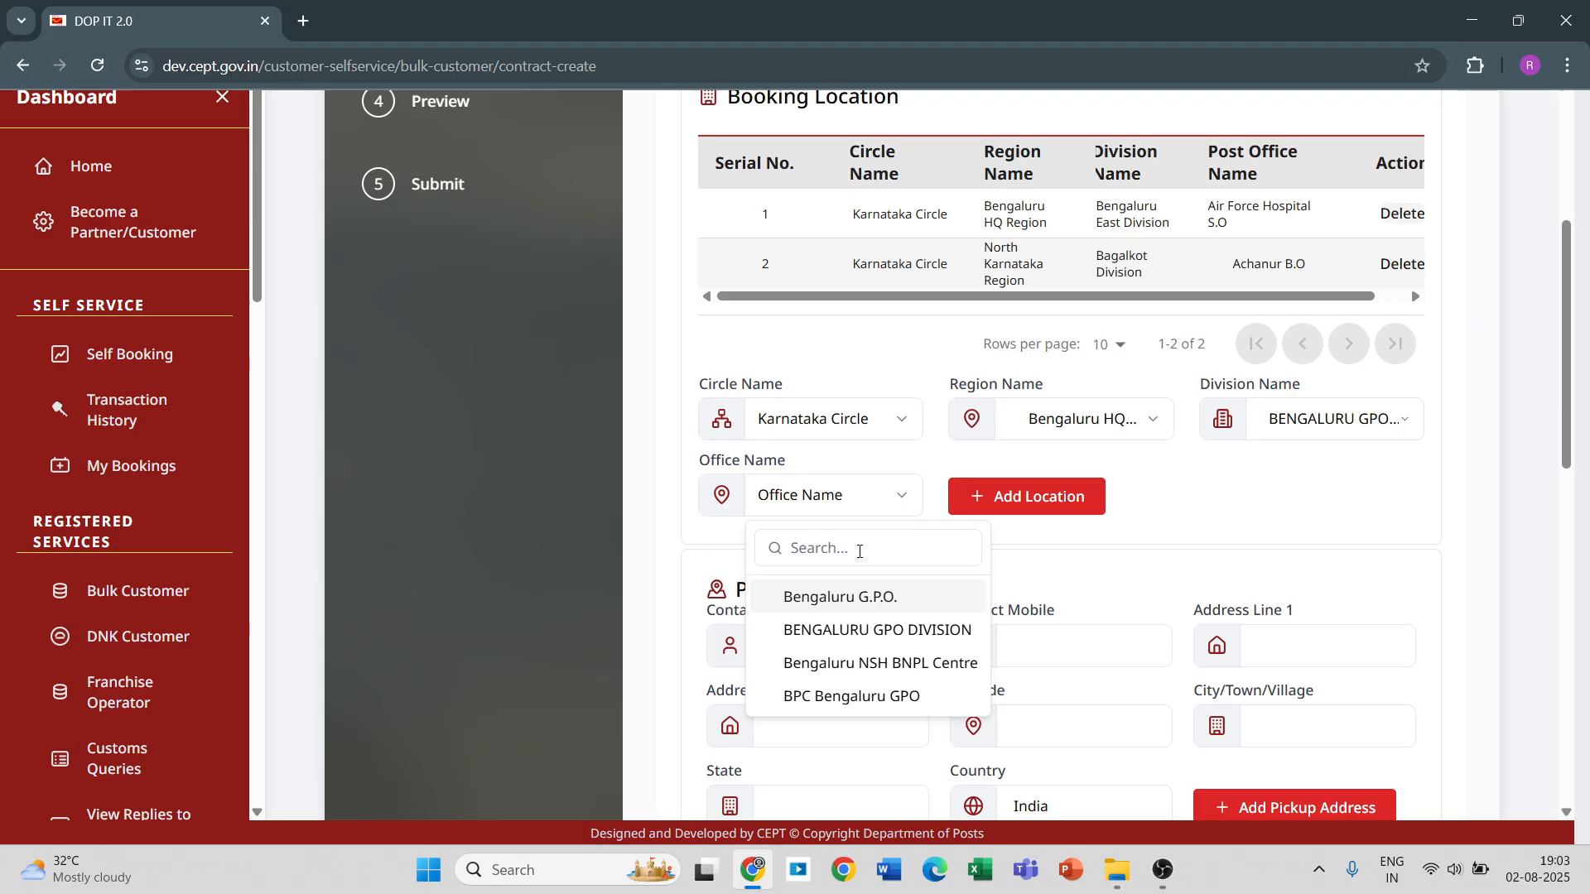
pyautogui.click(863, 598)
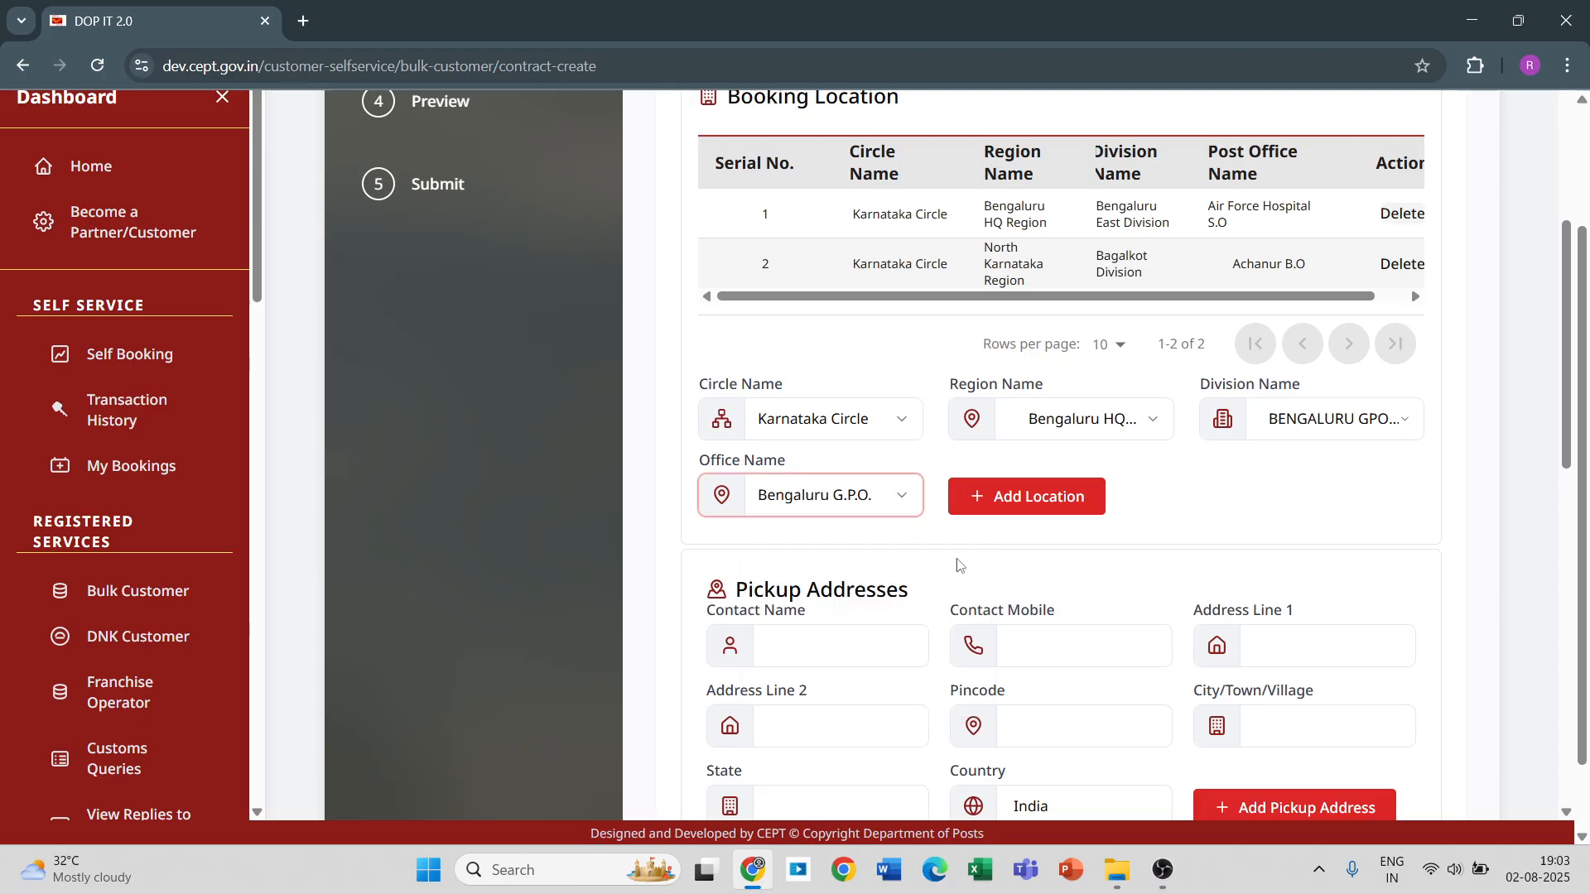
pyautogui.click(1024, 498)
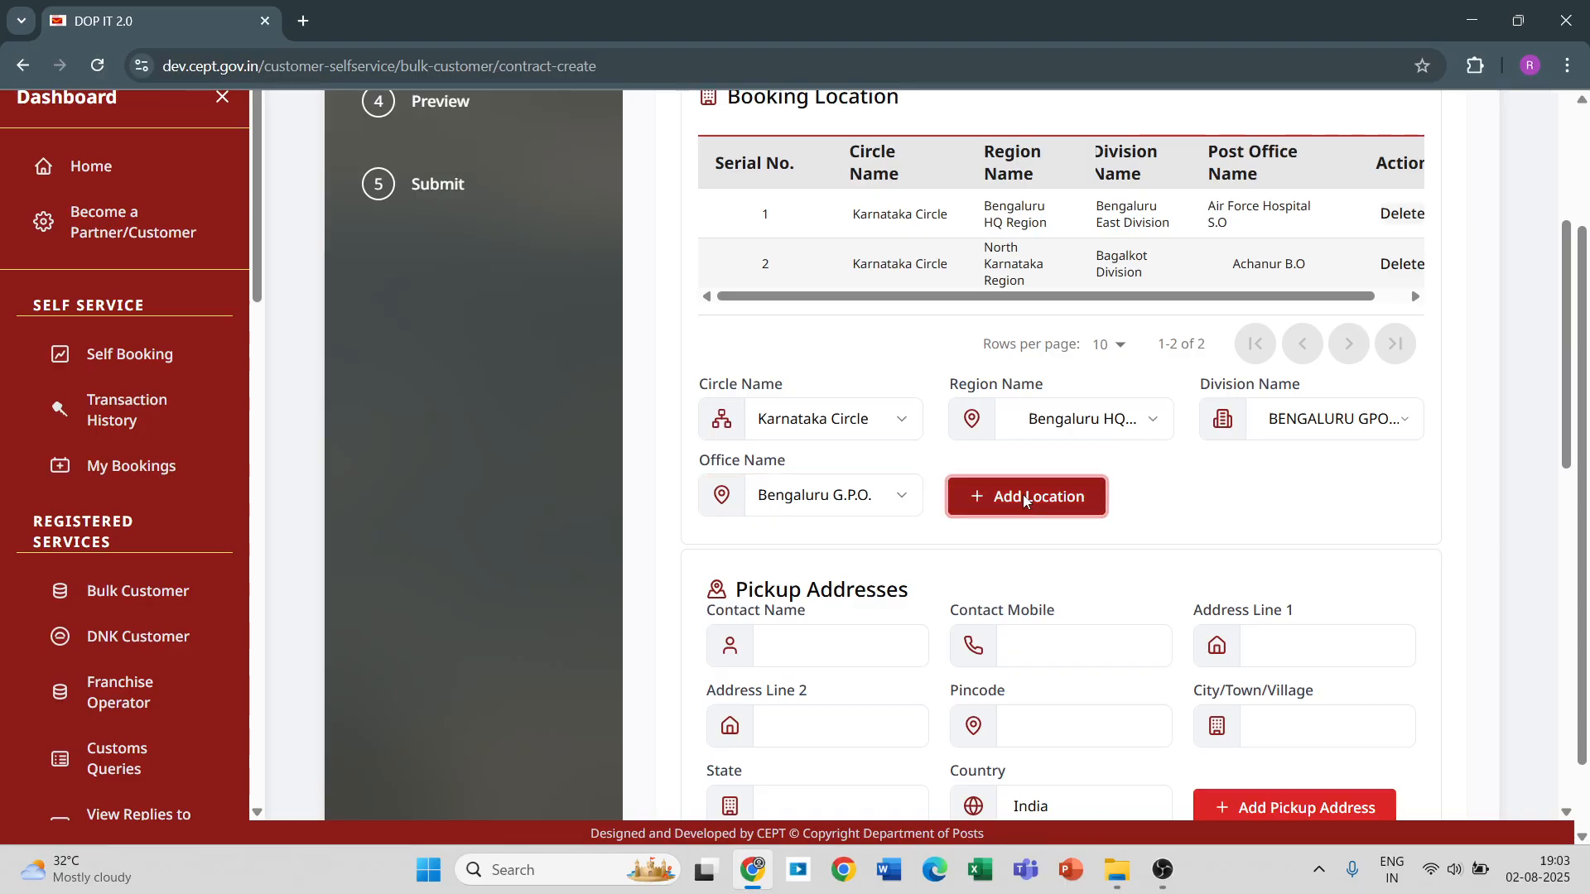
pyautogui.scroll(-2, 929, 389)
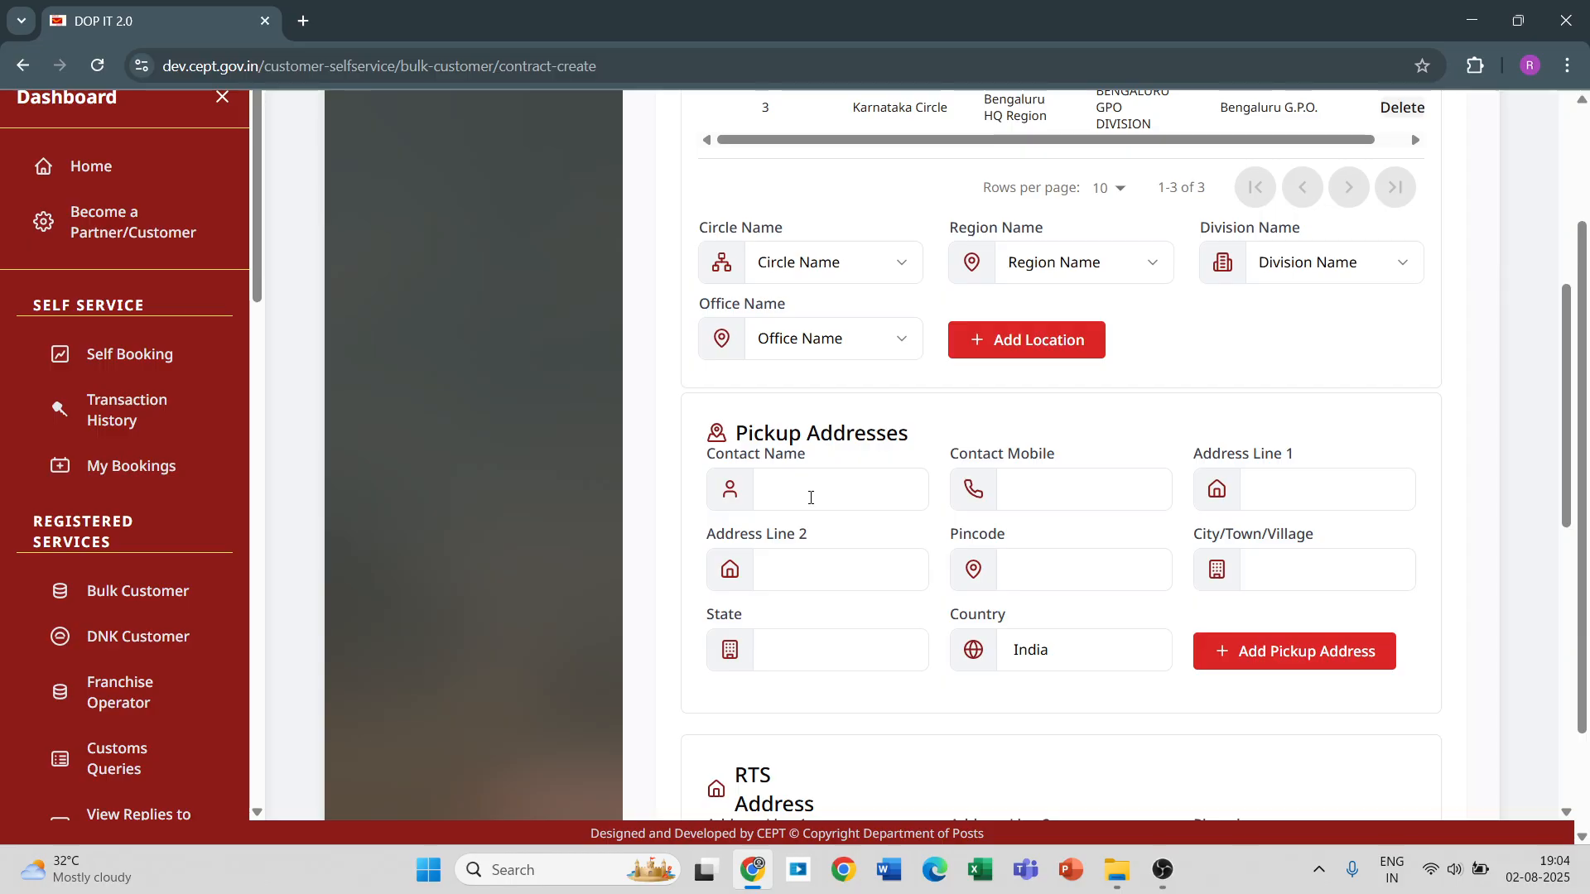
pyautogui.click(822, 491)
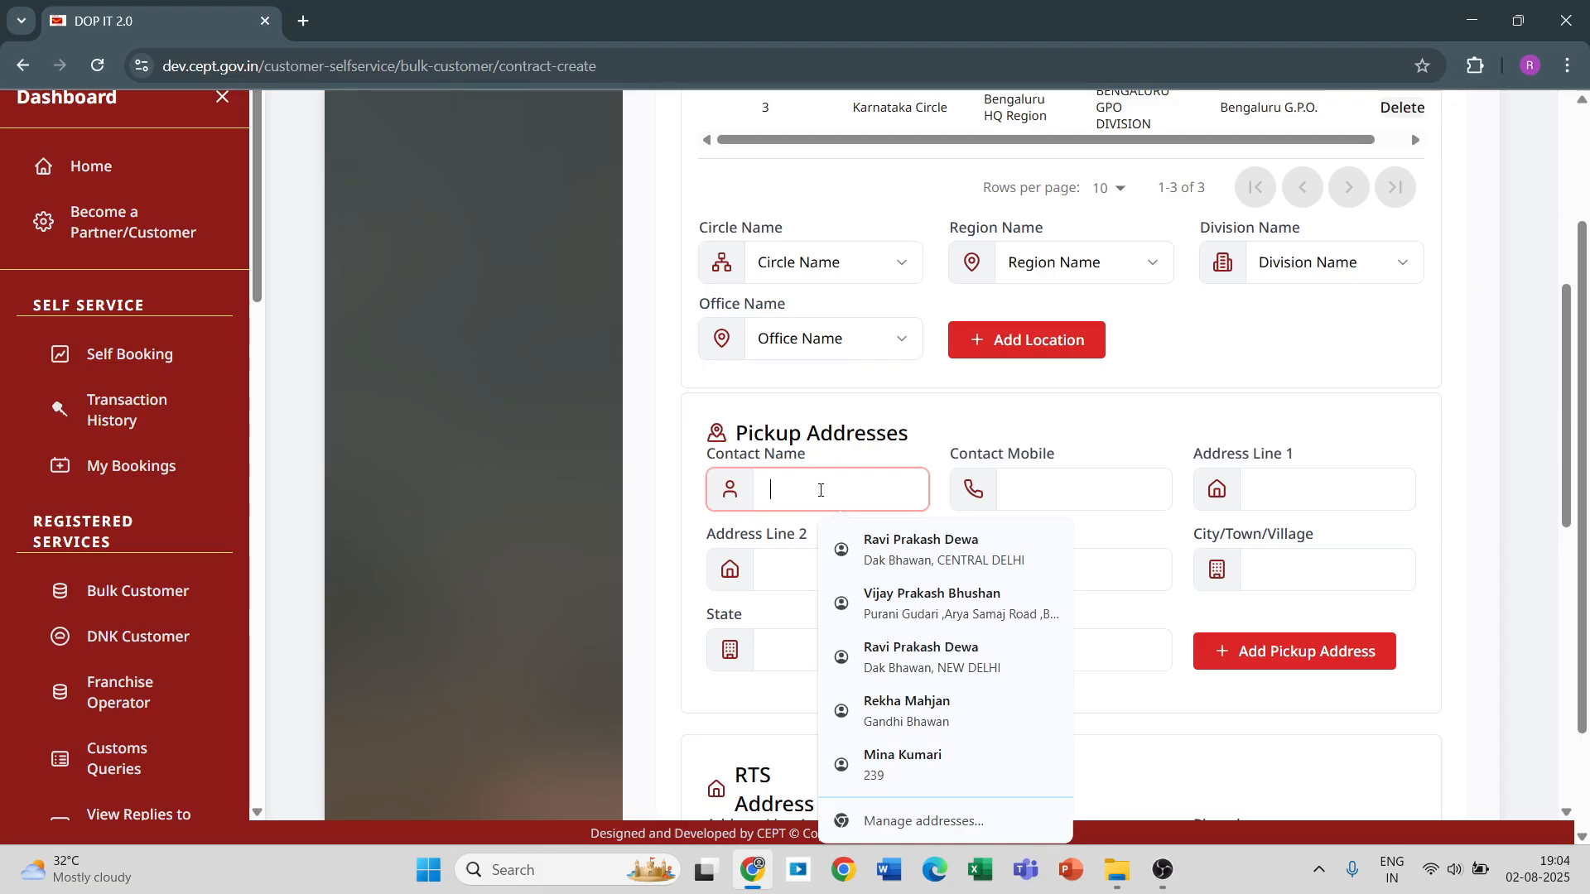
pyautogui.click(985, 495)
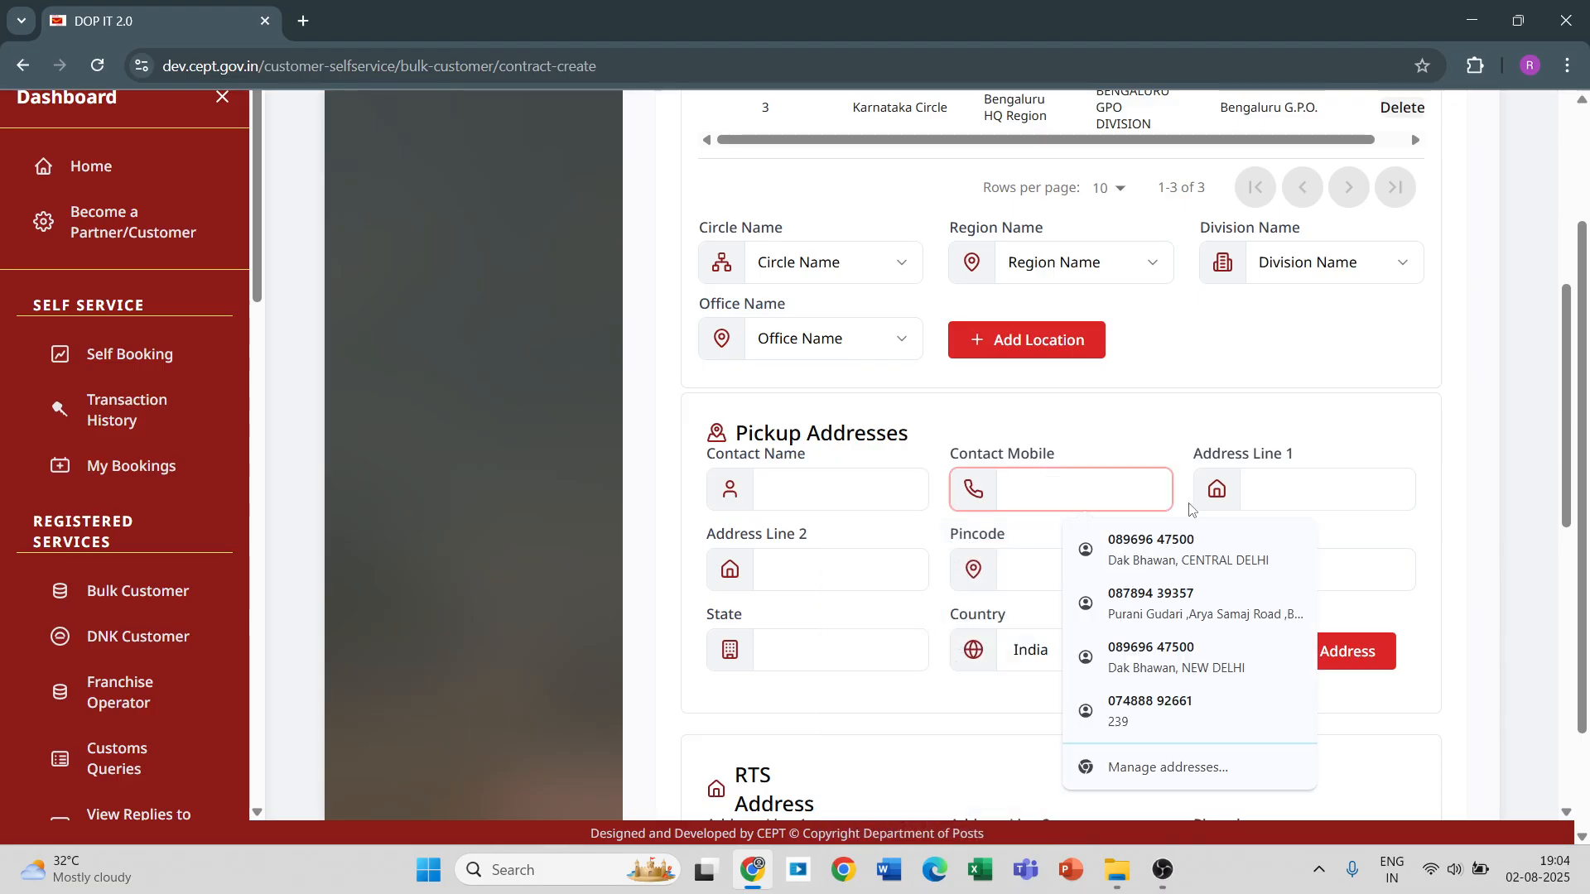
pyautogui.click(1263, 484)
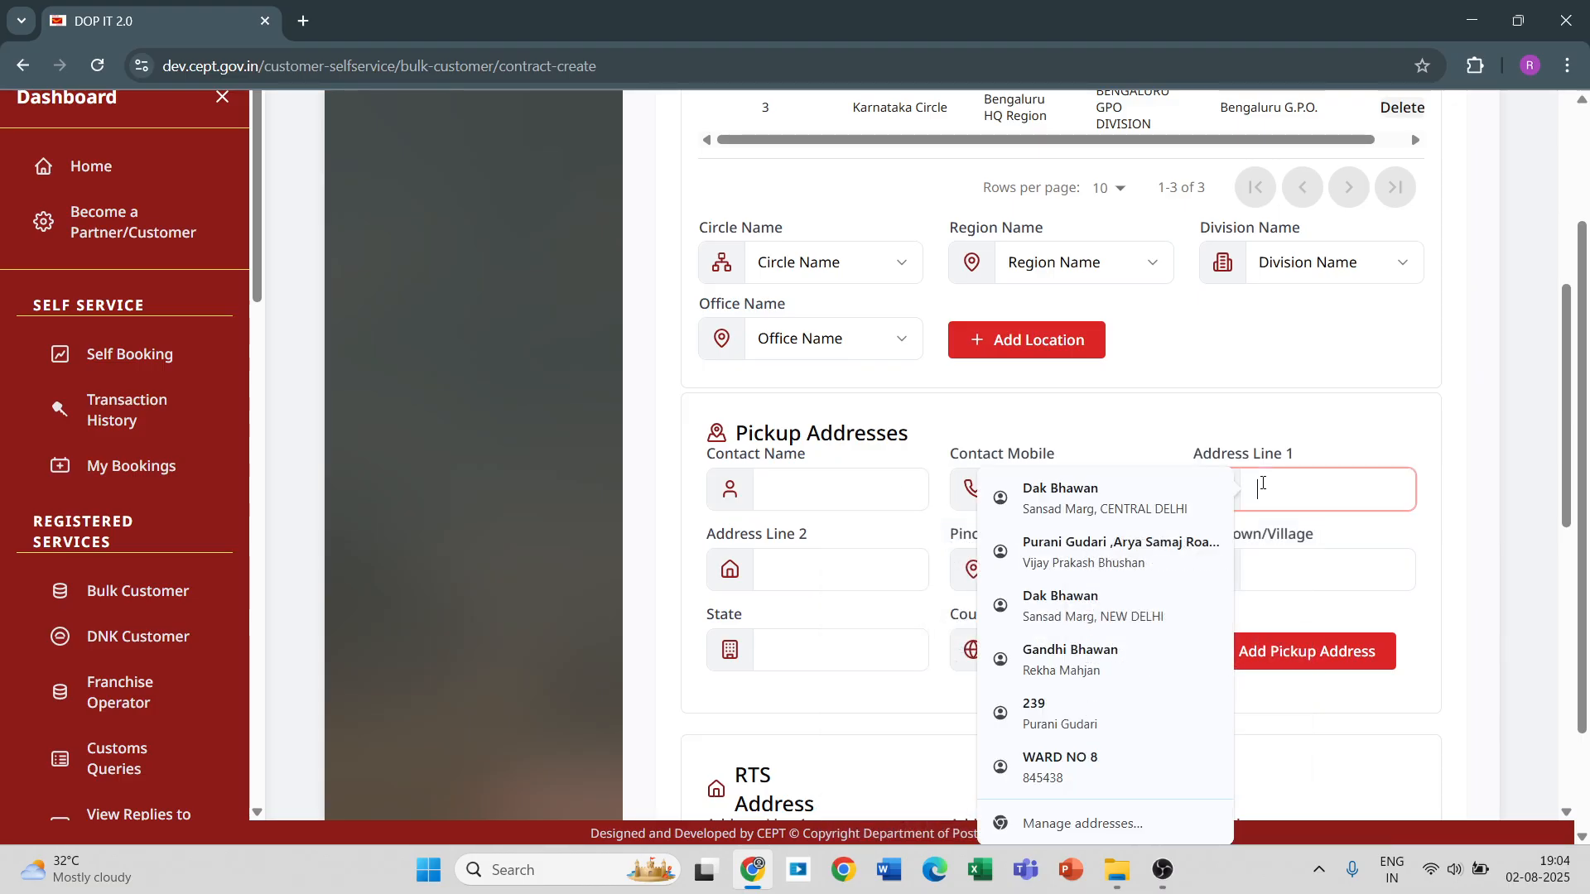
pyautogui.click(834, 567)
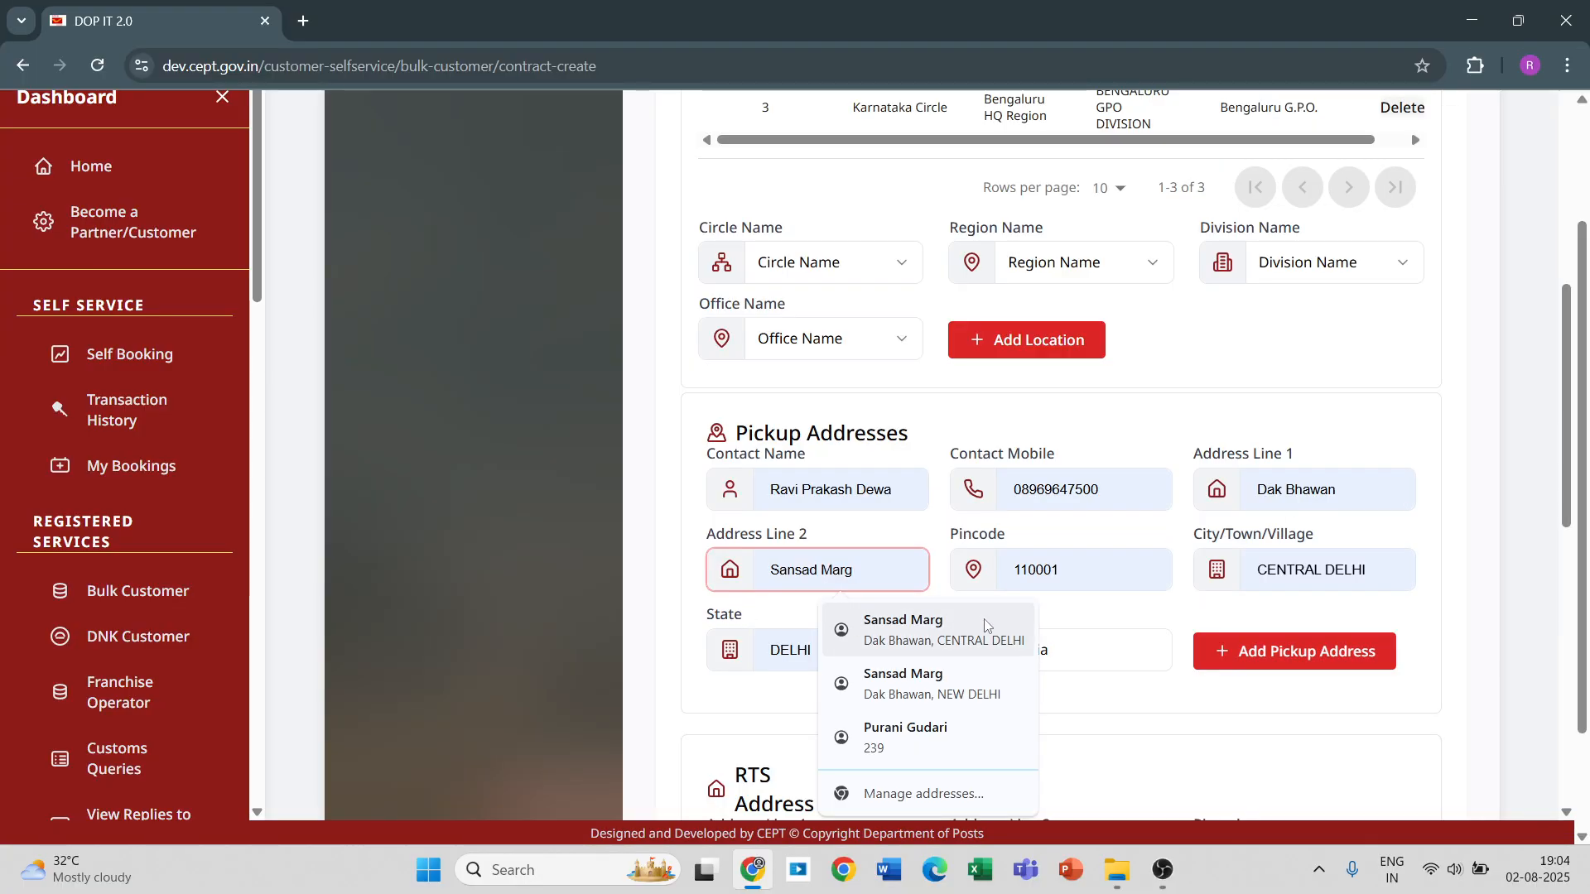
pyautogui.click(1445, 714)
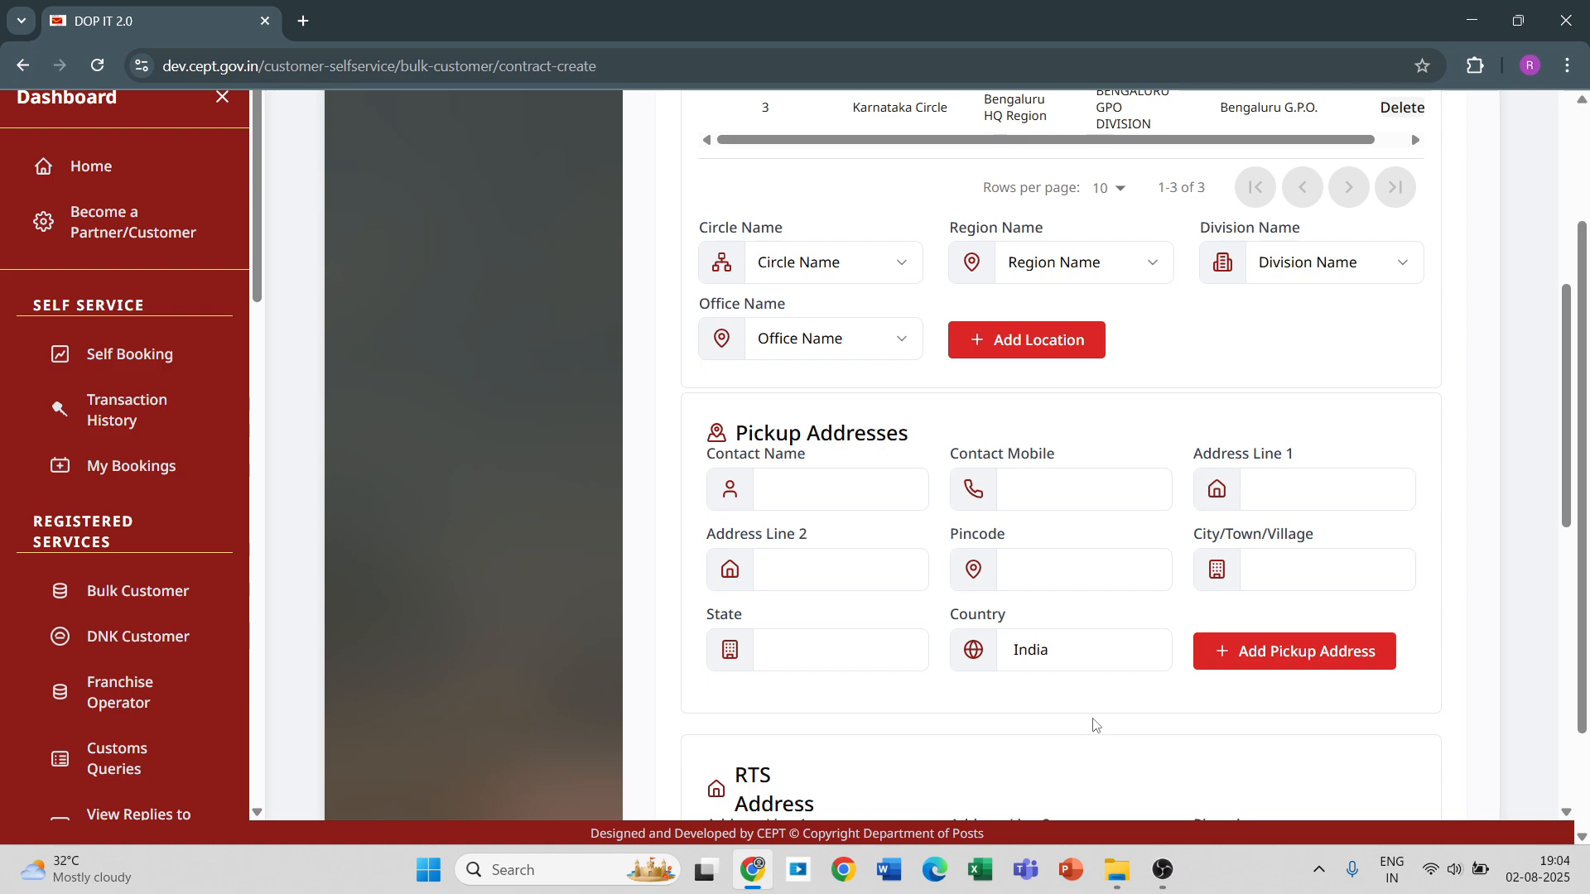
# Search post offices by pincode 560001 and choose Bengaluru G.P.O. as the payment nodal office.
pyautogui.scroll(-10, 1034, 754)
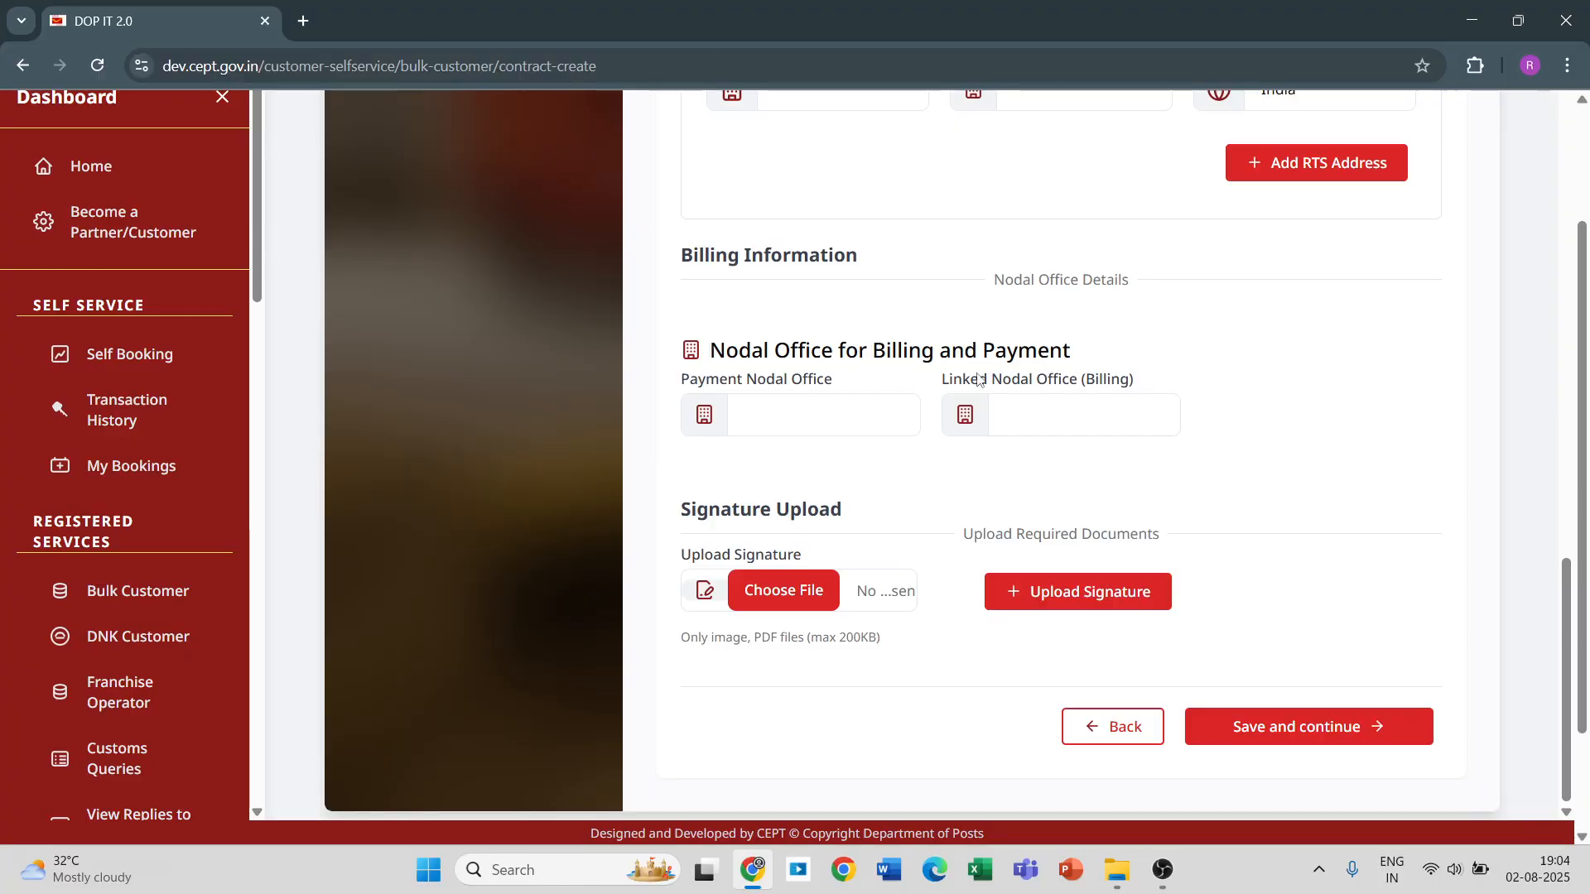
pyautogui.click(755, 415)
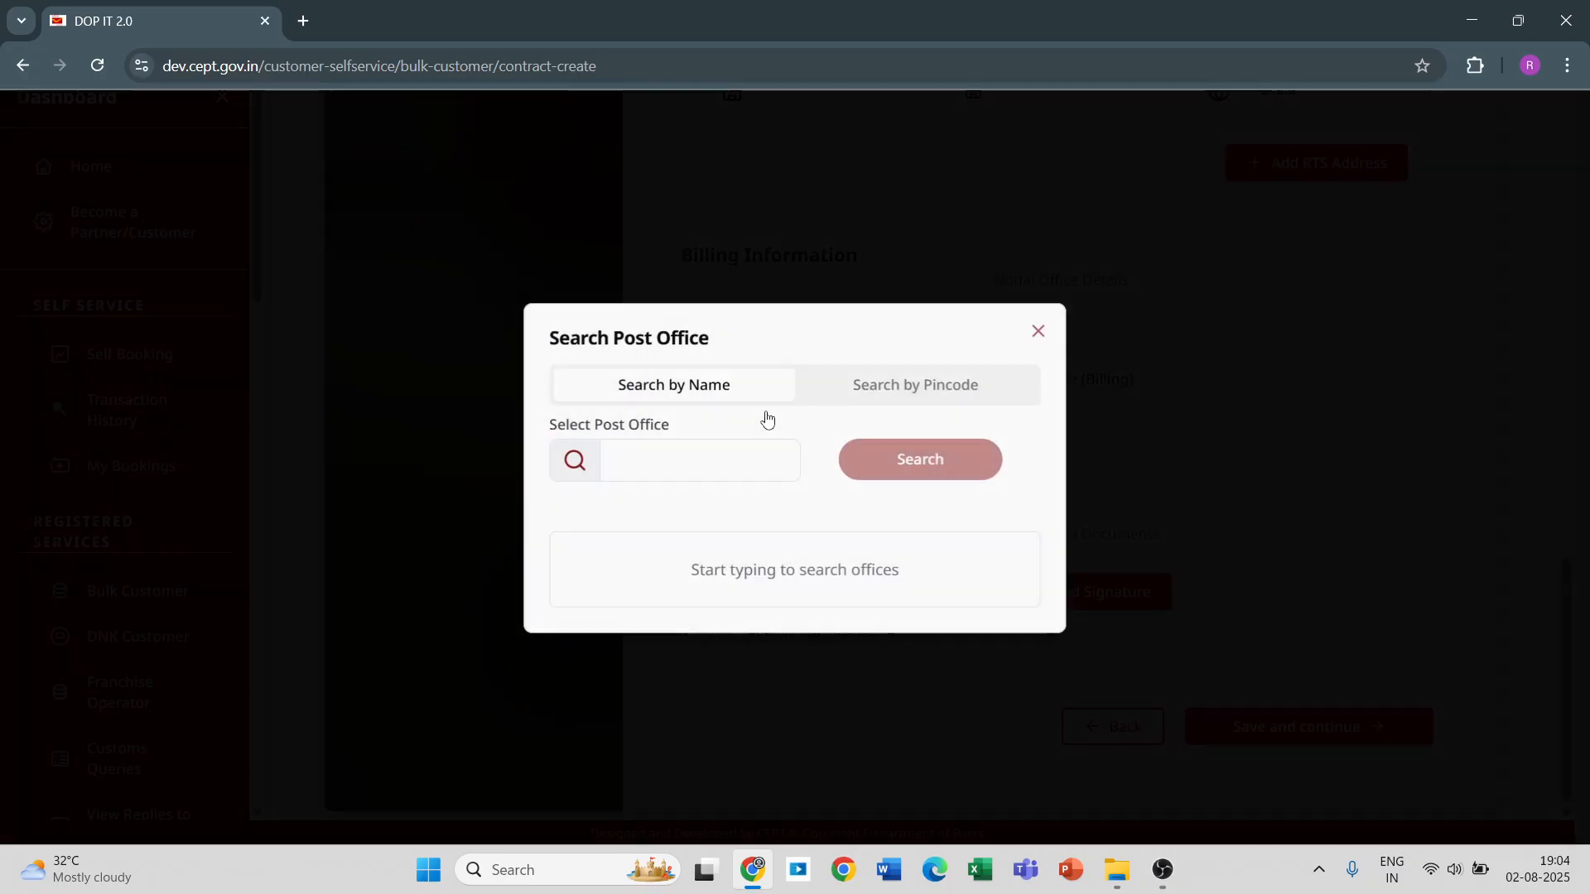
pyautogui.click(859, 394)
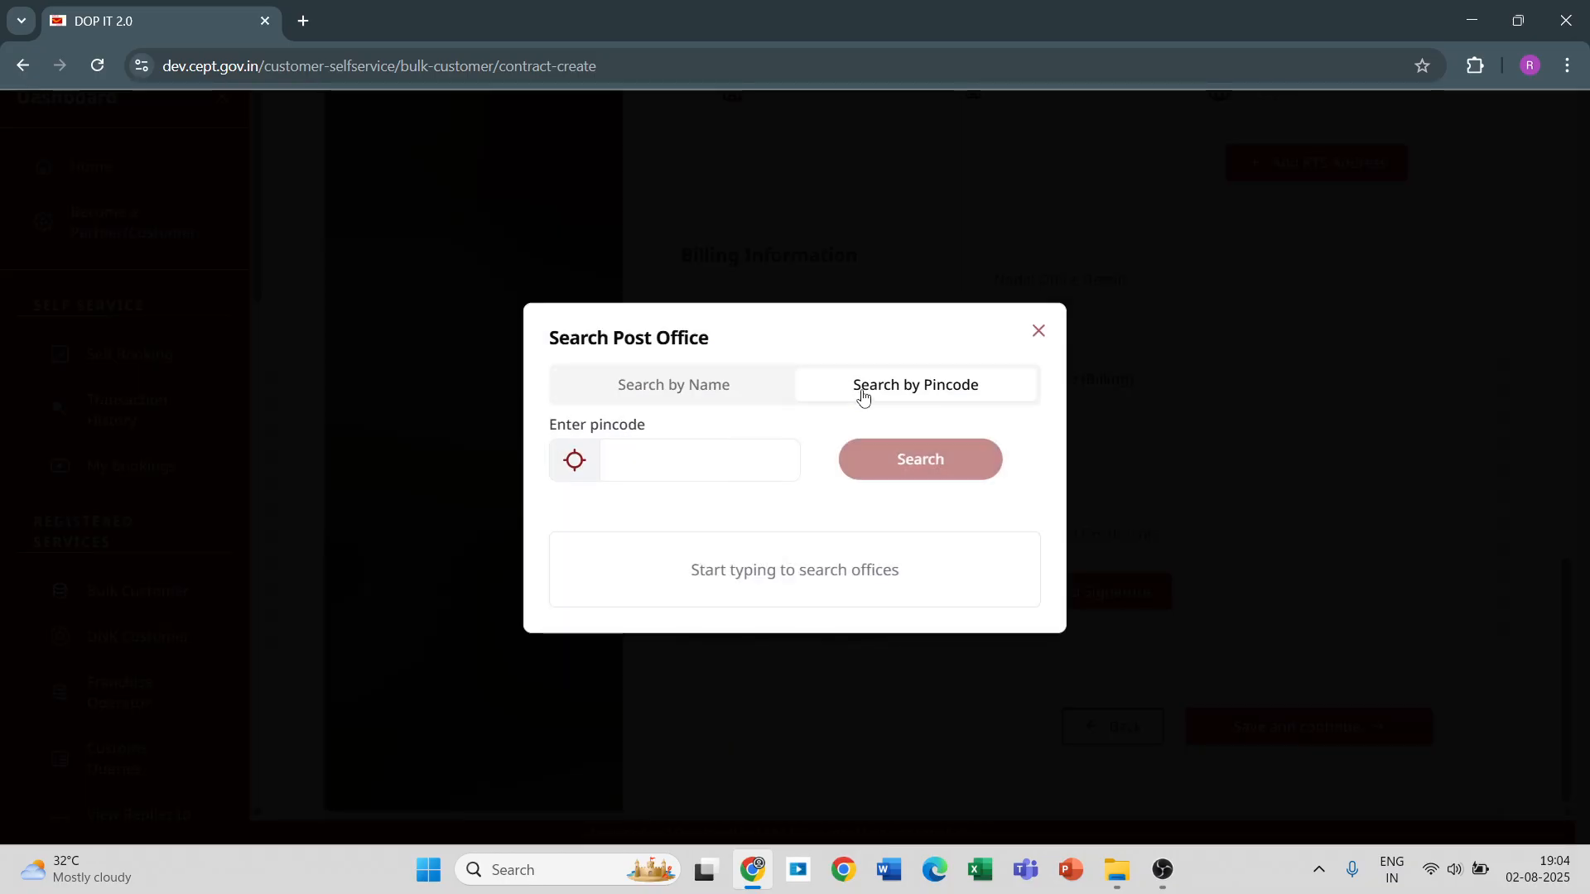
pyautogui.click(730, 464)
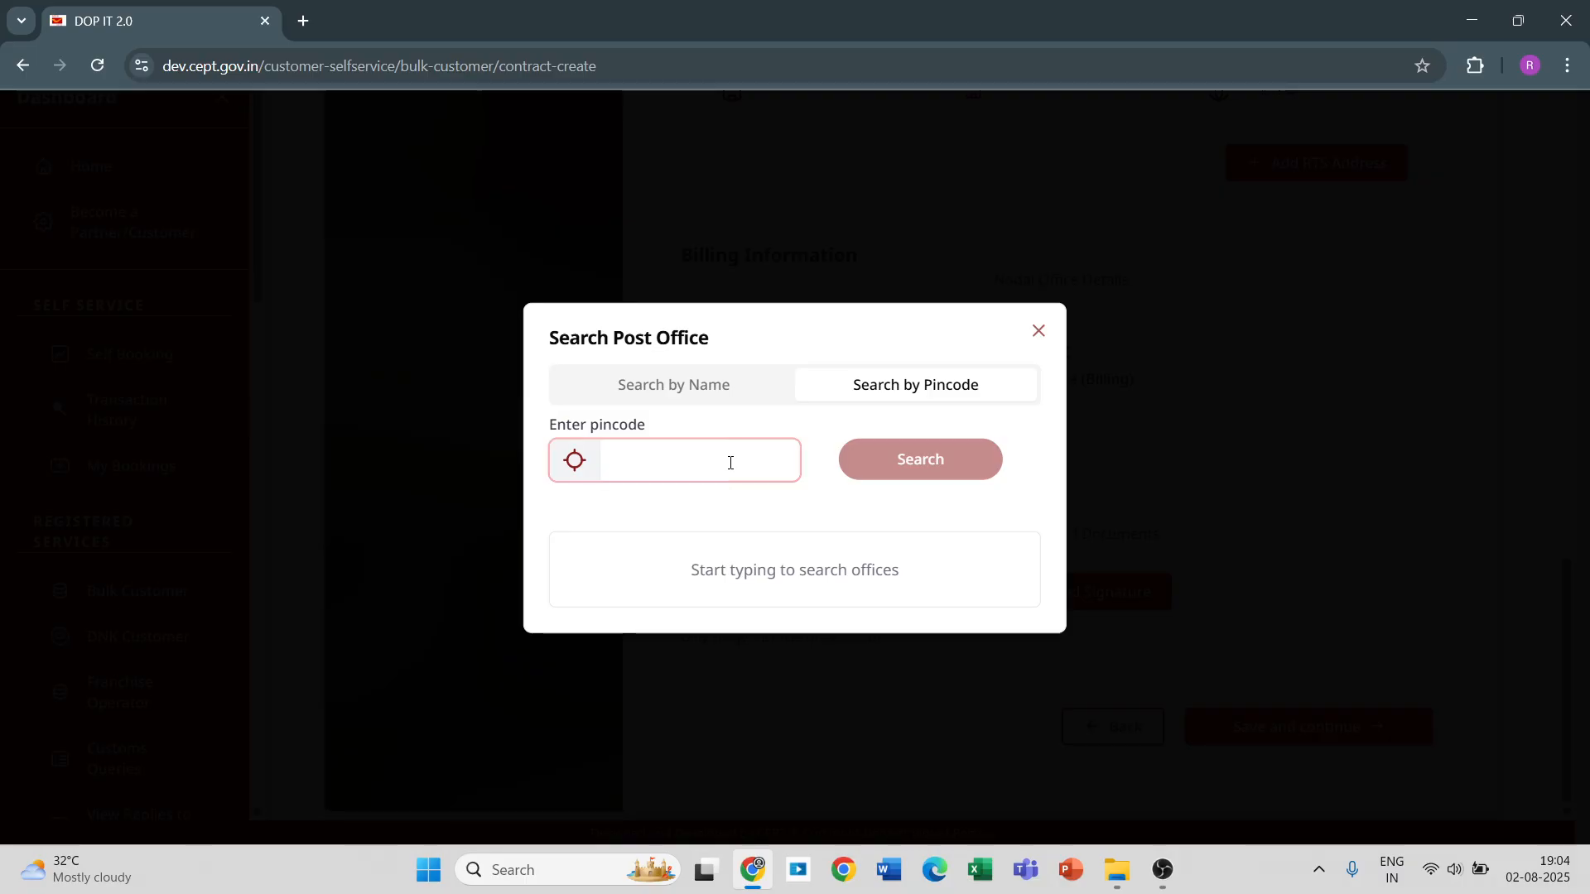
pyautogui.write('560001')
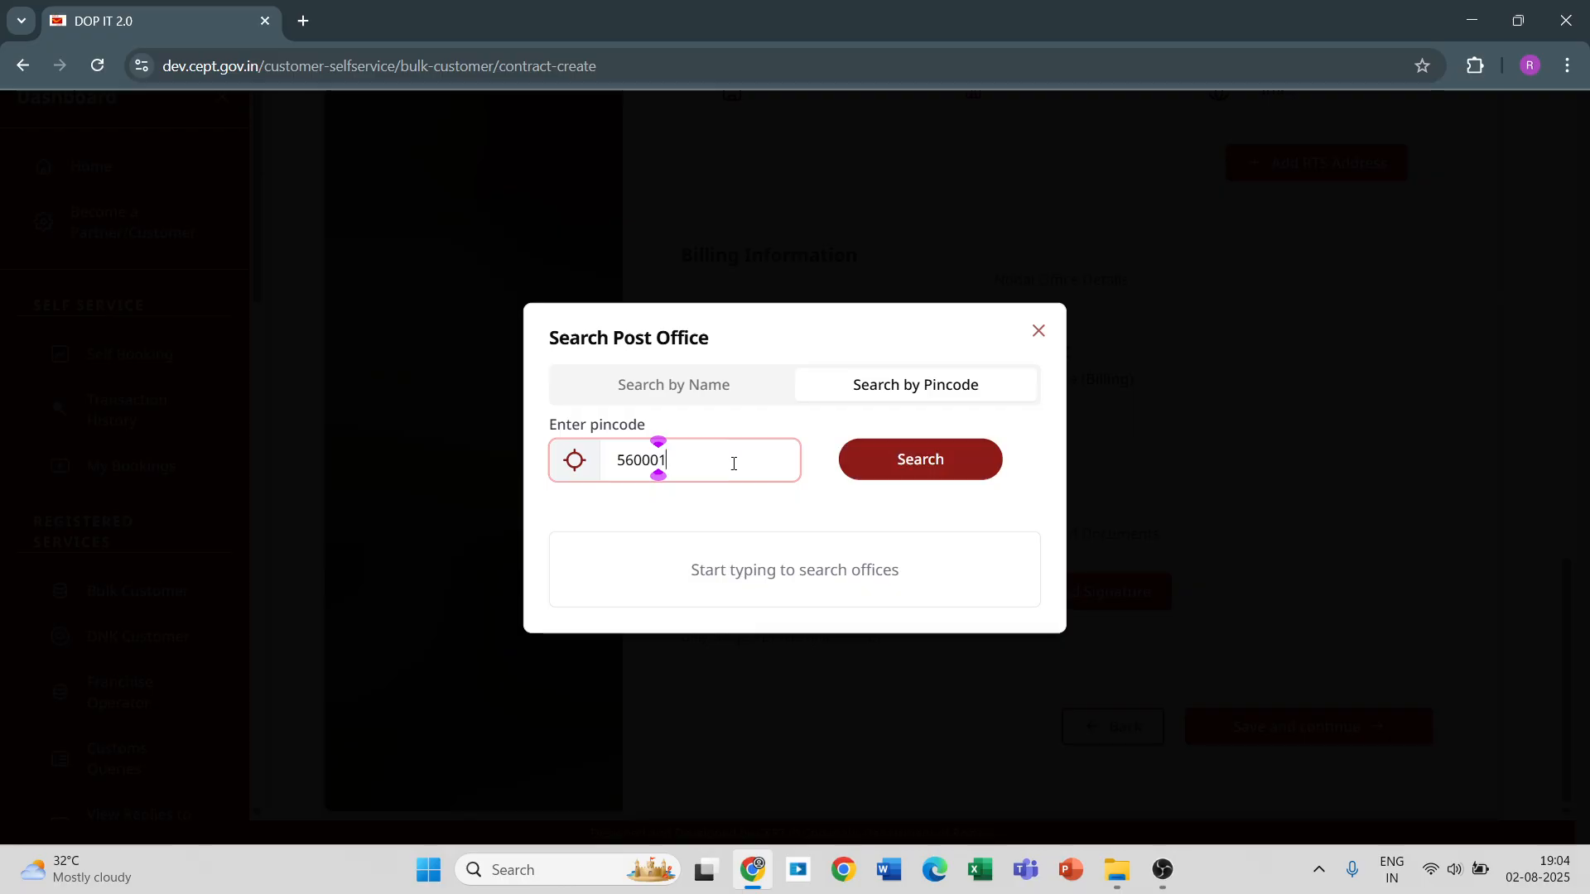
pyautogui.click(887, 465)
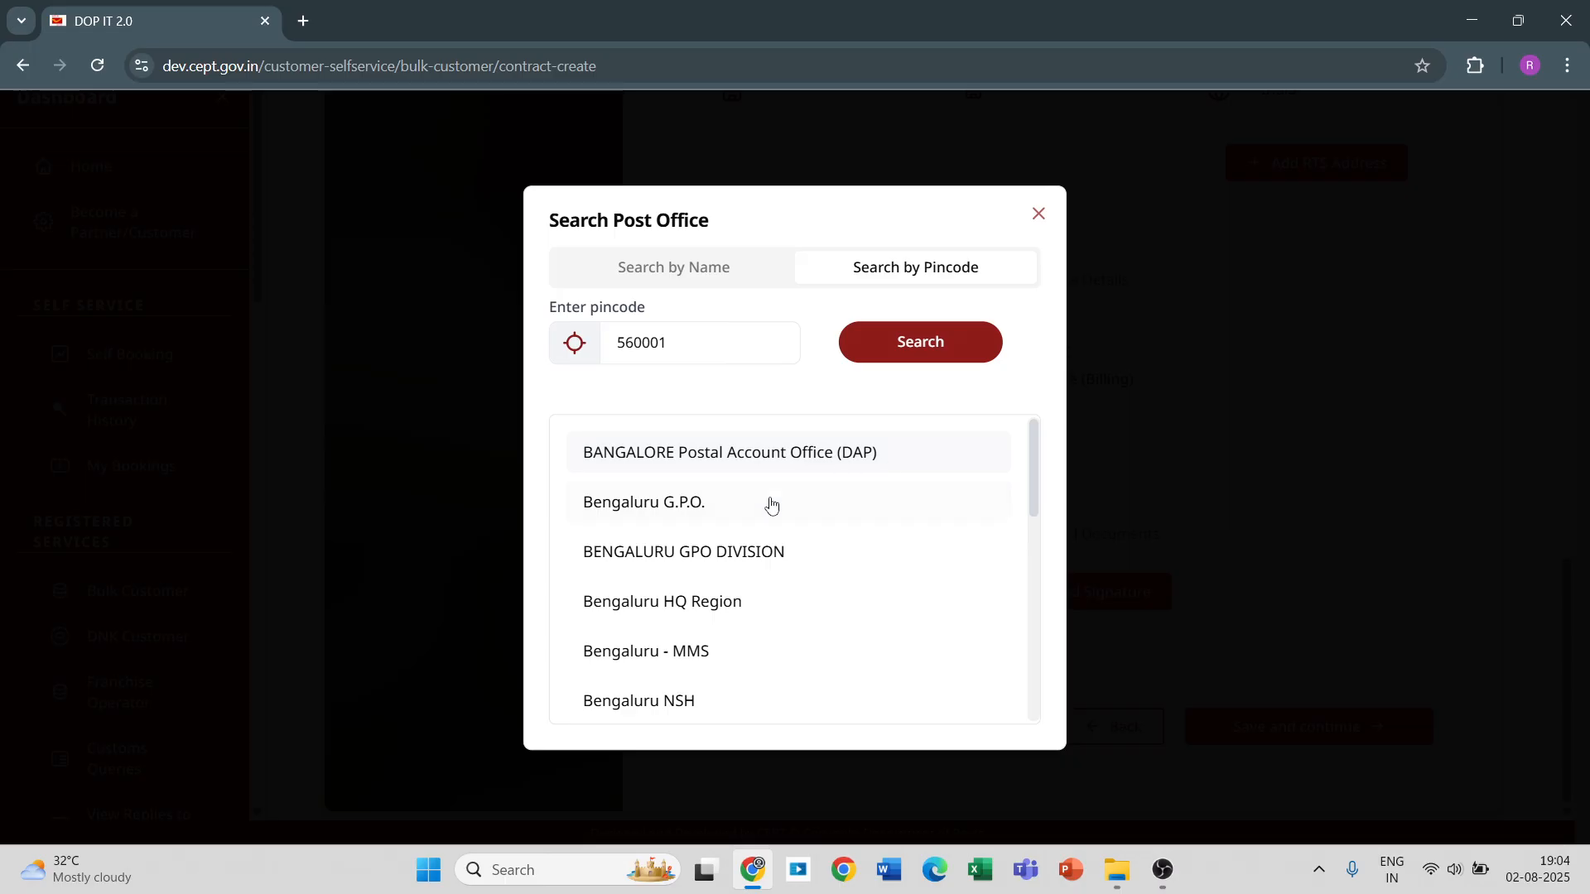
pyautogui.click(761, 504)
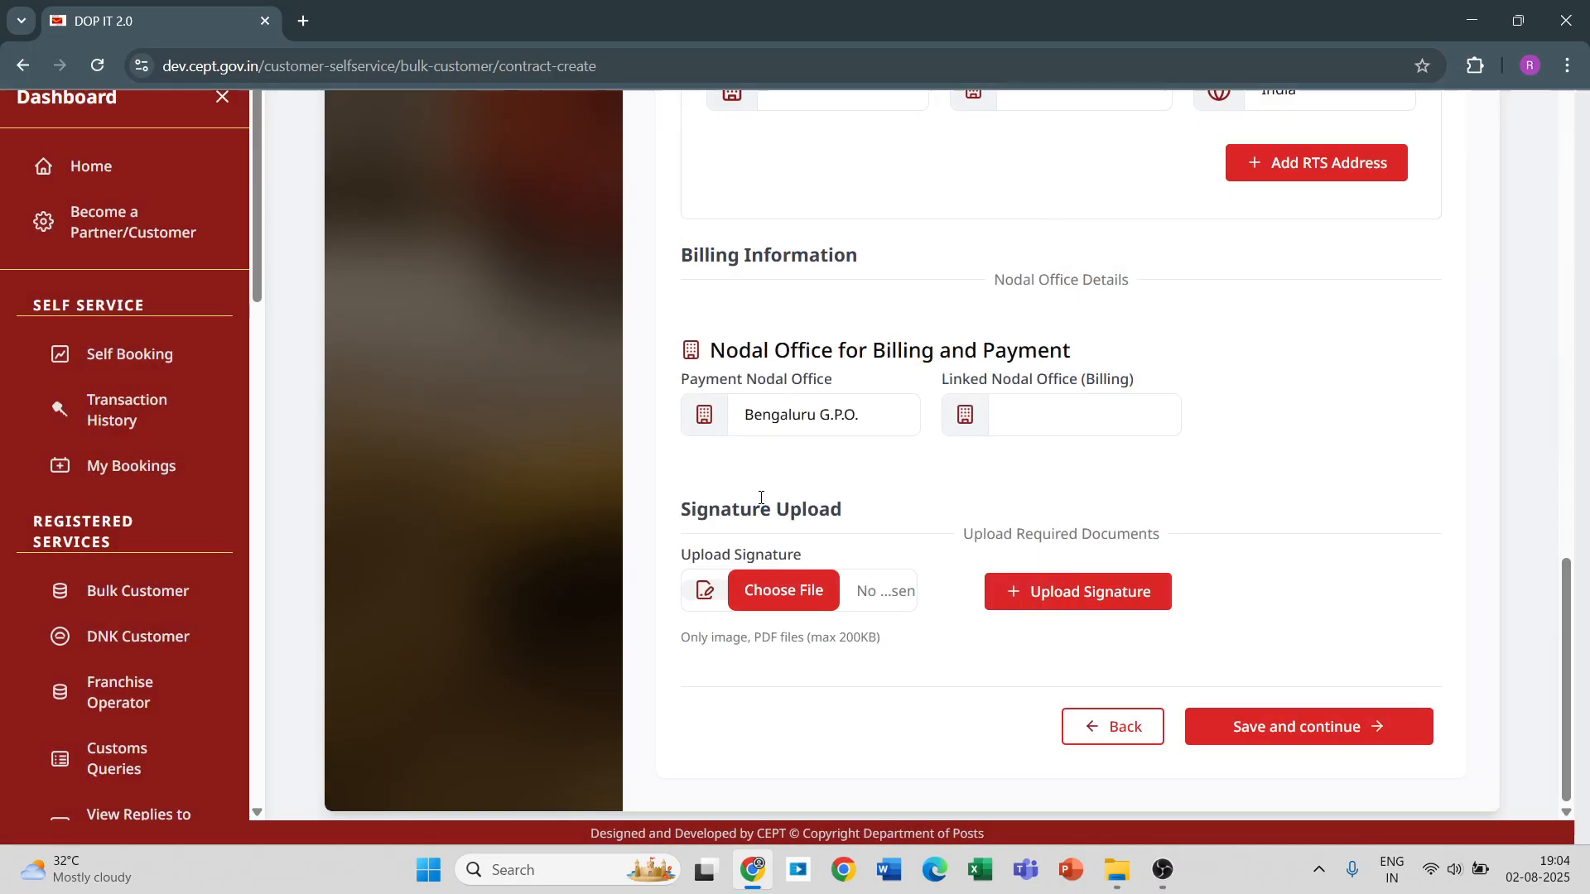
# Enter 560001 in the office search for the linked nodal office (billing) and choose Bengaluru G.P.O.
pyautogui.click(1122, 422)
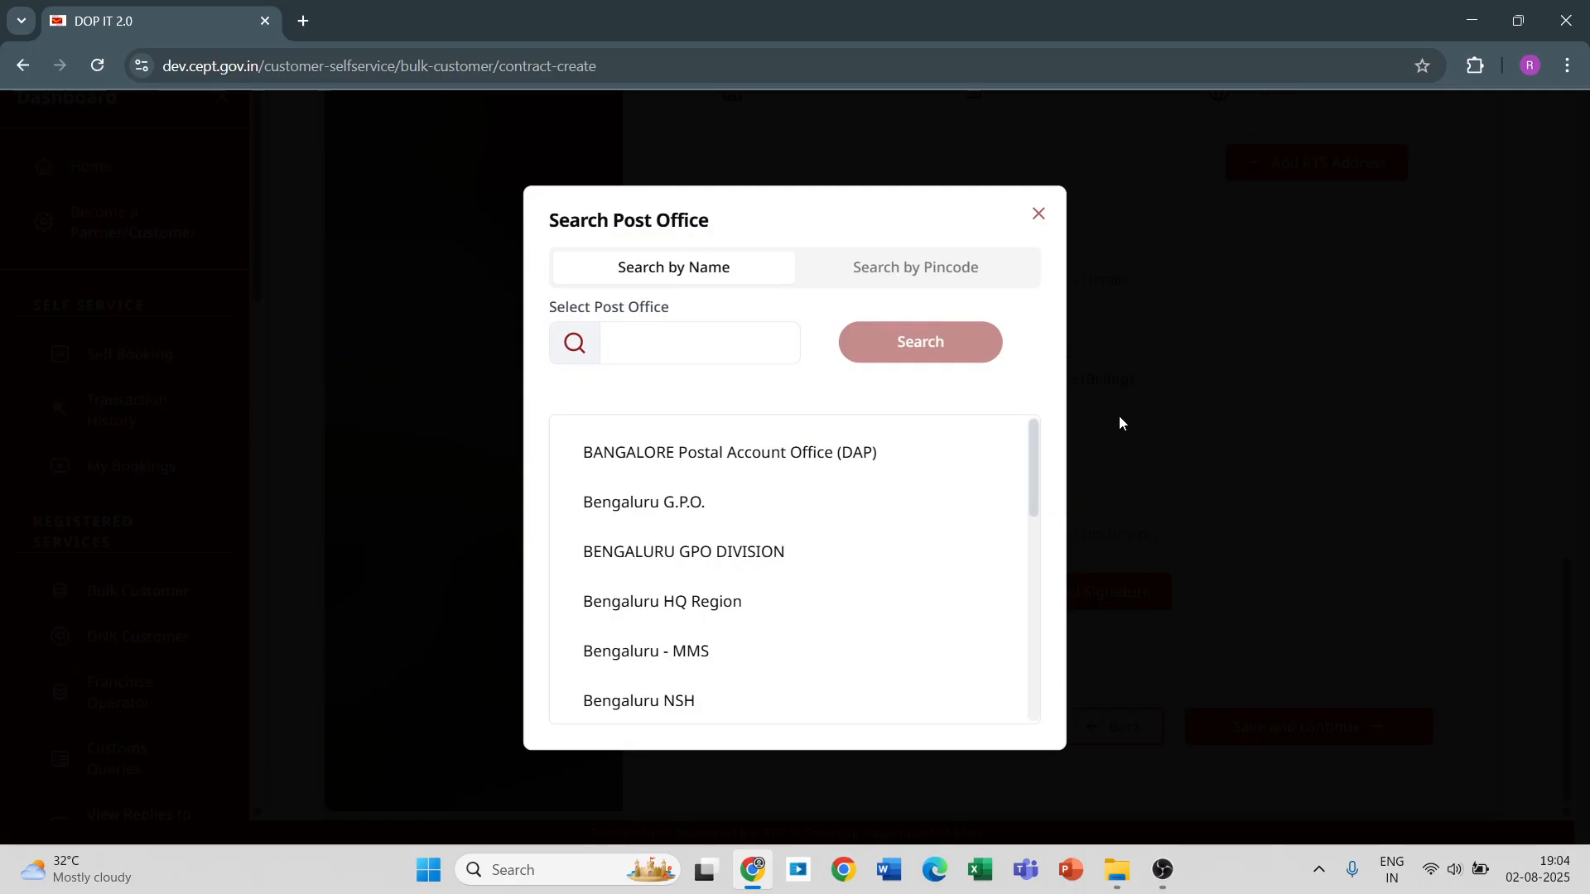
pyautogui.click(638, 331)
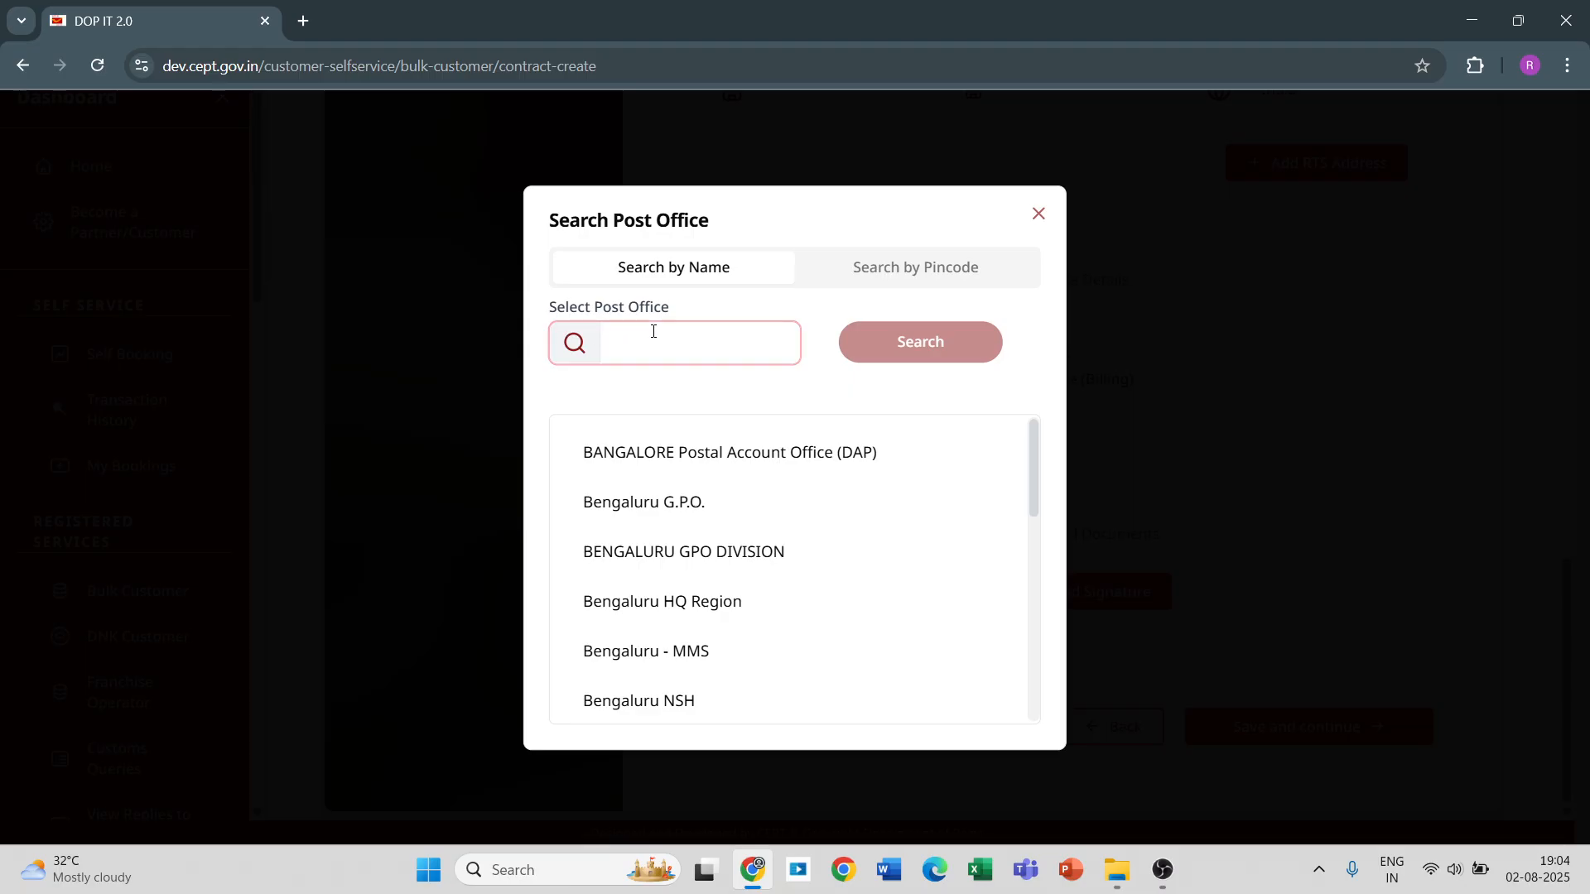
pyautogui.write('560001')
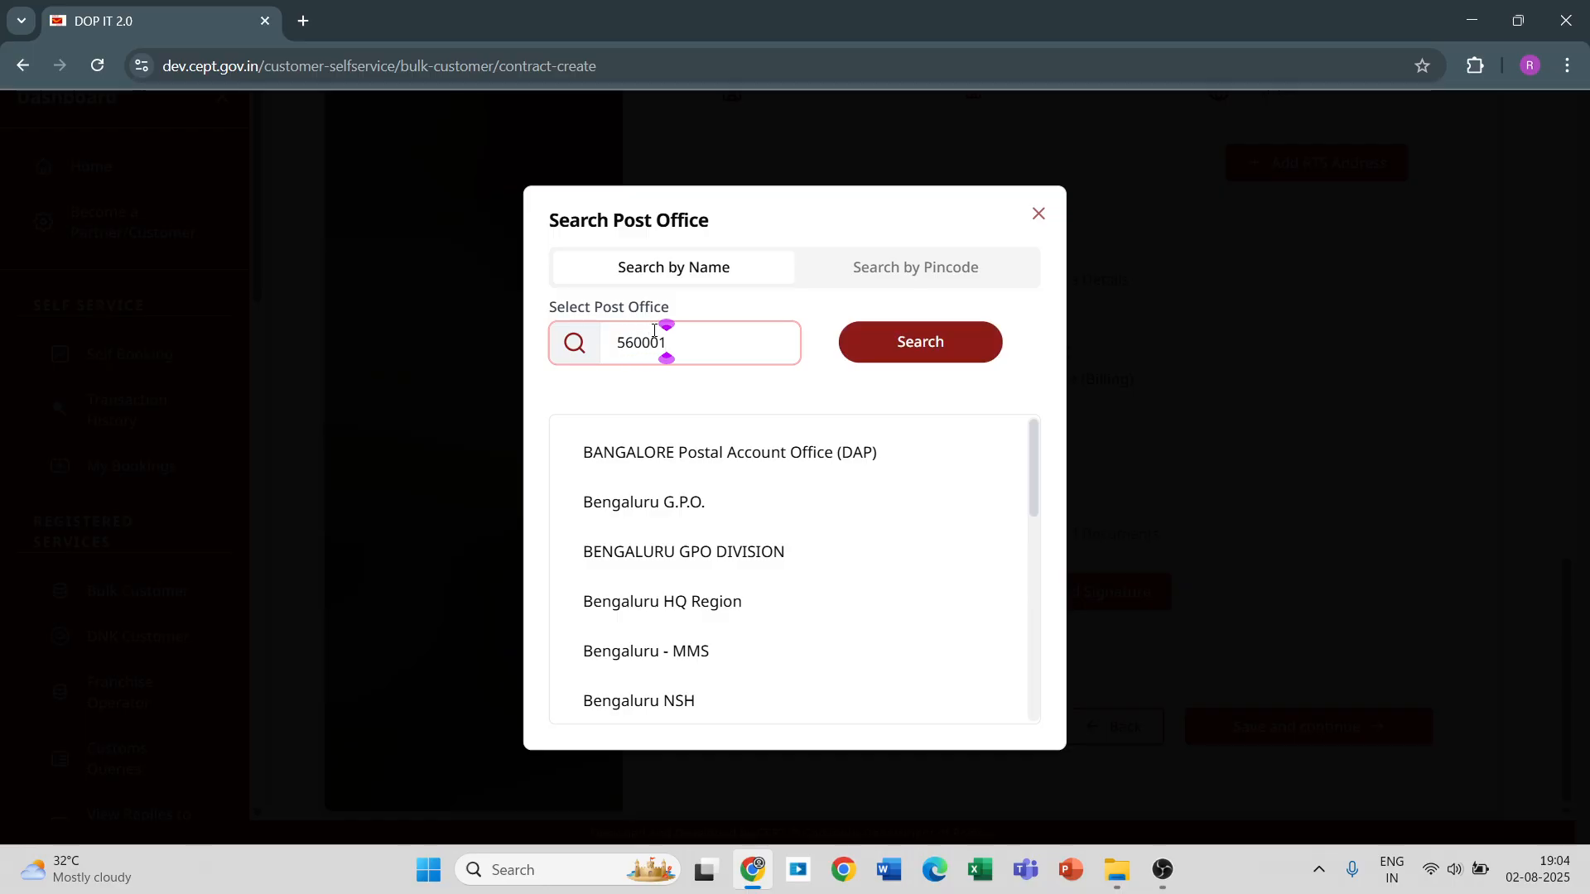
pyautogui.click(636, 499)
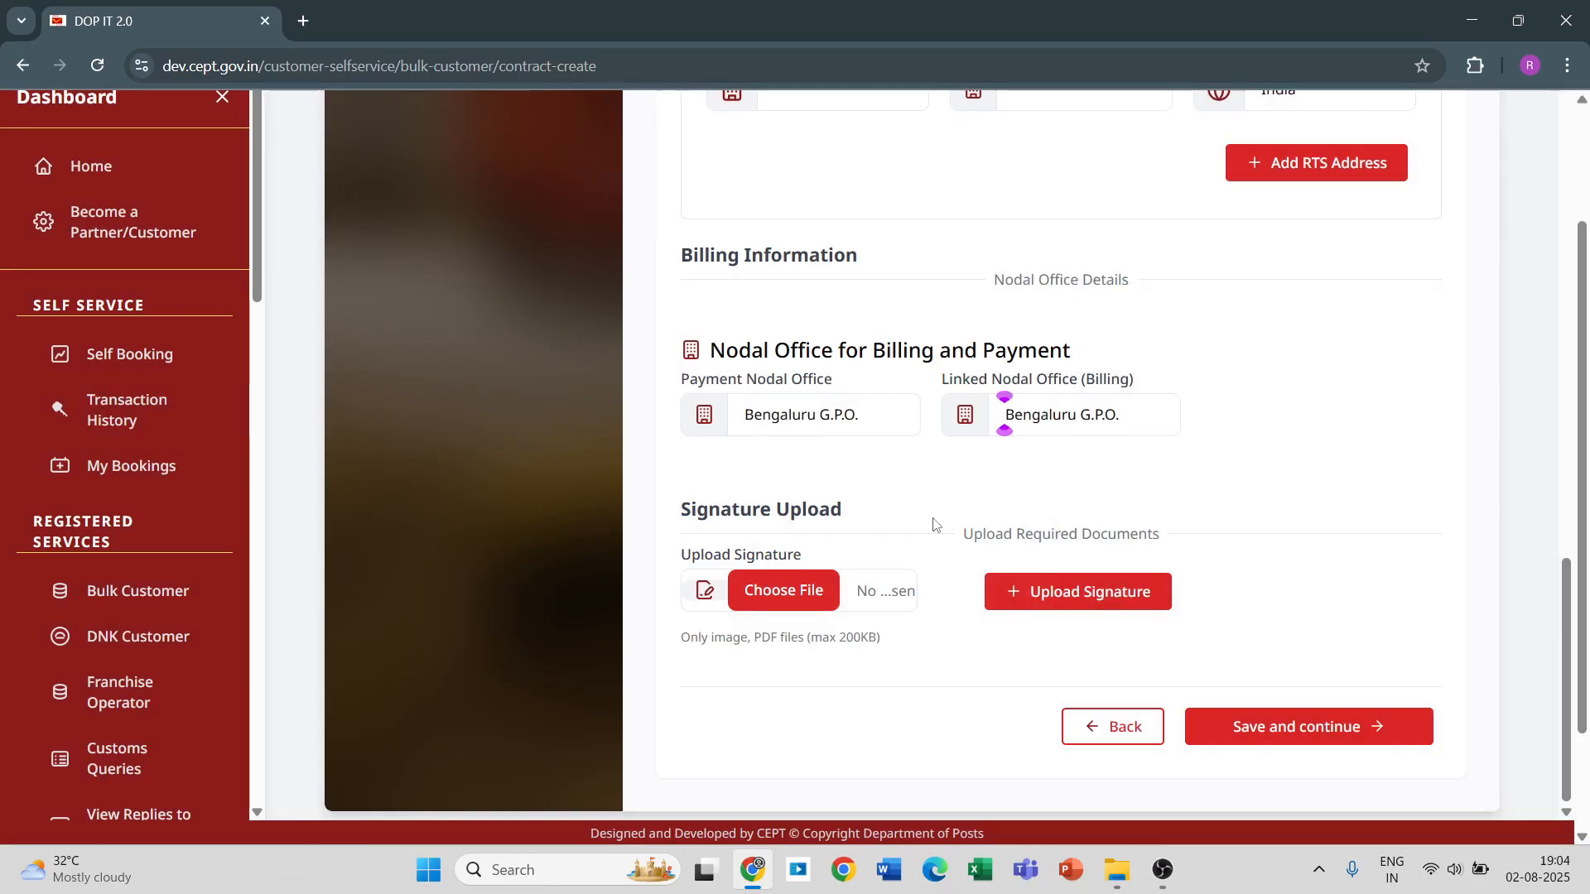
# Upload the Signature PDF from Downloads as the signature, and save the contract details to continue to the preview.
pyautogui.click(813, 590)
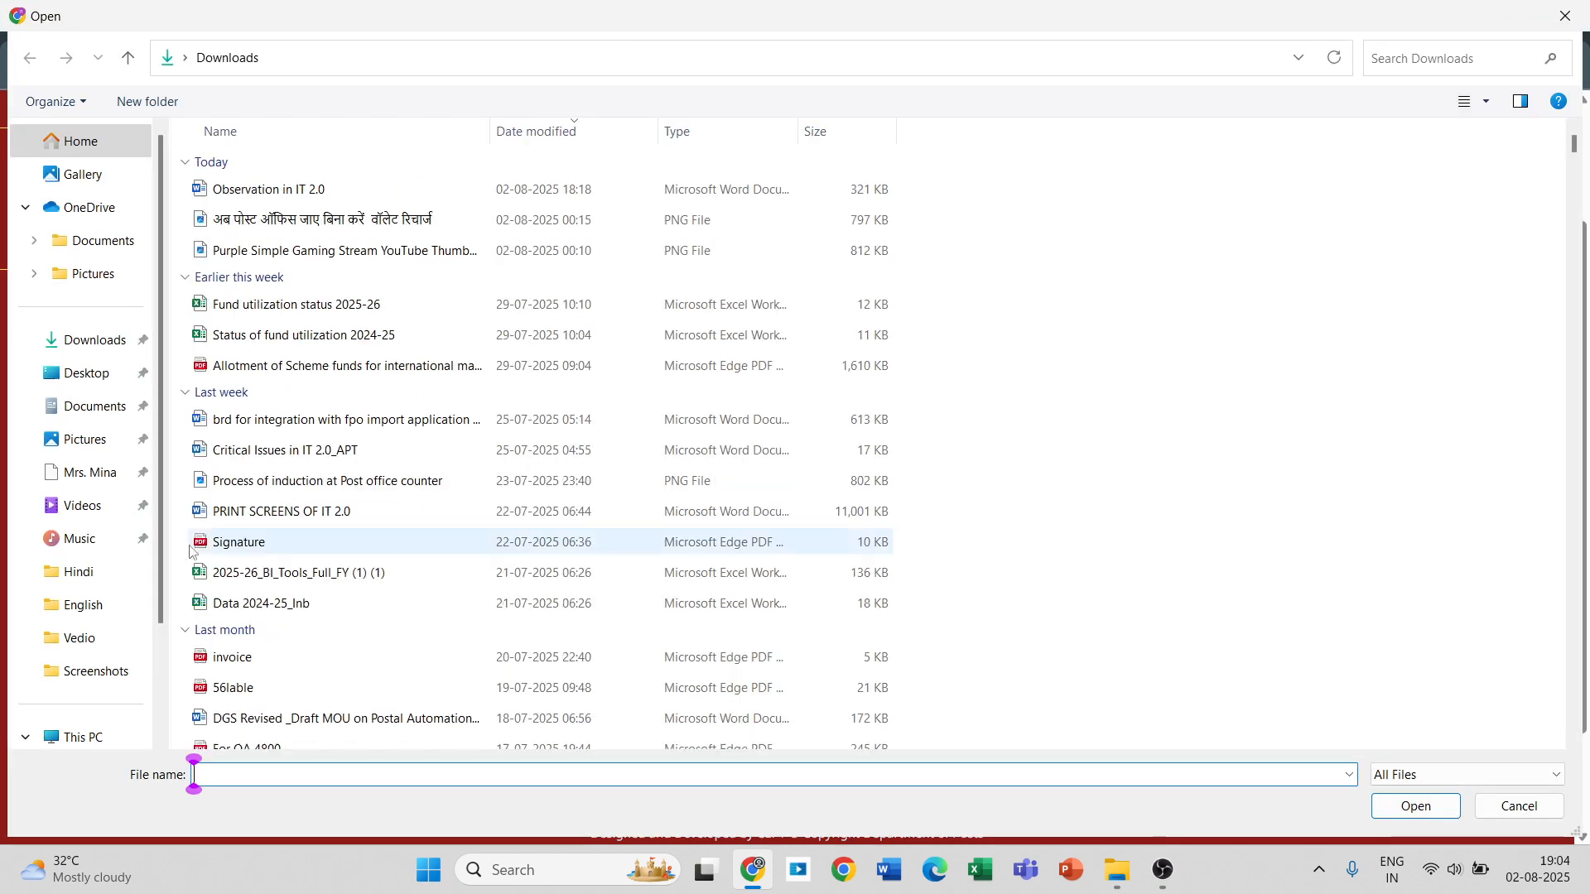
pyautogui.doubleClick(240, 545)
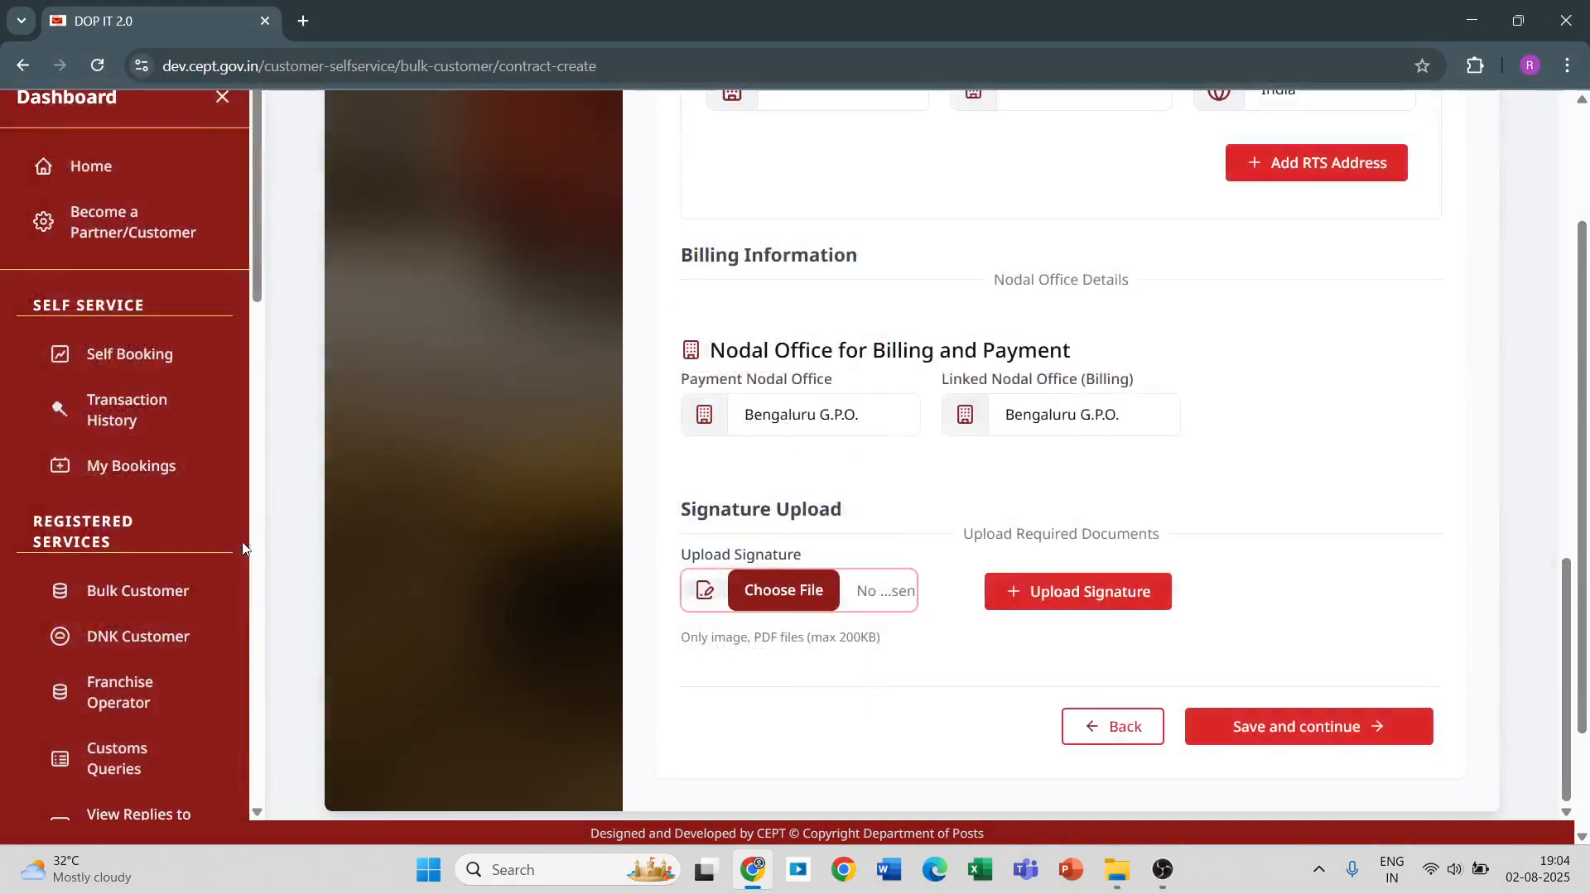
pyautogui.click(1056, 591)
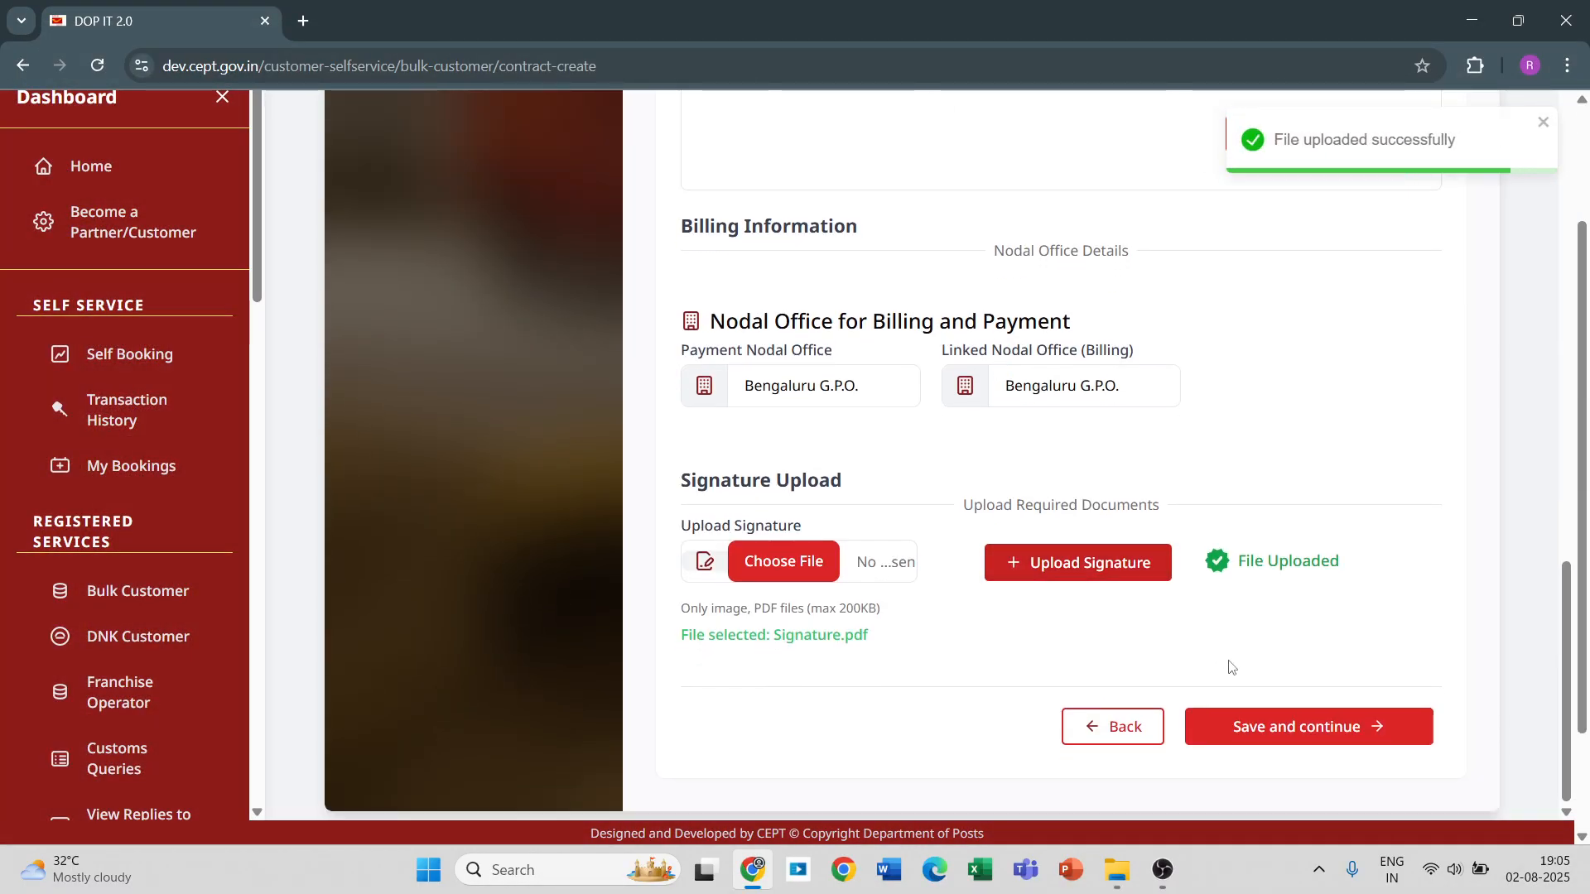
pyautogui.click(1279, 736)
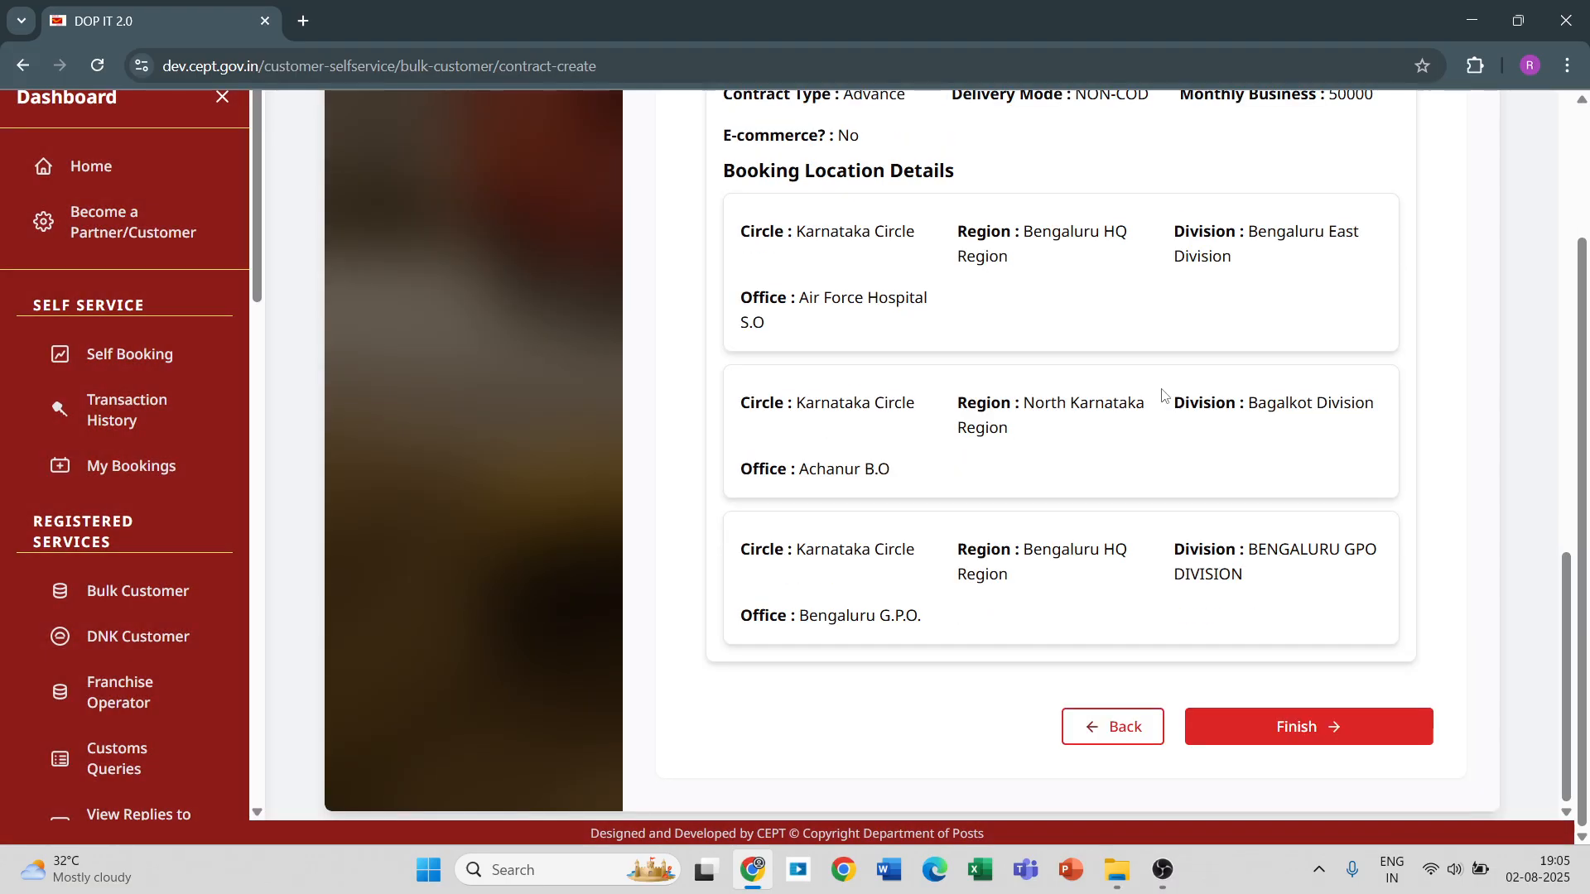
# Review the e-KYC and booking location details in the preview, submit the contract and close the confirmation dialog.
pyautogui.scroll(6, 1161, 395)
pyautogui.scroll(-6, 1162, 395)
pyautogui.scroll(15, 1164, 400)
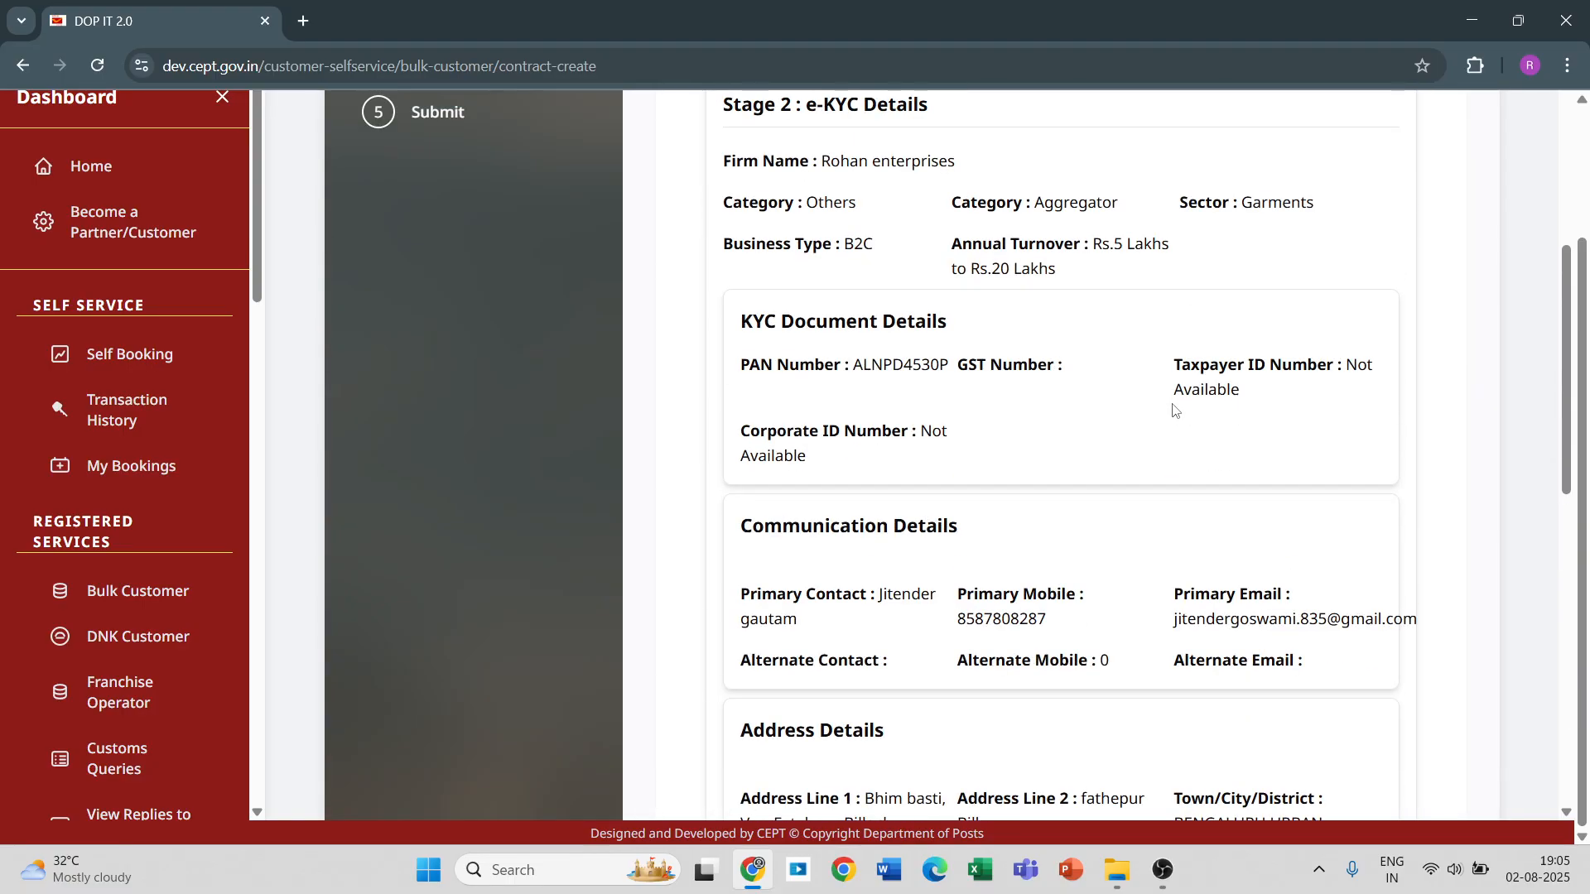
pyautogui.scroll(-15, 1176, 411)
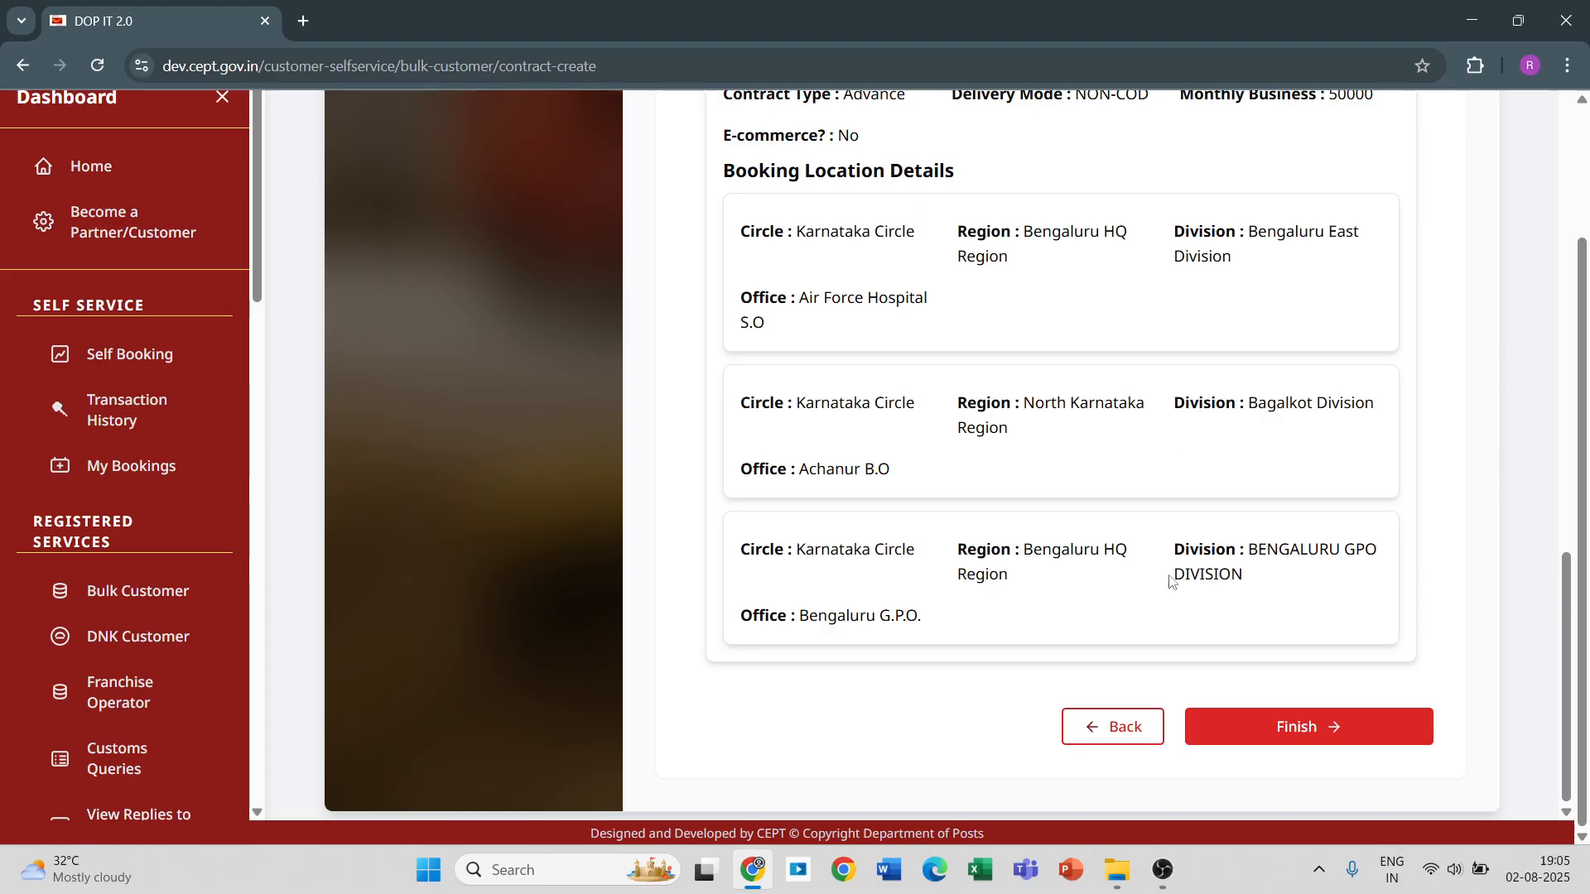
pyautogui.click(1294, 729)
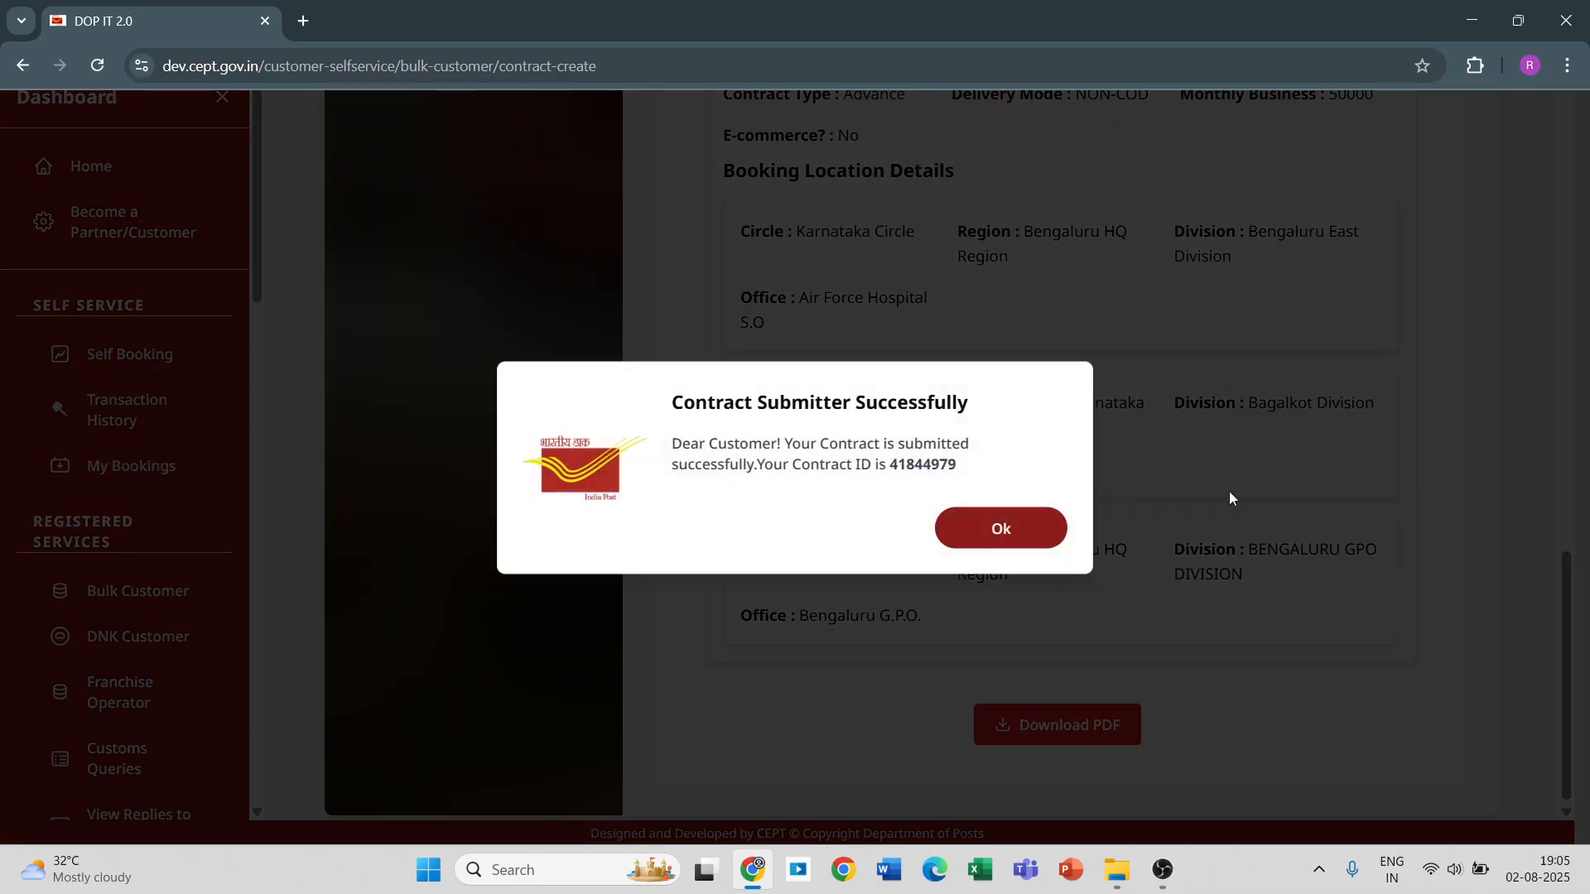
pyautogui.click(1002, 530)
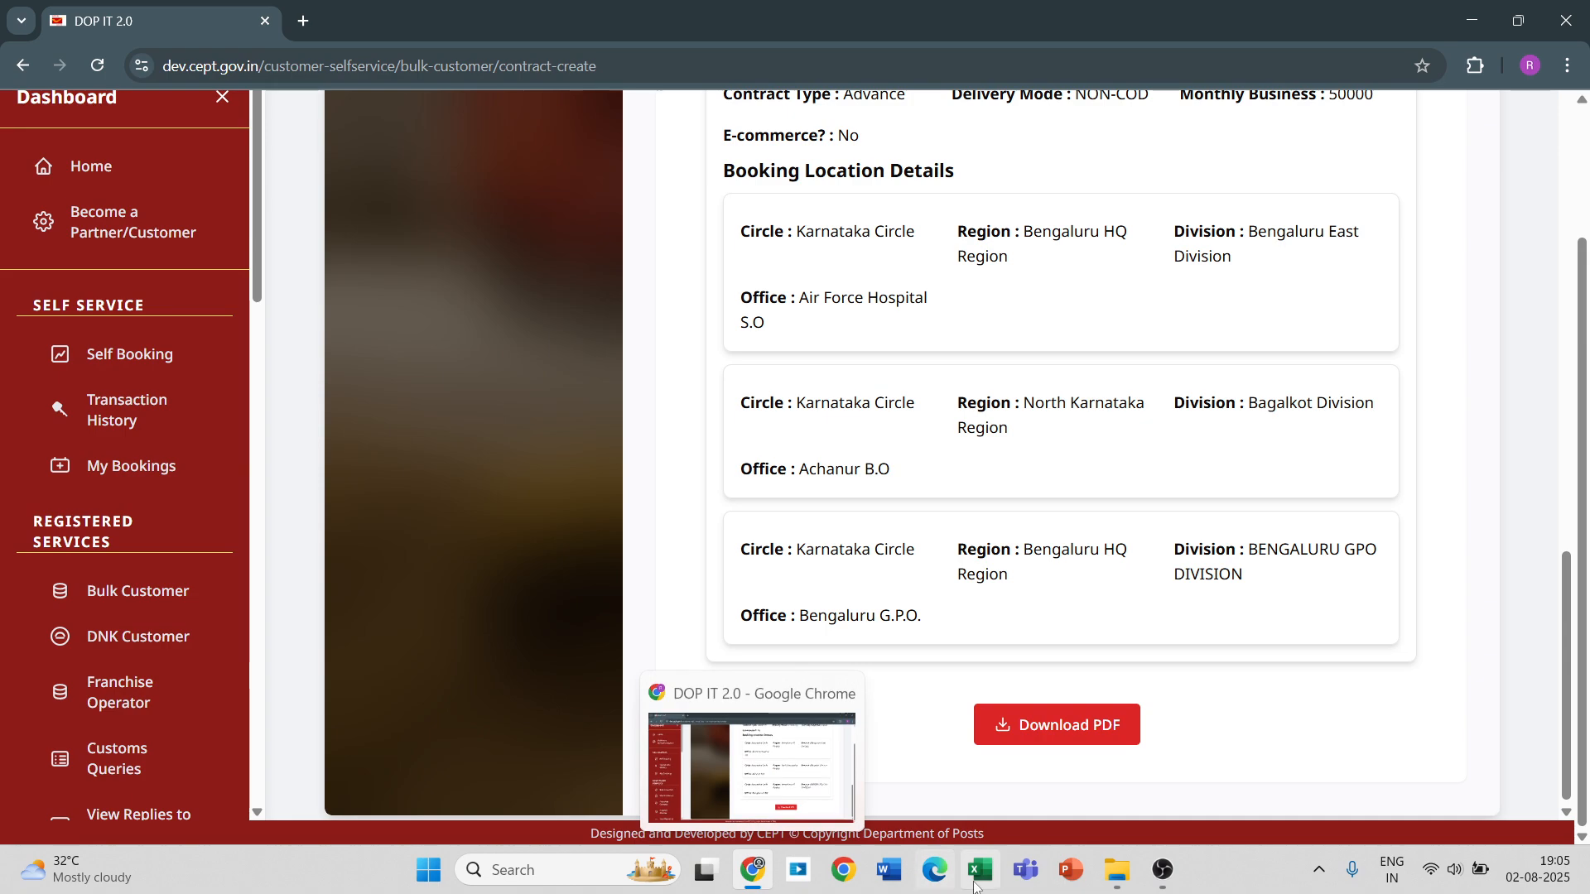
pyautogui.click(1162, 871)
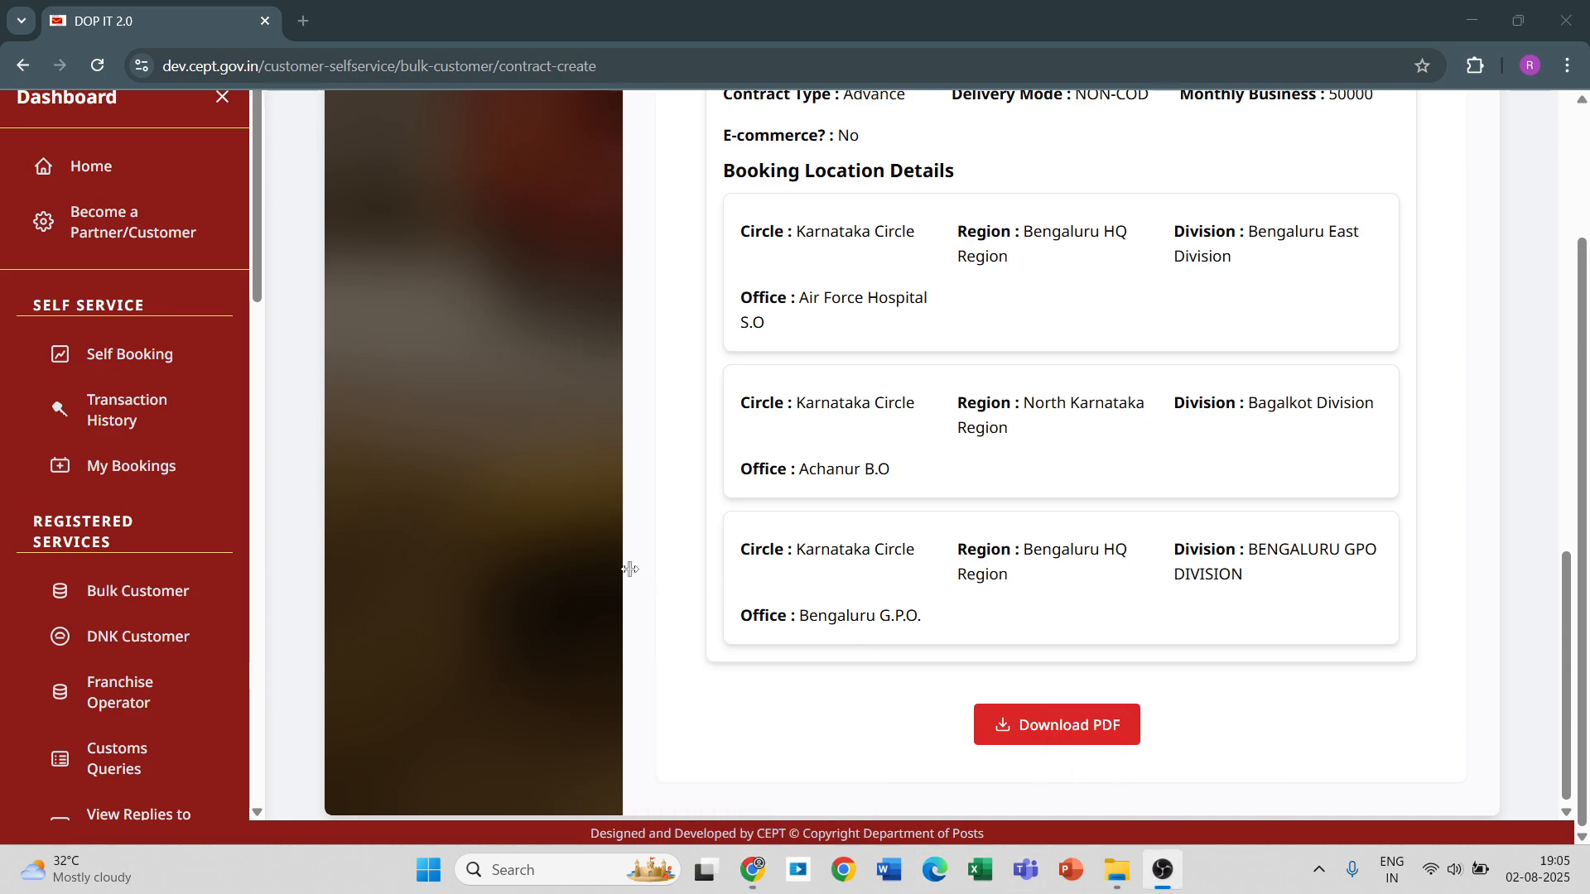